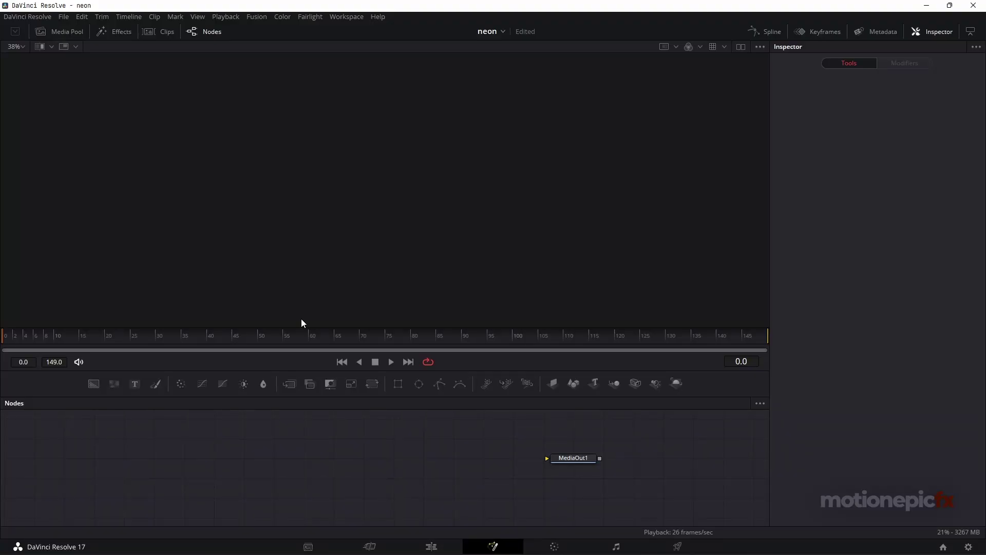
- Add the brick texture image from the media pool to the node graph and show it in the viewer
click(67, 29)
drag(101, 106, 214, 457)
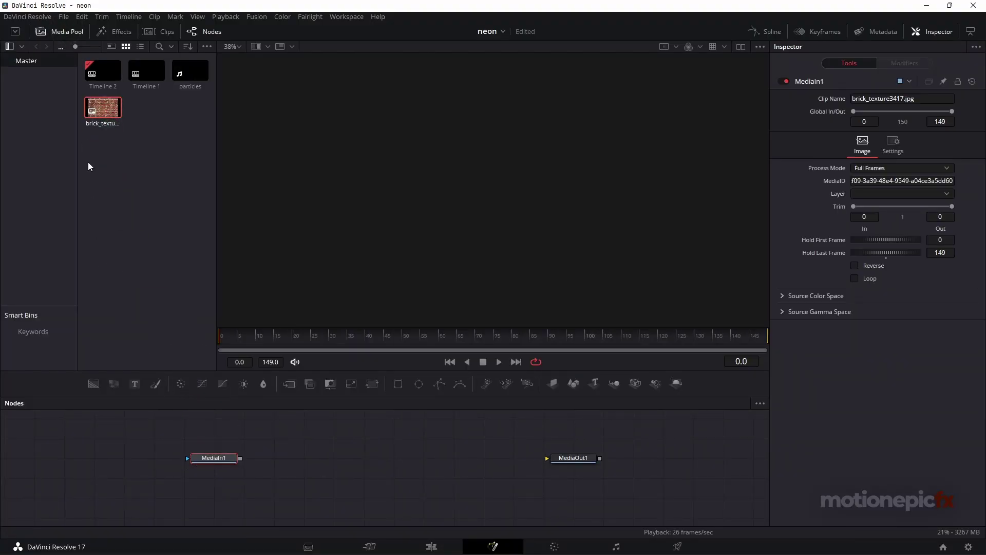
click(64, 32)
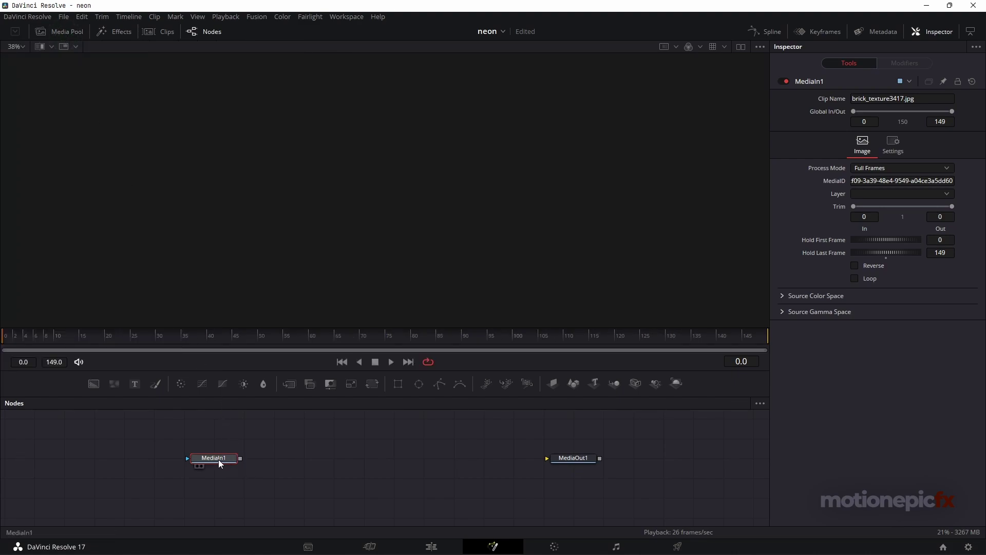
drag(217, 459, 341, 216)
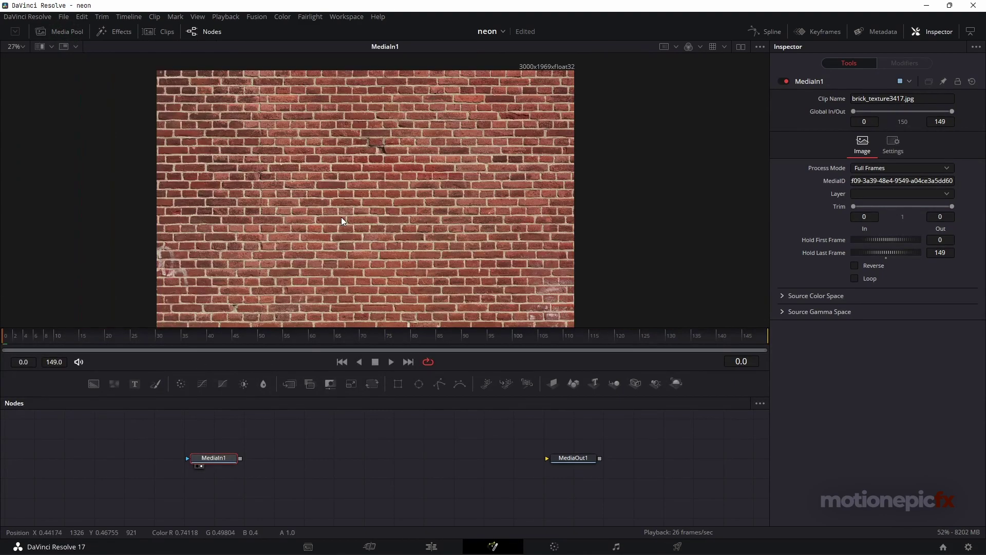
scroll(393, 168, down, 2)
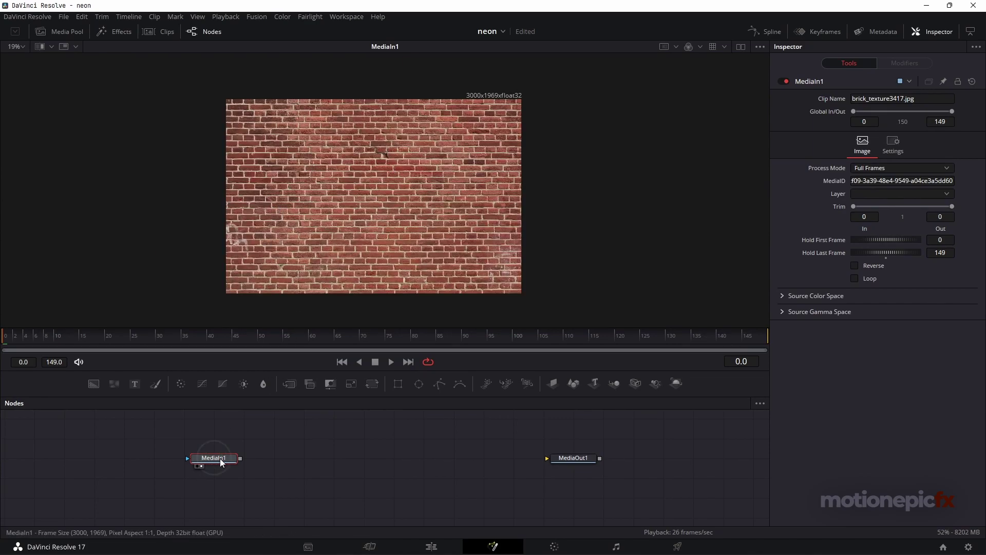
- Add a Color Corrector node after the brick image node and show it in the viewer
key(shift+space)
text(vig)
key(BackSpace)
key(BackSpace)
key(BackSpace)
text(col)
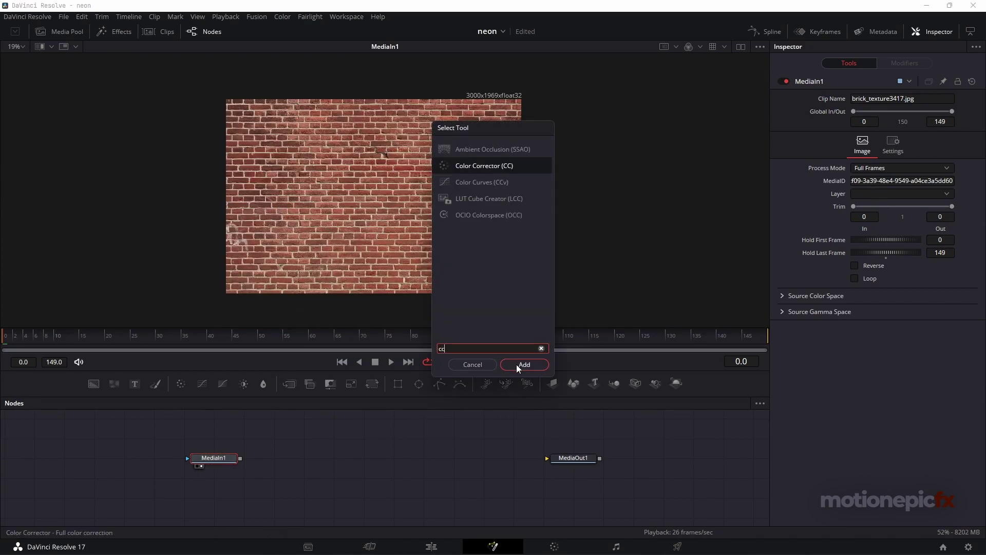
click(524, 364)
drag(295, 458, 368, 246)
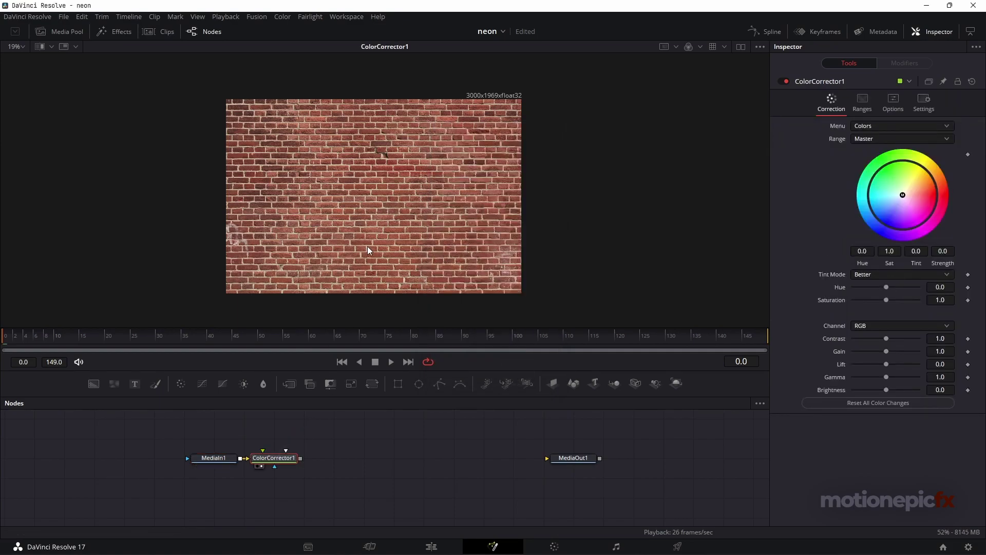
- Desaturate and darken the brick wall with saturation 0, gain 0.22 and lift -0.16
drag(886, 300, 781, 295)
mouse_move(886, 352)
mouse_down()
mouse_move(862, 351)
mouse_move(882, 363)
mouse_up()
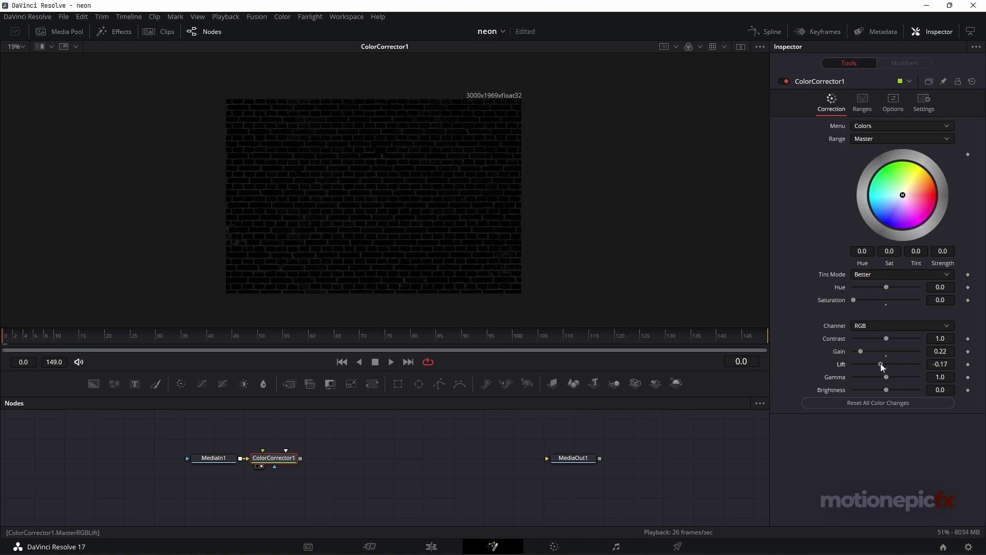
drag(880, 363, 881, 363)
- Add a Vignette node after the Color Corrector and show it in the viewer
drag(150, 438, 333, 456)
click(288, 461)
key(shift+space)
text(cc)
key(BackSpace)
key(BackSpace)
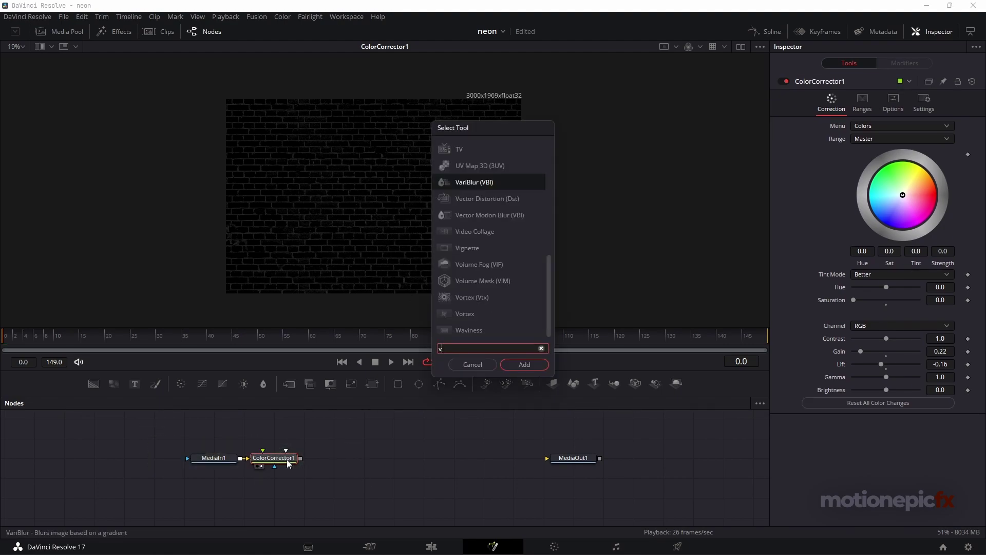
text(vig)
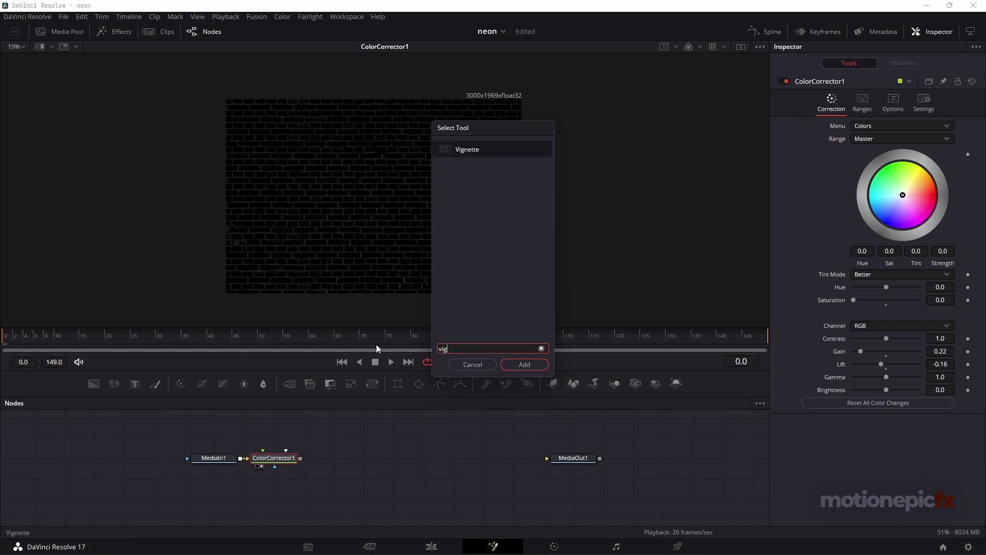
click(523, 364)
key(1)
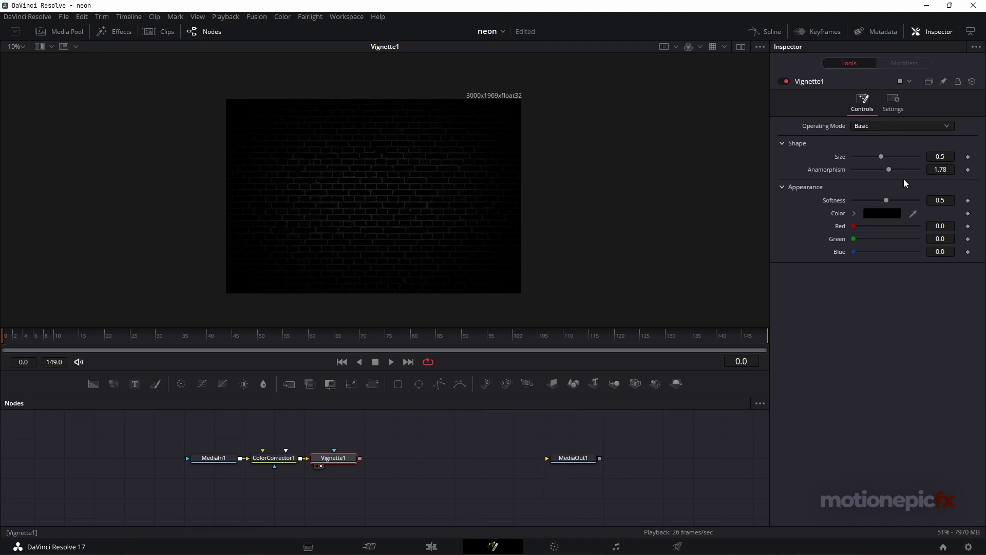
- Set the vignette size to 0.6211 and move the three background nodes up and left in the node graph
drag(882, 156, 891, 155)
drag(171, 431, 271, 437)
click(353, 464)
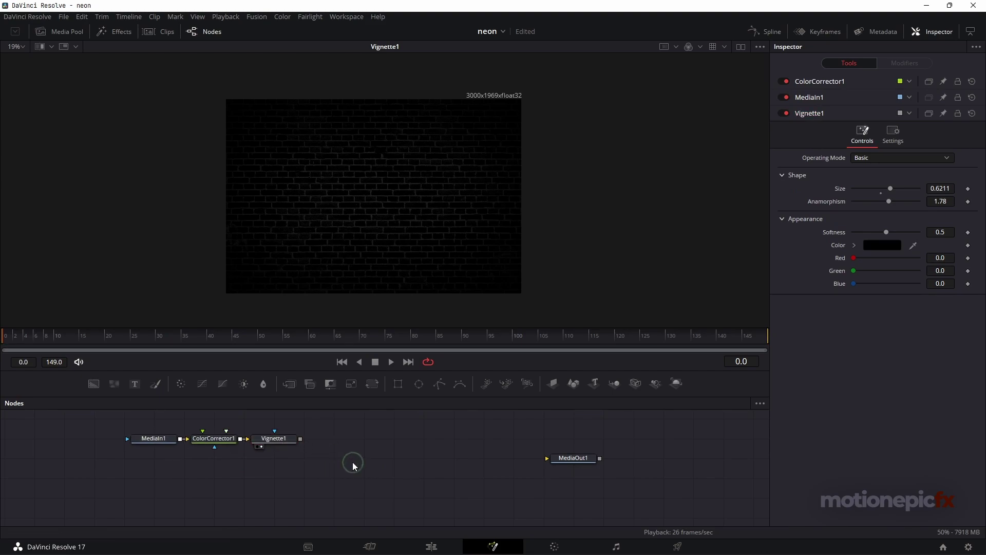
- Add a separate Text node below the background nodes, show it in the viewer and enter the text NEON
drag(135, 390, 341, 229)
scroll(369, 187, up, 2)
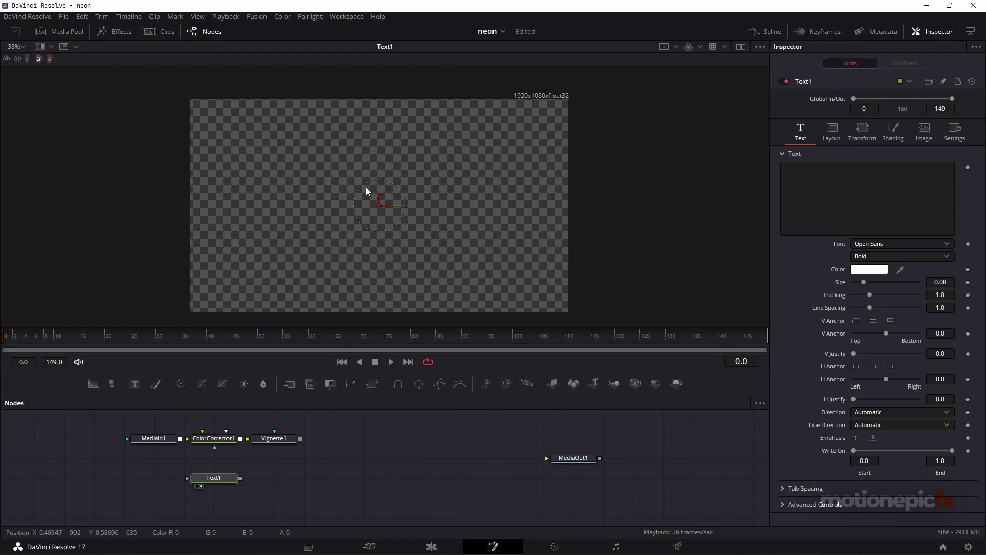
click(802, 180)
text(NEON)
key(ctrl+a)
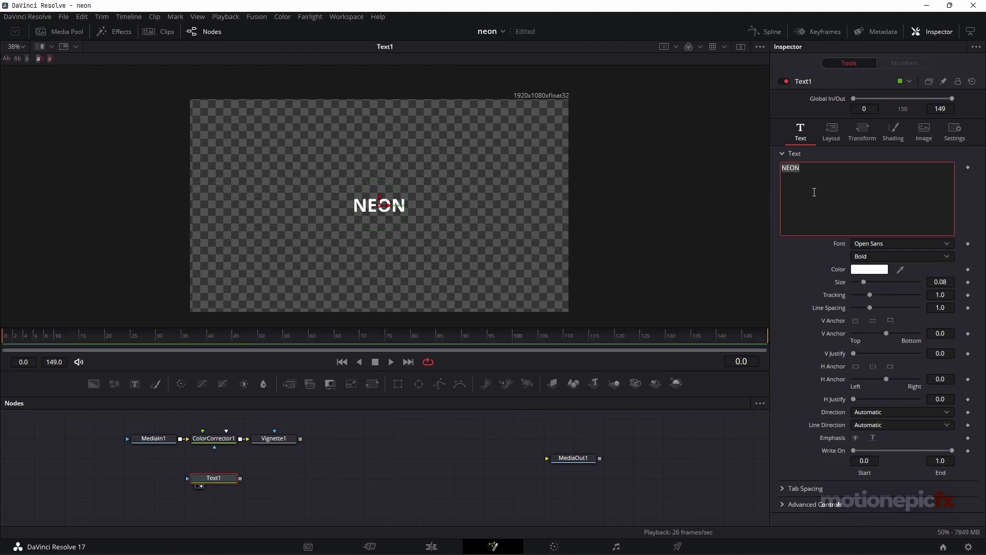
- Style the NEON text with the Moon font in Light weight at size 0.1458
click(871, 242)
click(867, 281)
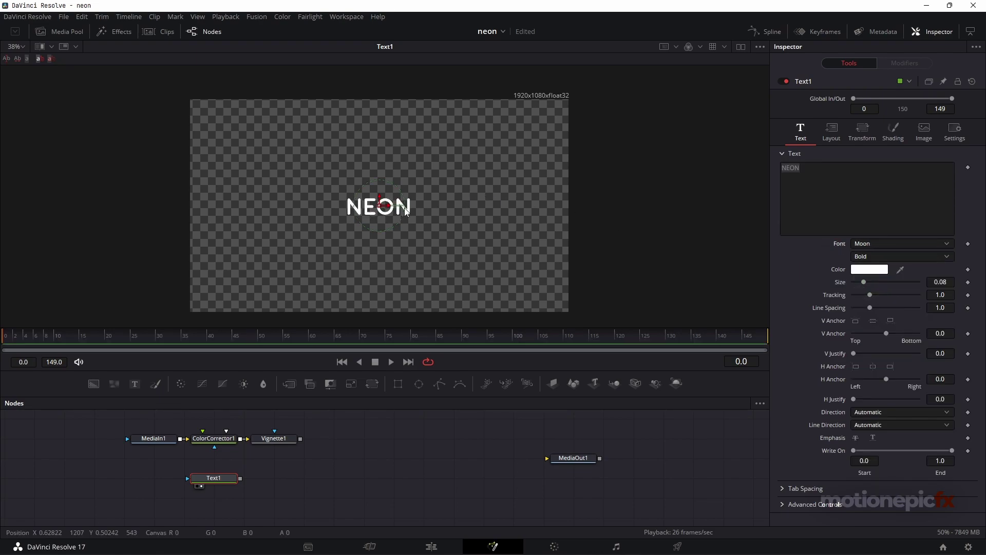
scroll(409, 210, up, 5)
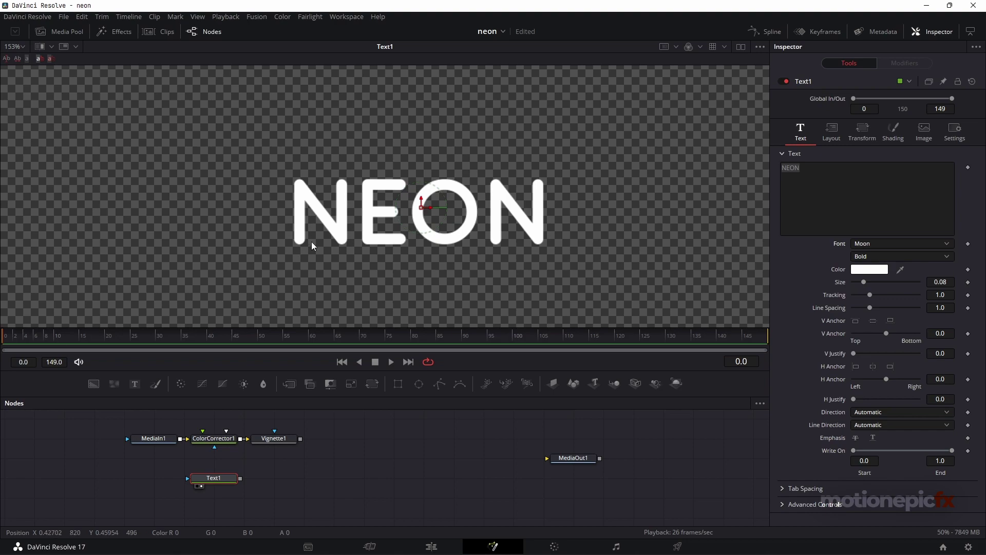
key(ctrl+f)
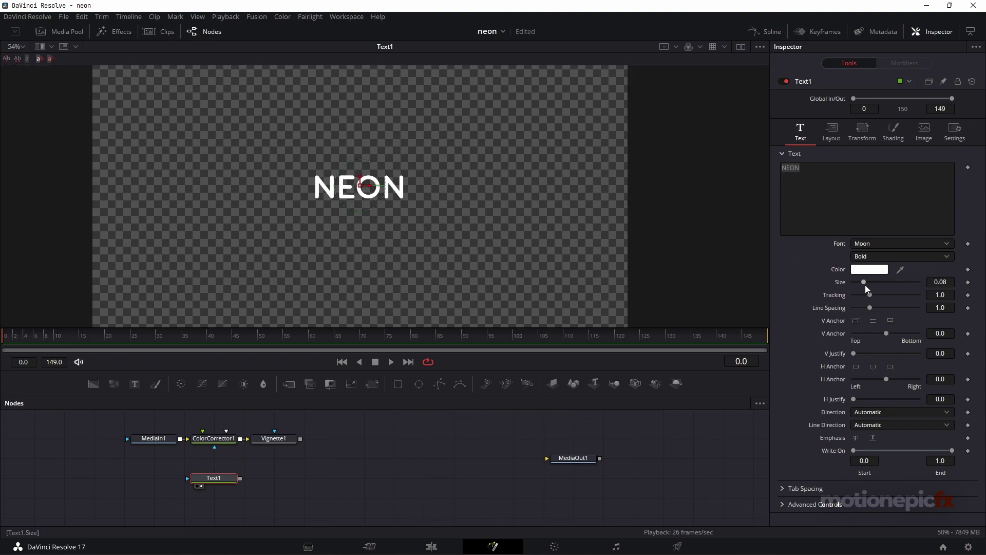
drag(865, 284, 873, 284)
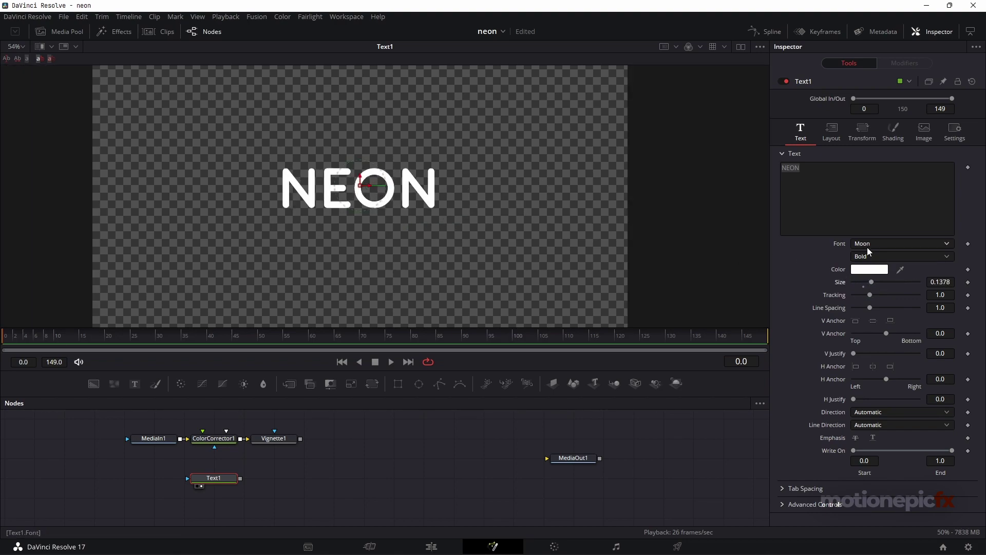
click(864, 254)
click(868, 268)
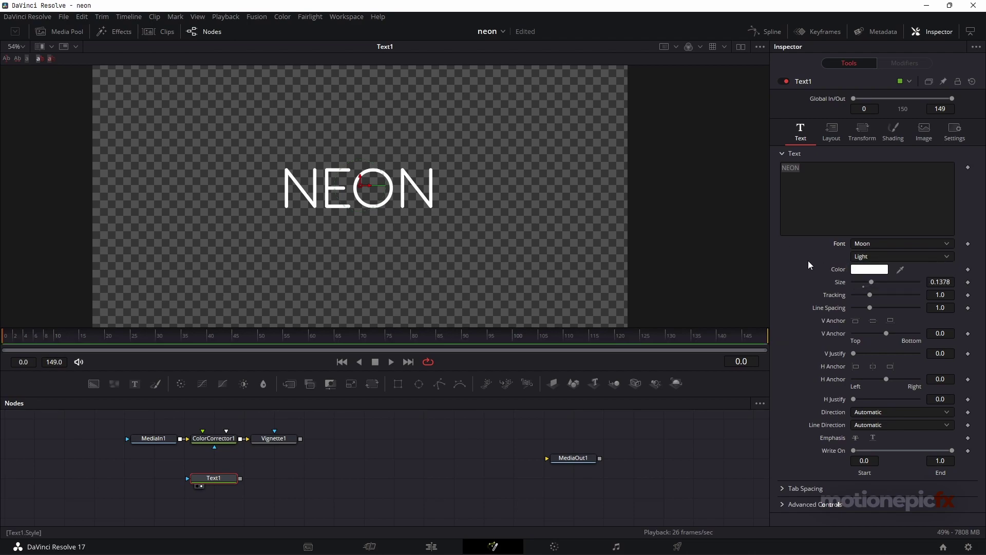
scroll(735, 241, down, 2)
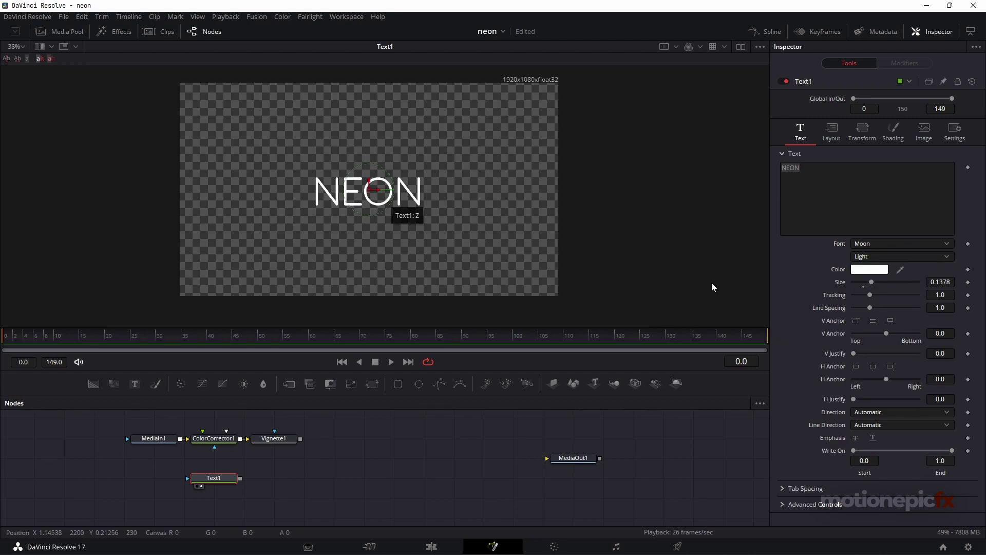
drag(935, 280, 950, 280)
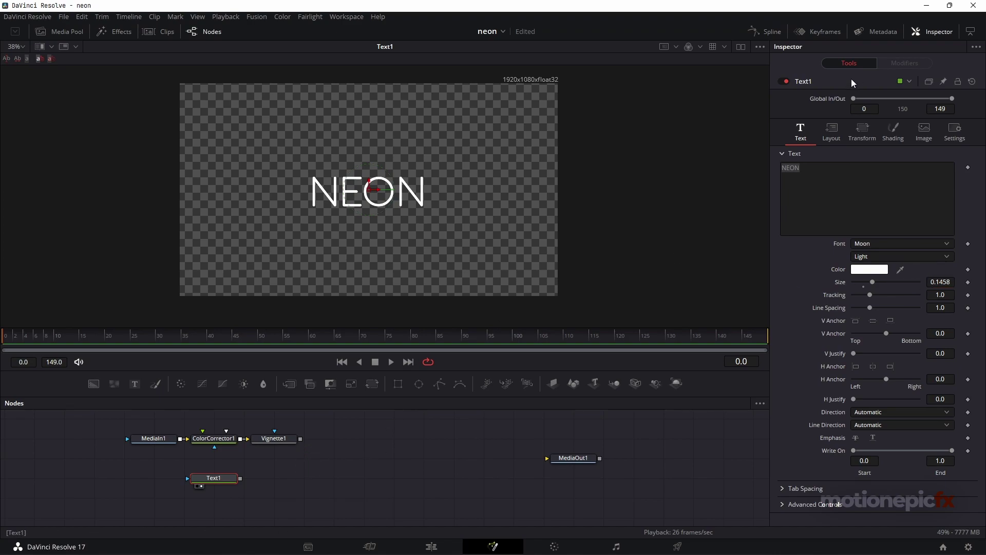
- Enable shading element 2, Red Outline, on the text and raise its blue value to 1.0 for a magenta outline
click(897, 135)
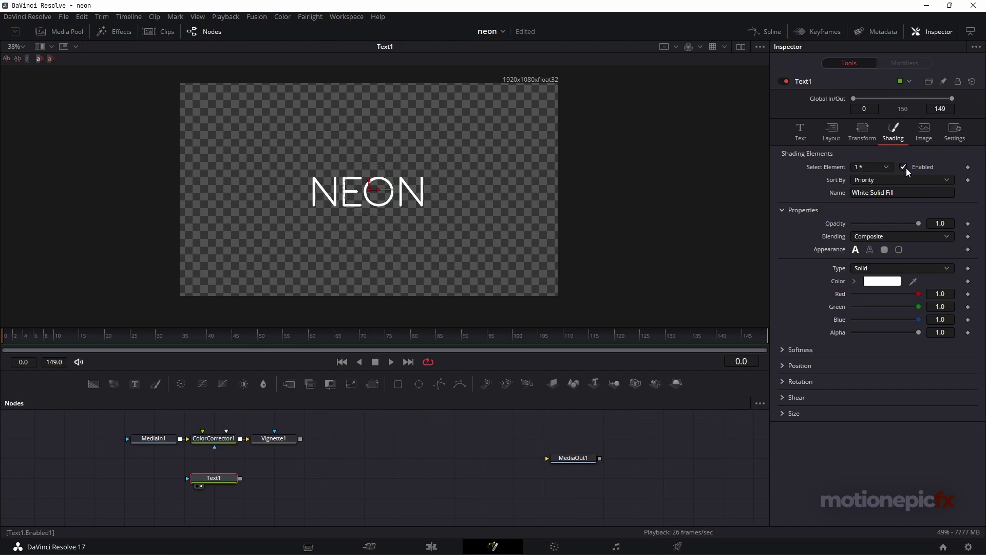
click(879, 169)
click(860, 191)
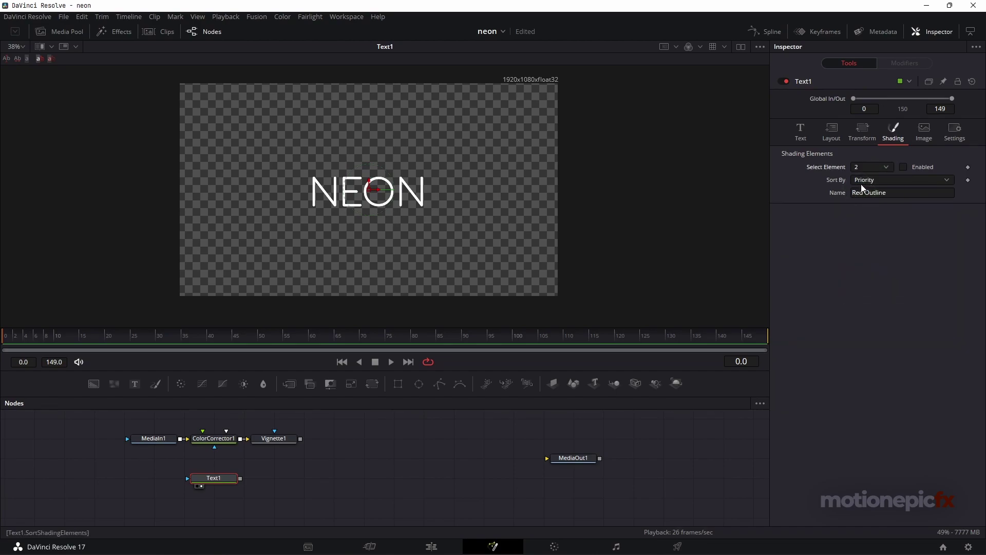
click(903, 168)
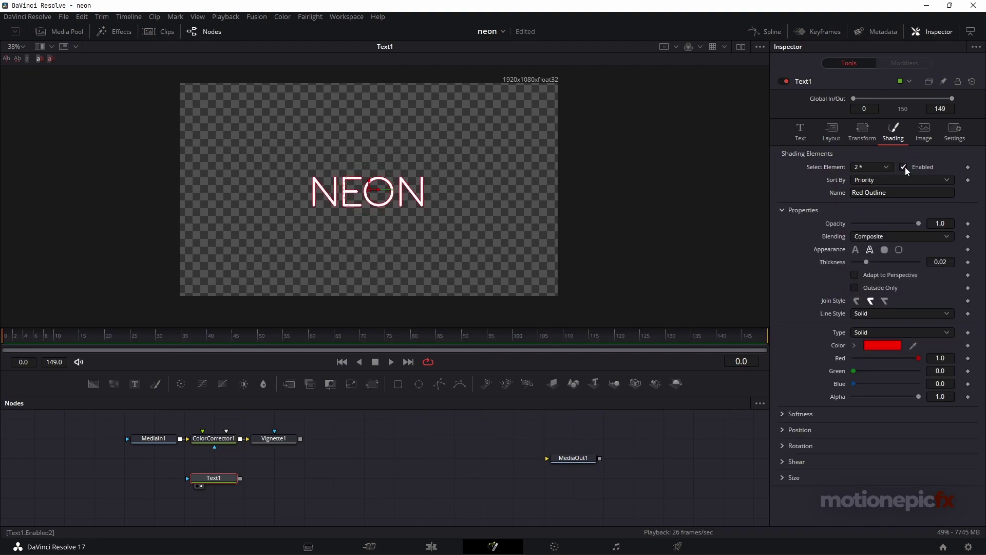
drag(855, 384, 932, 384)
scroll(376, 189, up, 5)
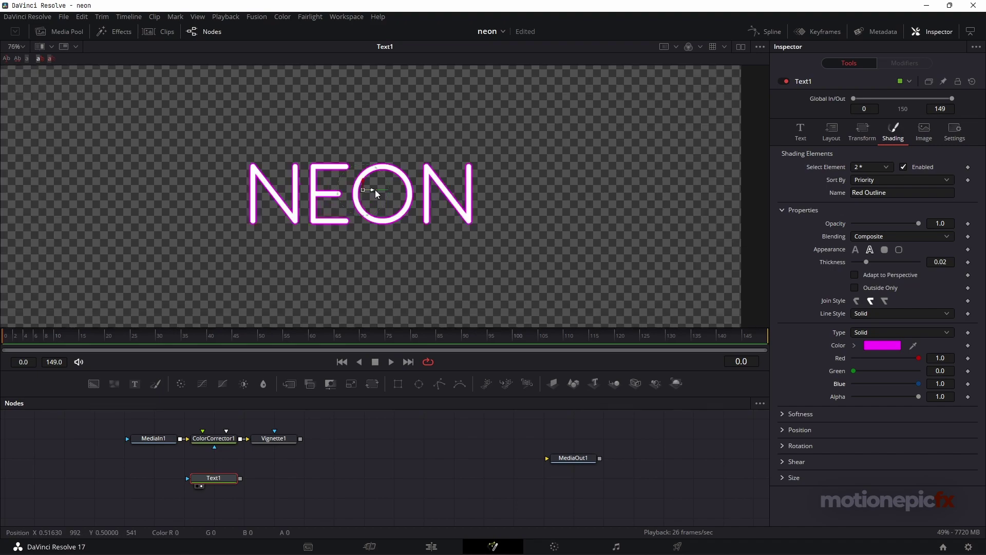
scroll(318, 182, down, 2)
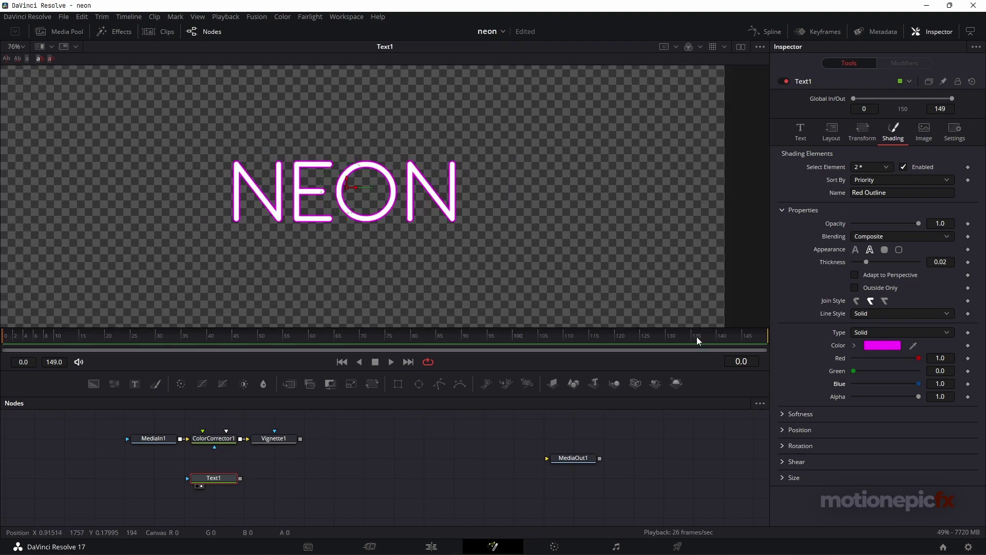
- Accept #ff00ff as the outline colour and set the outline thickness to 0.0535
click(882, 345)
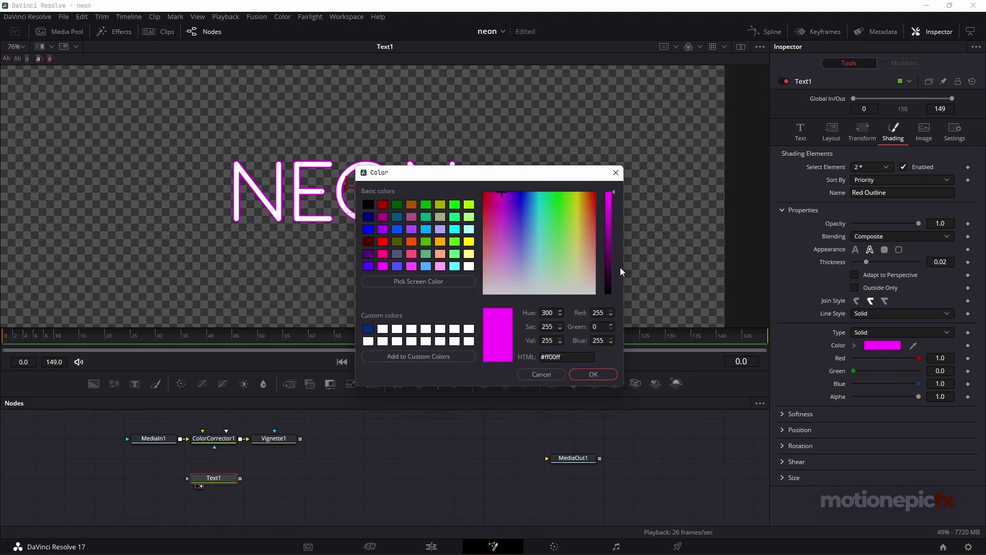
click(593, 373)
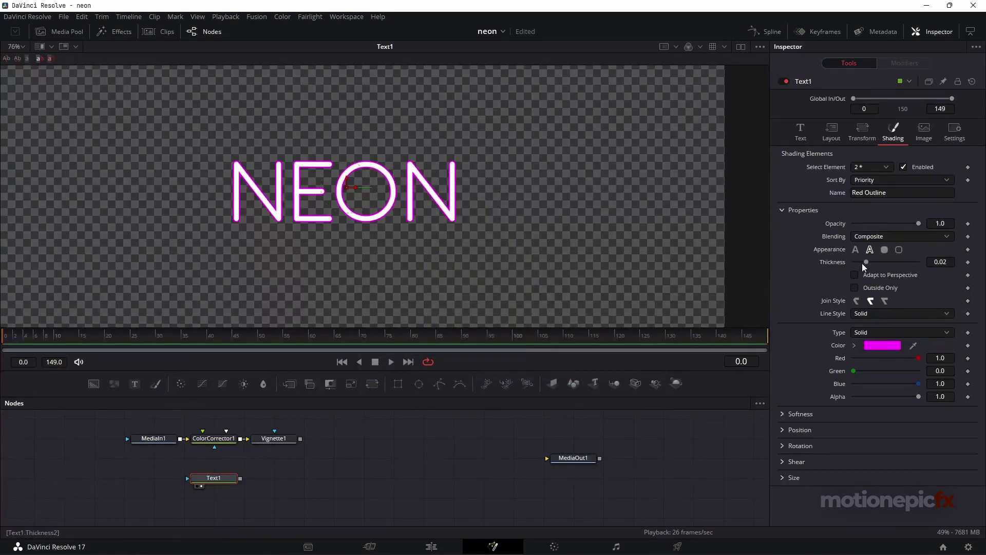
drag(868, 261, 888, 264)
scroll(380, 208, down, 2)
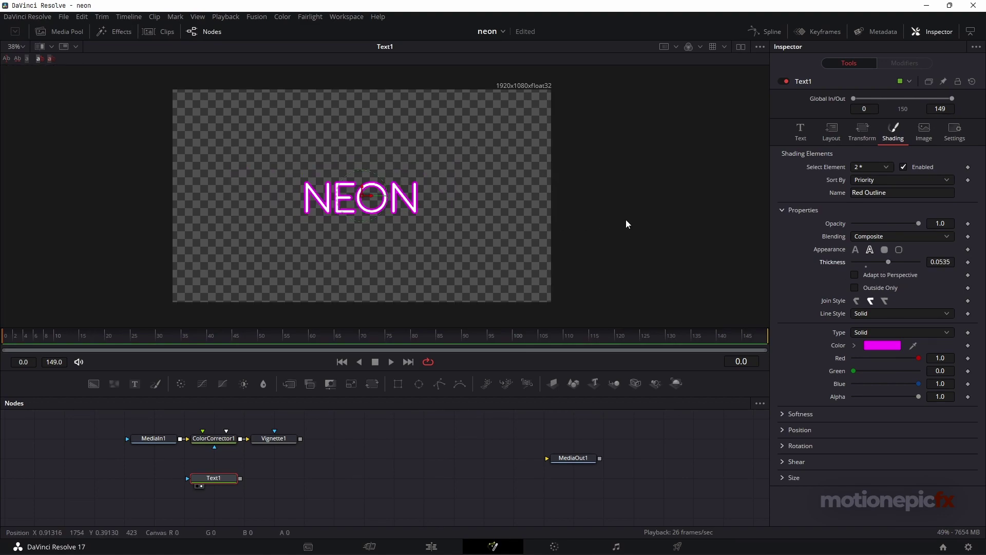
- Apply a Follower modifier to the NEON text
click(800, 135)
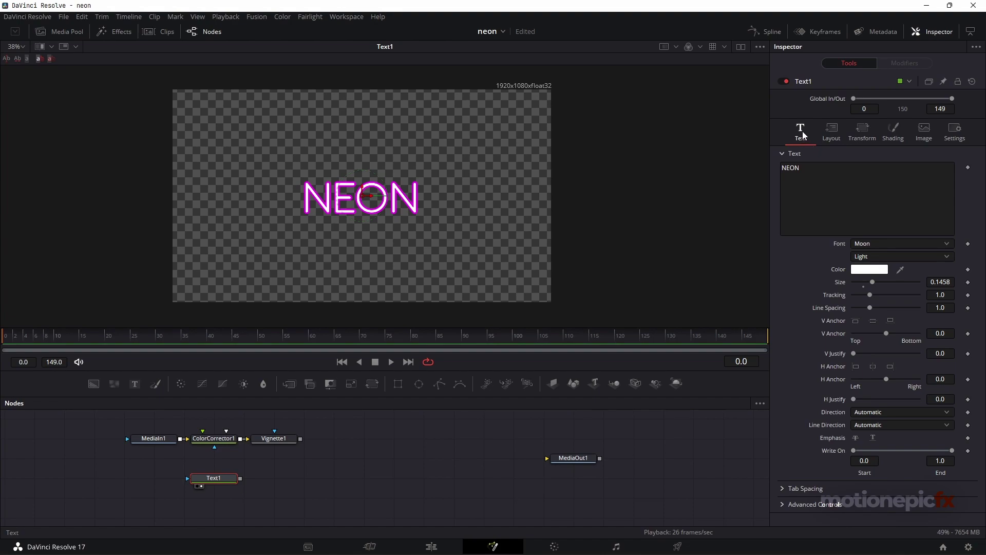
right_click(813, 174)
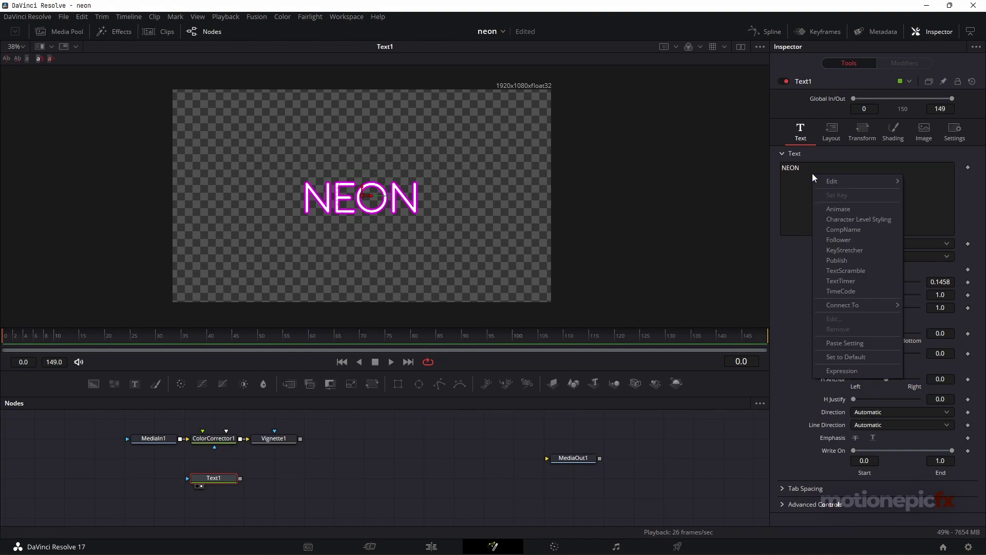
click(840, 240)
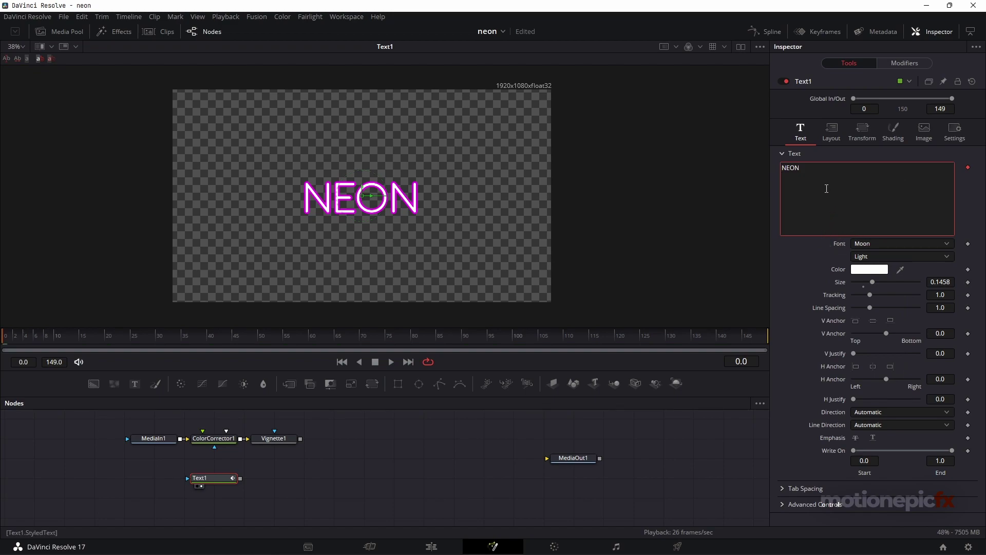
- Set the Follower's order to Random But One by One and its delay to 11.1, and scrub through the animation
click(888, 63)
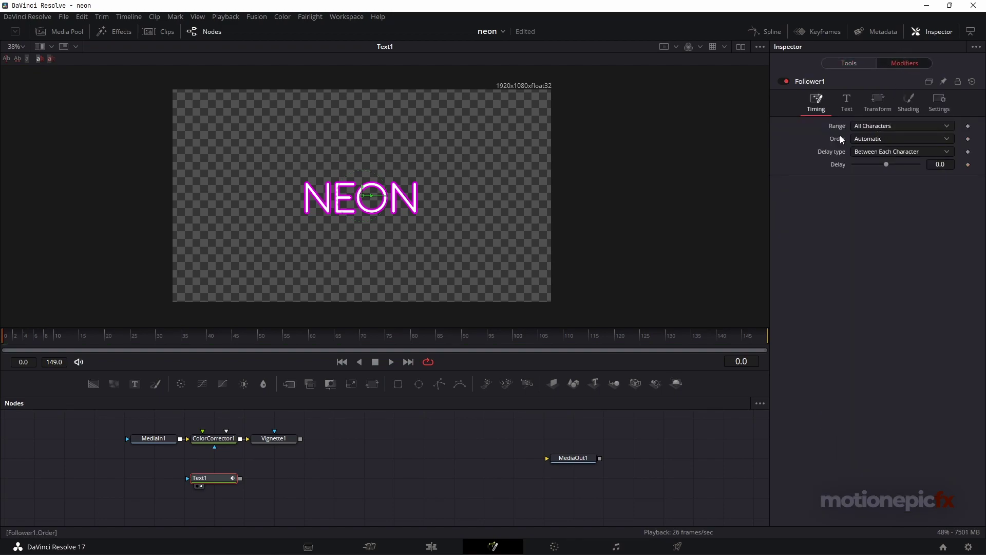
click(864, 137)
click(867, 209)
drag(897, 165, 901, 167)
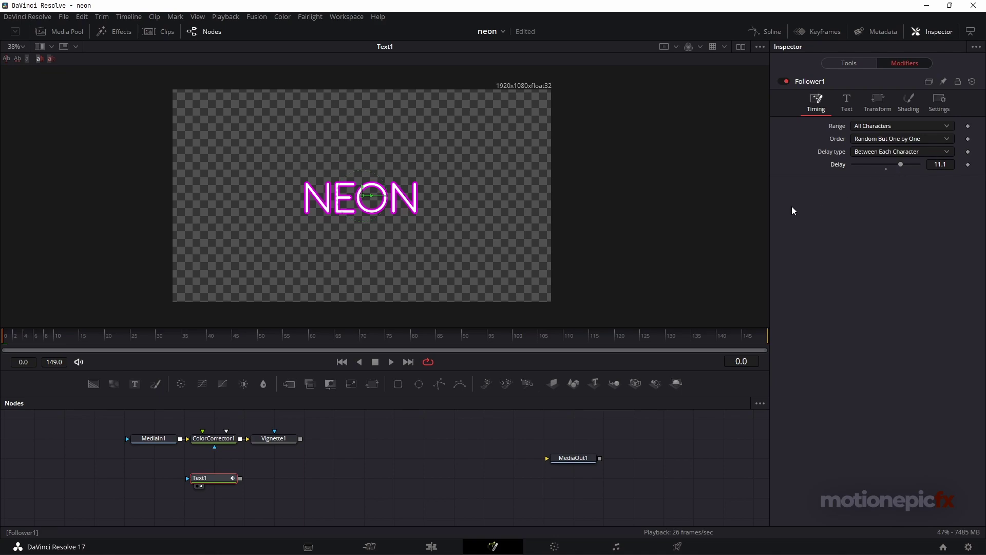
drag(235, 334, 4, 339)
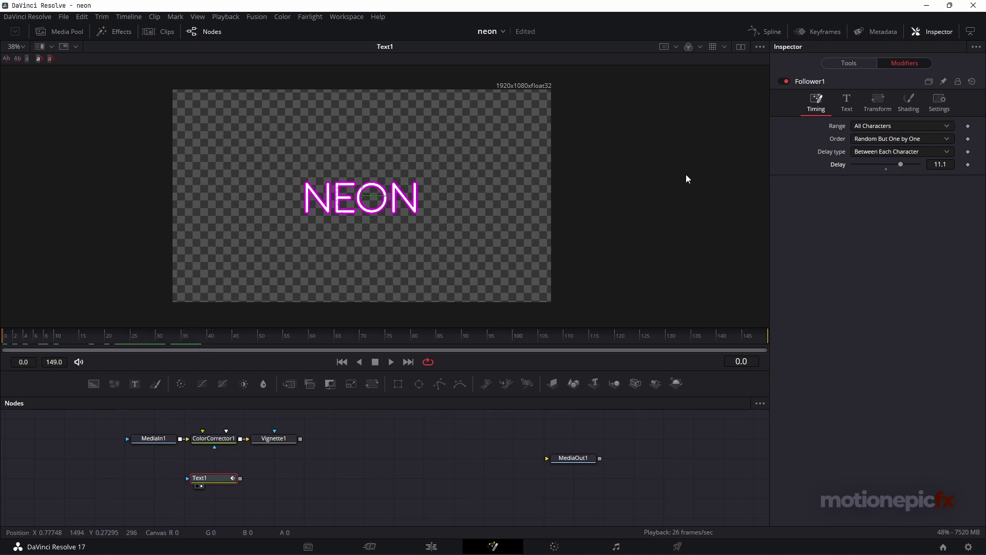
- Modify the opacity of the Follower's White Solid Fill shading element with Perturb, setting the Perturb strength to 10
click(910, 105)
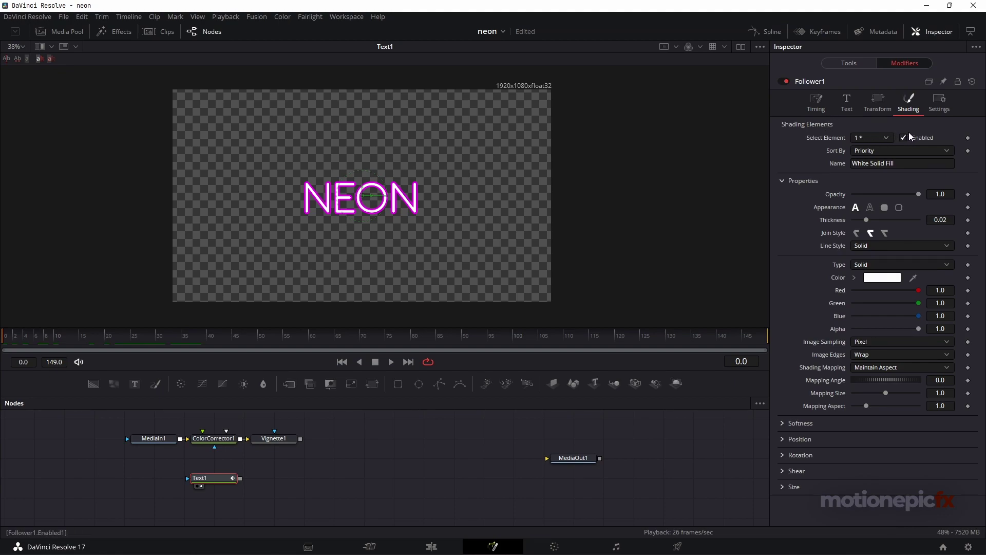
right_click(836, 193)
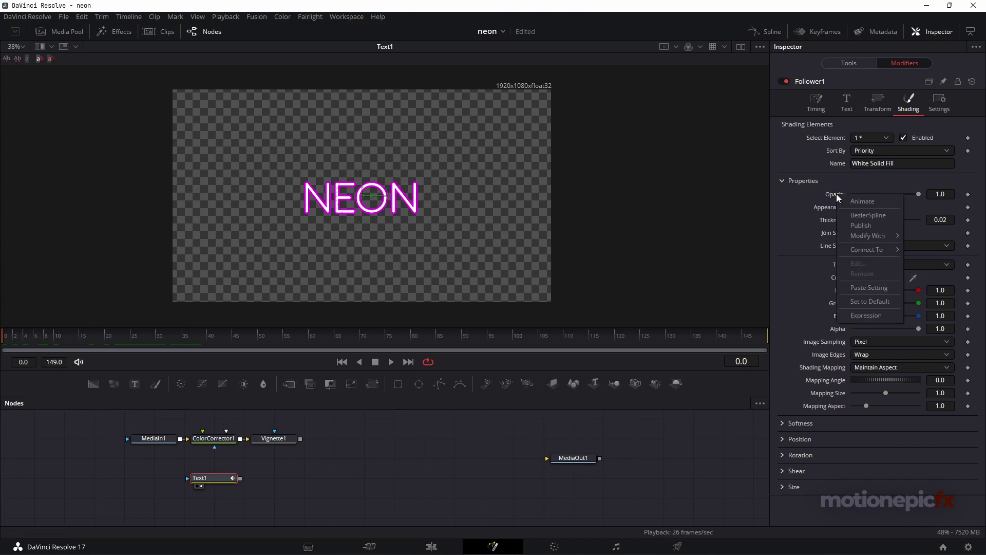
mouse_move(870, 235)
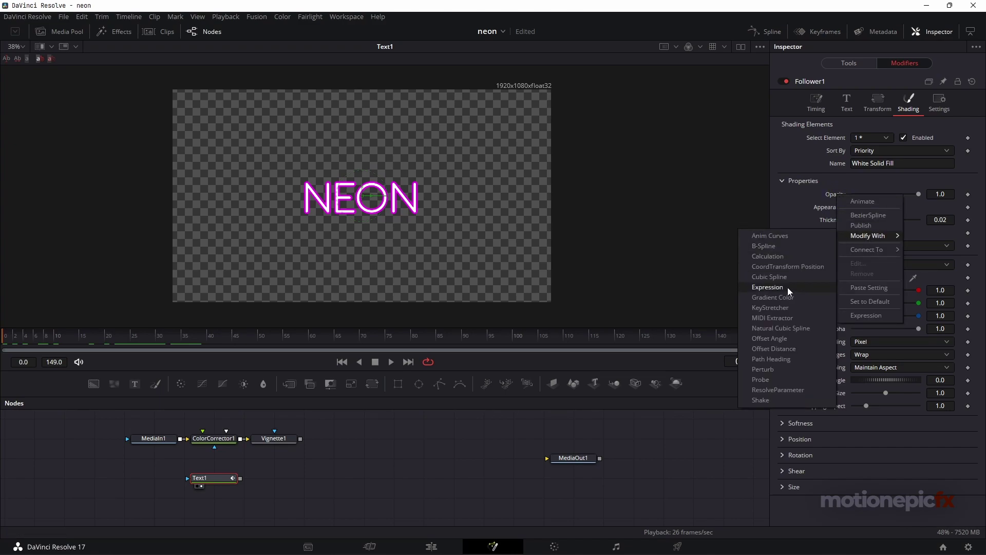
click(775, 369)
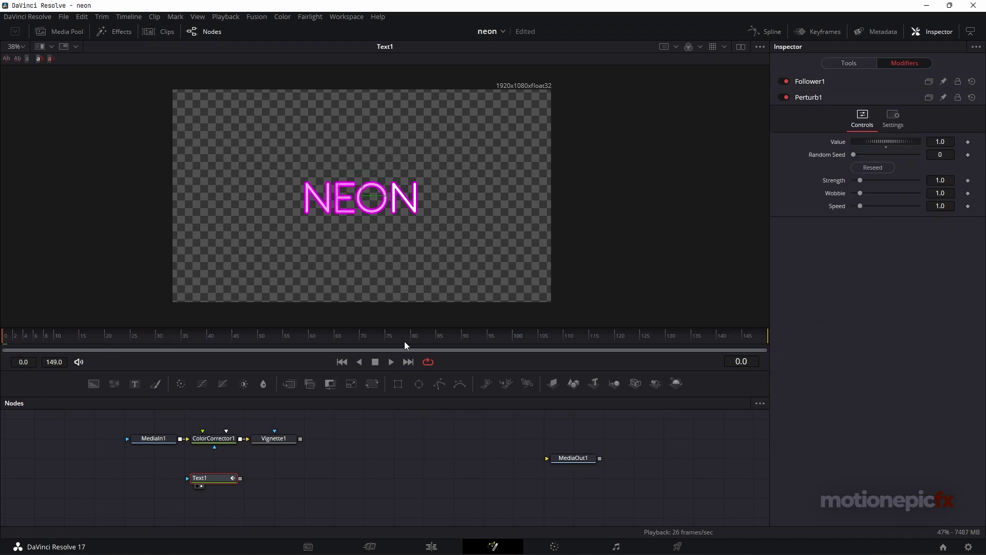
drag(75, 338, 4, 342)
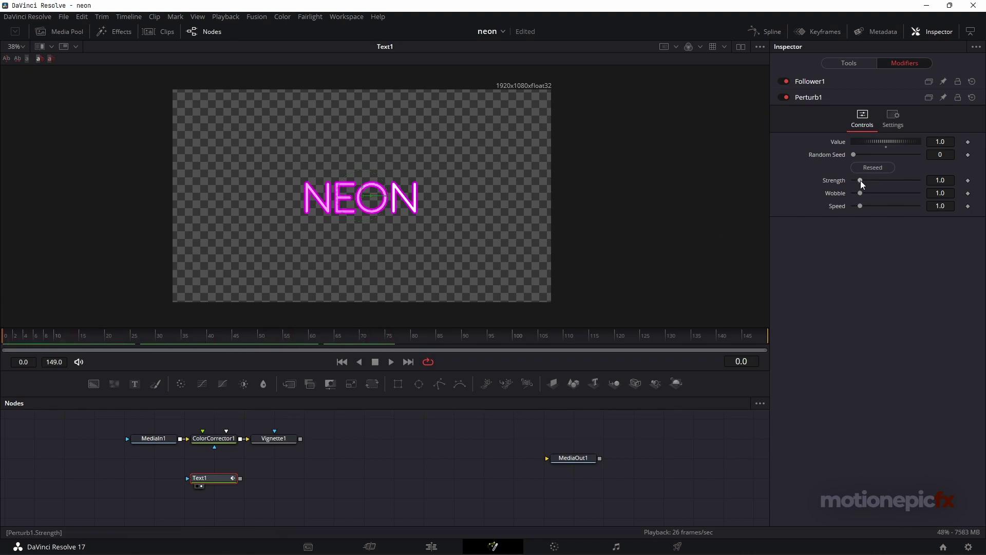
drag(859, 180, 959, 188)
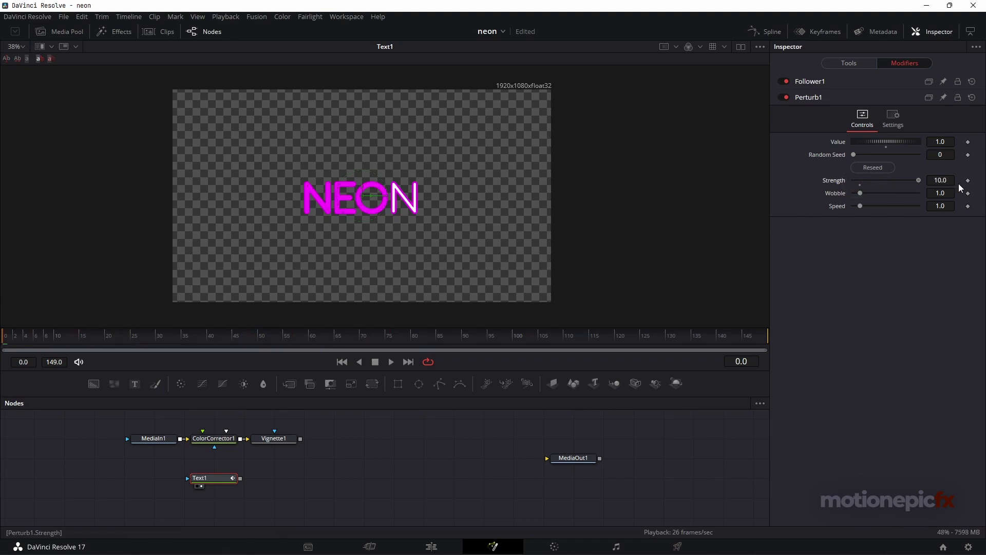
- Turn off the checker underlay in the viewer showing the NEON text
right_click(461, 170)
mouse_move(537, 208)
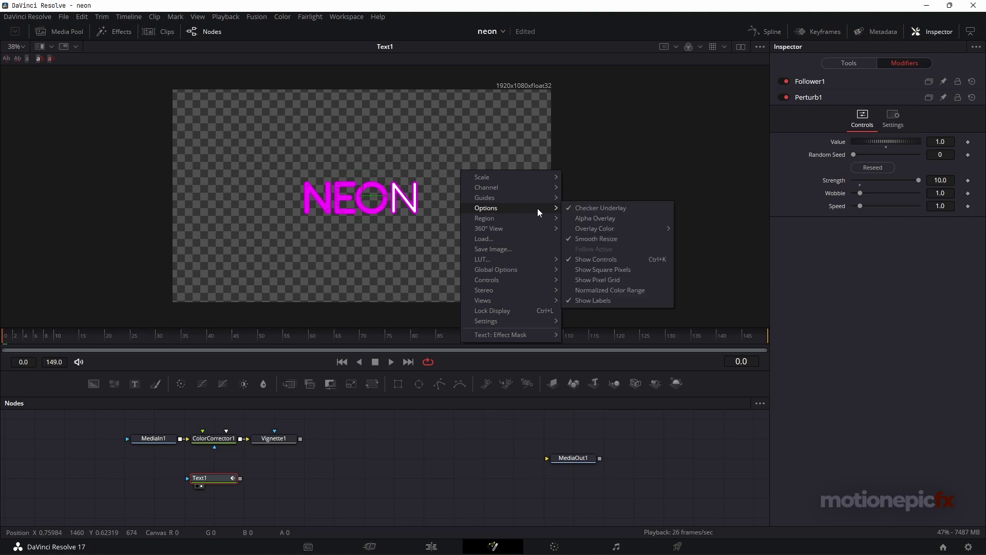
click(599, 208)
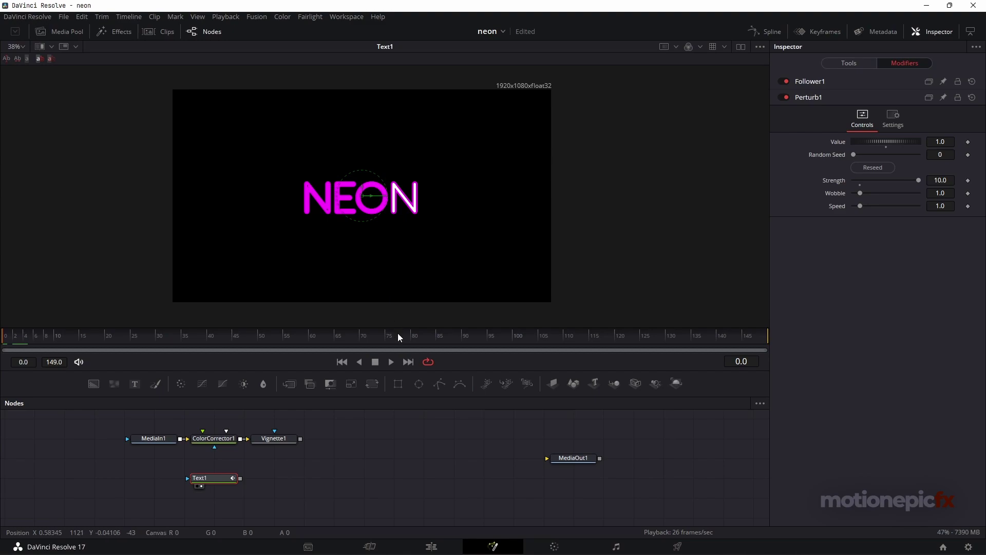
- During playback, tune the Perturb modifier to strength 7.24, wobble 0.39 and speed 4.09
click(392, 362)
mouse_move(860, 193)
mouse_down()
mouse_move(906, 193)
mouse_move(907, 204)
mouse_move(856, 193)
mouse_up()
drag(918, 181, 874, 178)
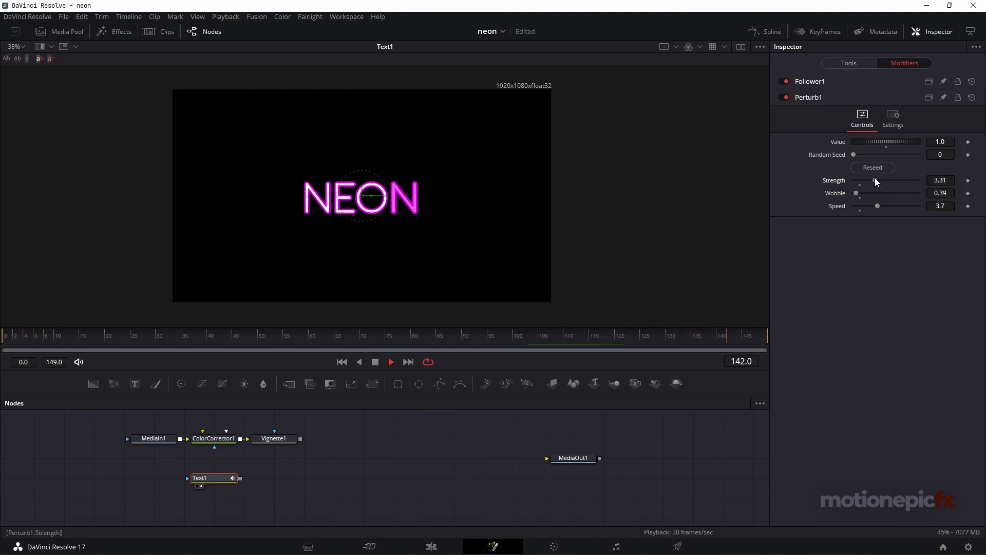
drag(908, 205, 877, 206)
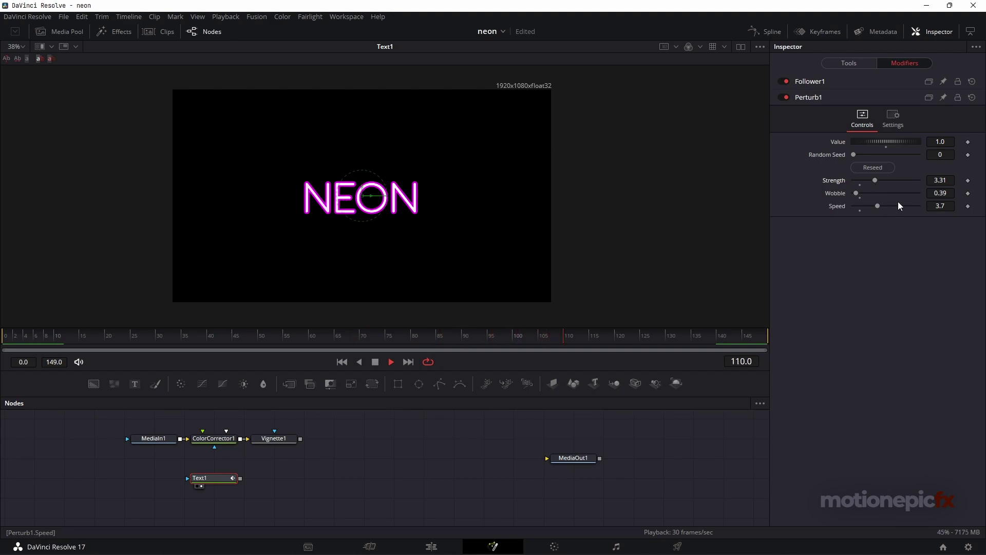
mouse_move(875, 208)
mouse_down()
mouse_move(887, 179)
mouse_move(872, 206)
mouse_up()
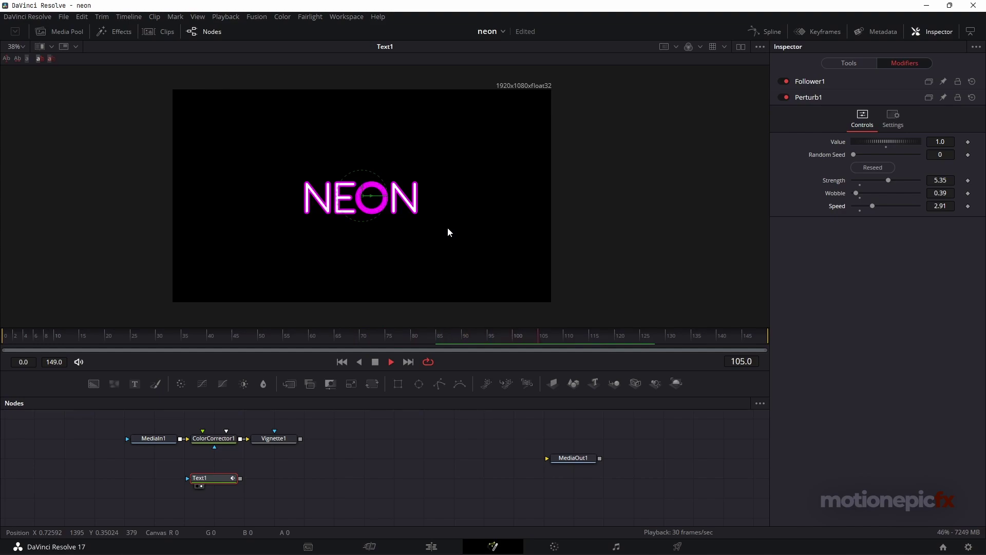
drag(873, 206, 881, 207)
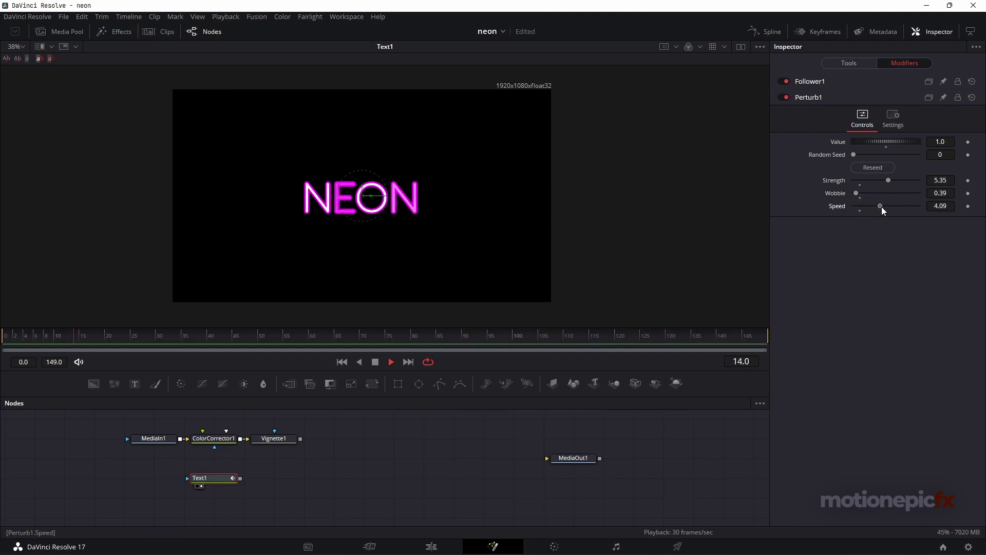
drag(889, 180, 900, 179)
- Stop playback and examine the fill and outline of the NEON letters up close around frame 44
key(space)
scroll(337, 195, up, 2)
scroll(337, 195, up, 1)
drag(201, 332, 227, 333)
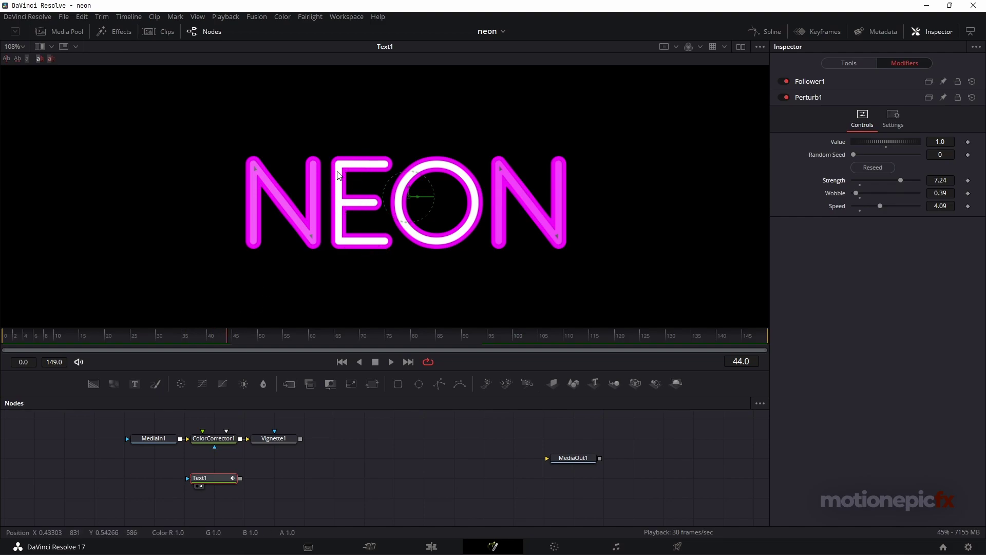
scroll(337, 175, down, 2)
scroll(344, 178, down, 2)
scroll(351, 175, up, 2)
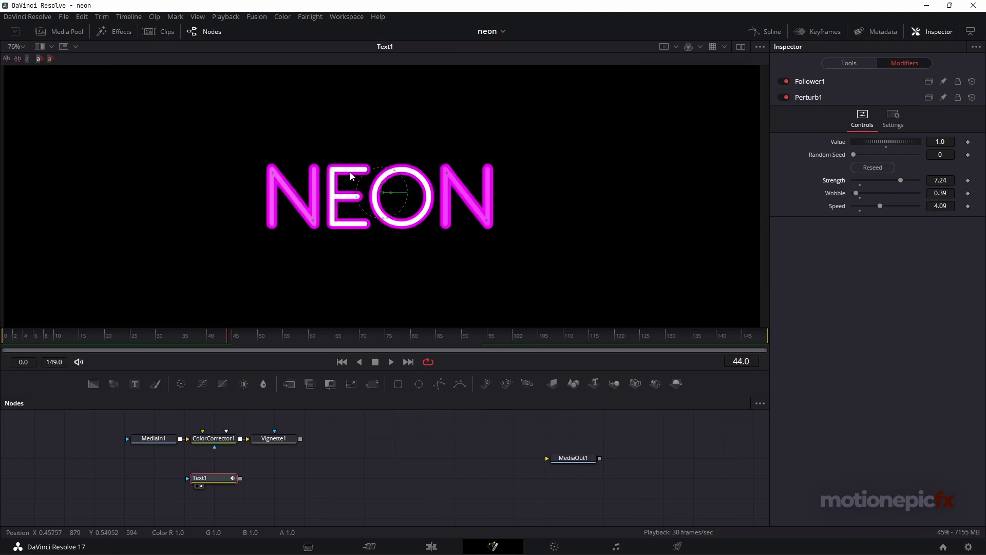
scroll(355, 206, down, 2)
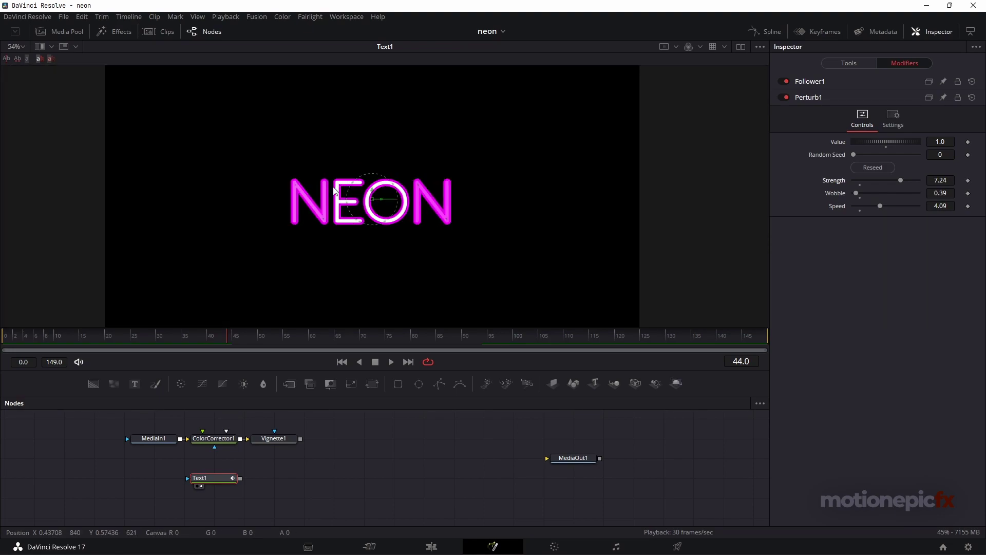
- Preview the flicker, then enable shading element 2, Red Outline, in the Follower's shading settings
click(821, 81)
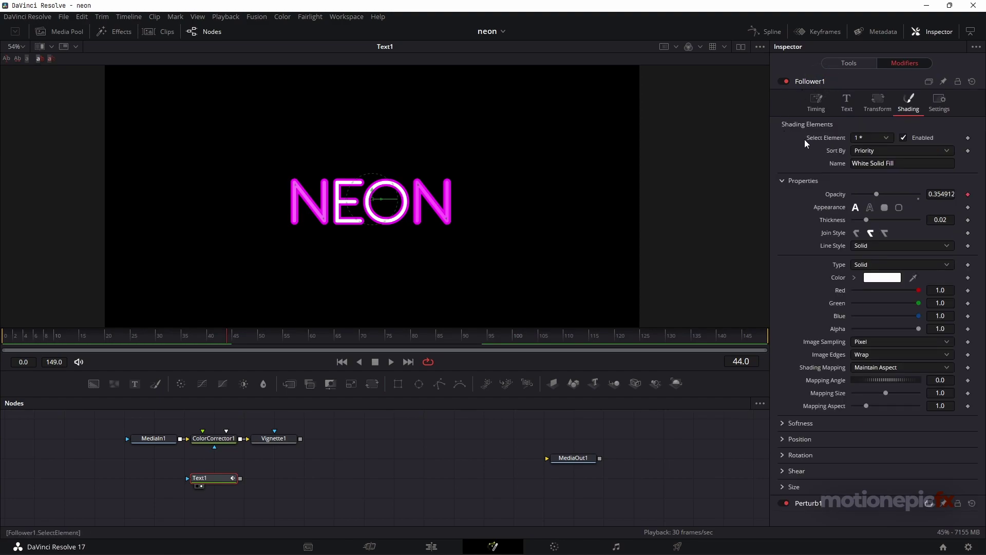
click(67, 340)
key(space)
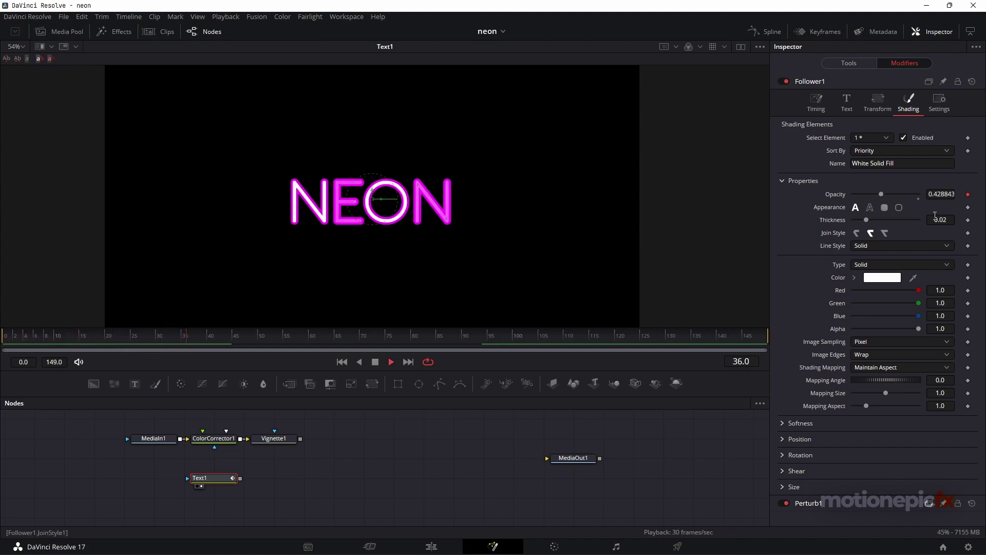
click(855, 138)
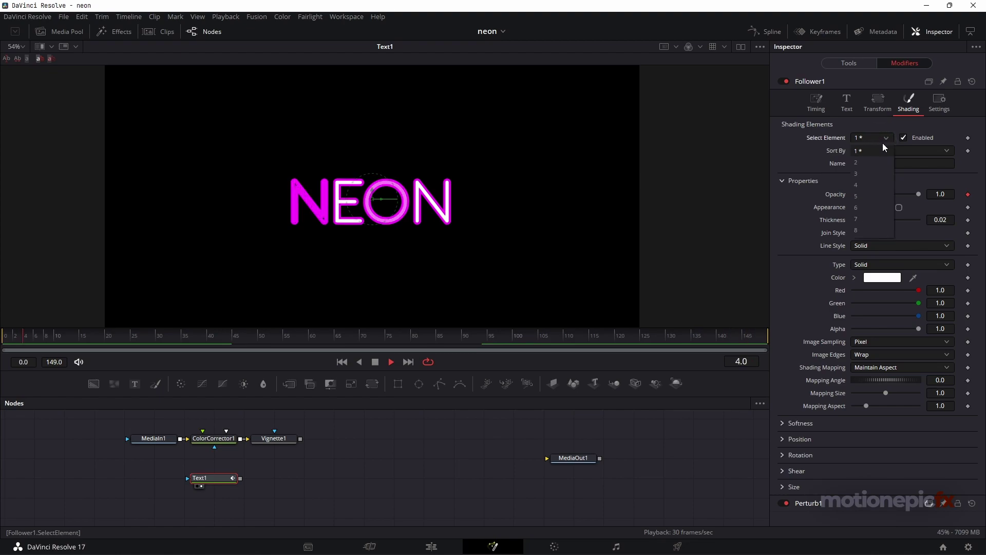
click(876, 160)
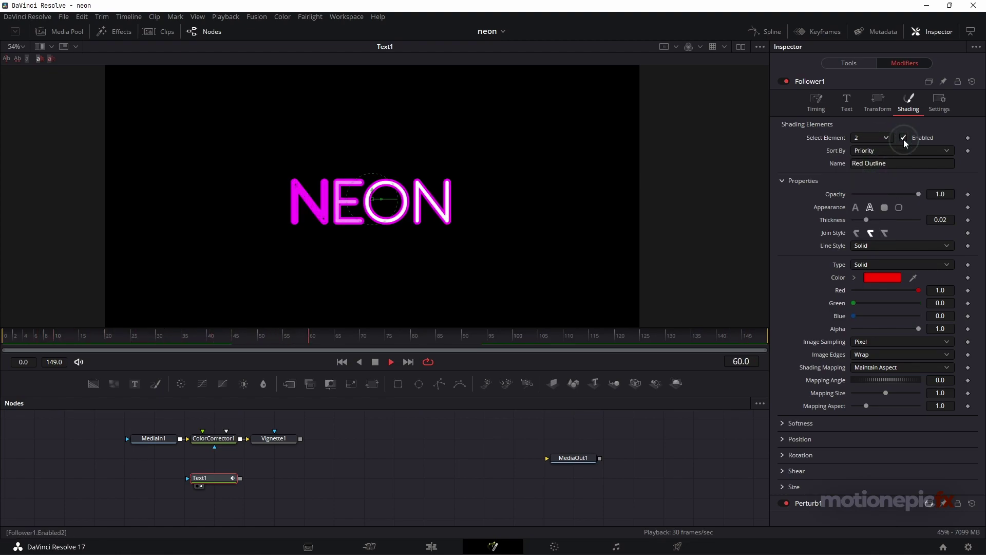
key(space)
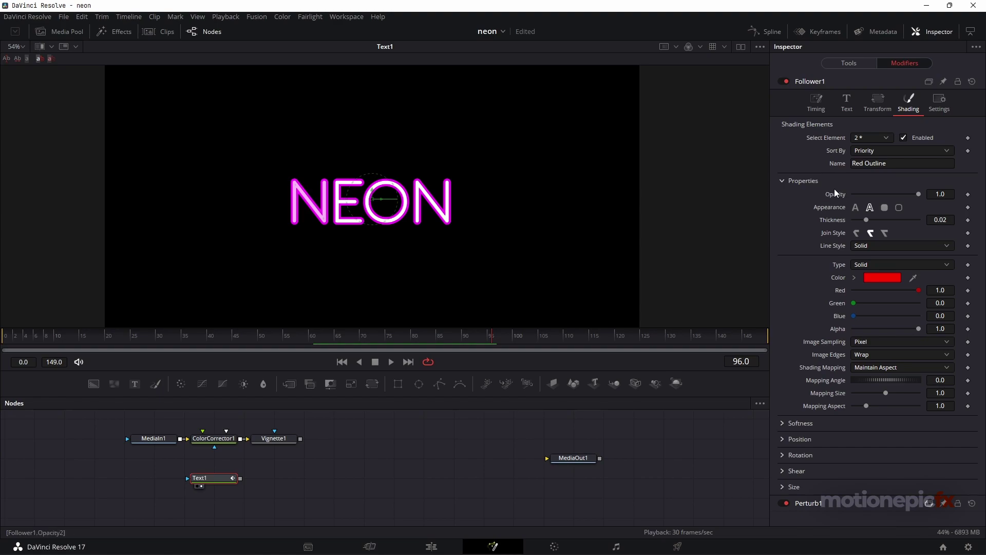
- Connect the Red Outline element's opacity to the Perturb1 value and play the animation from the start
right_click(836, 195)
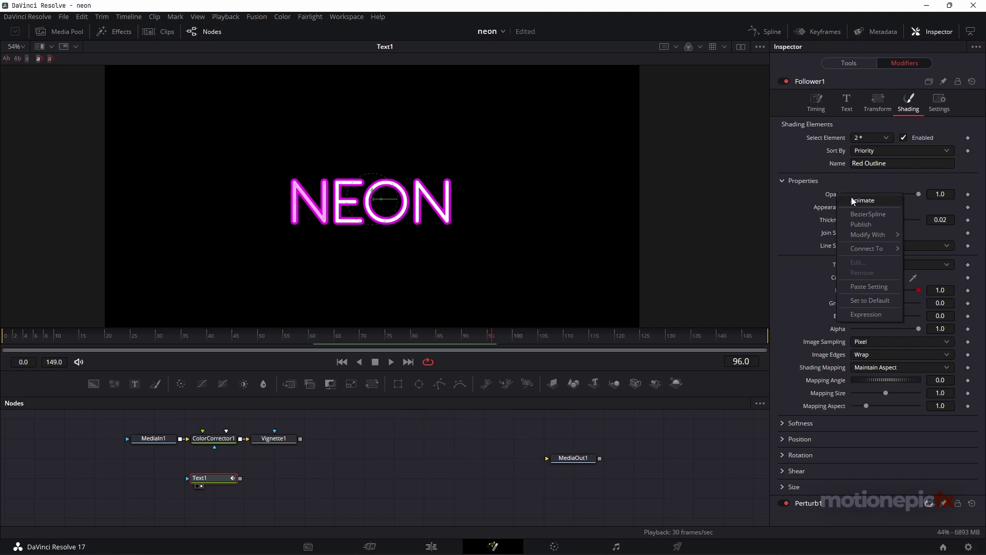
mouse_move(877, 251)
mouse_move(930, 252)
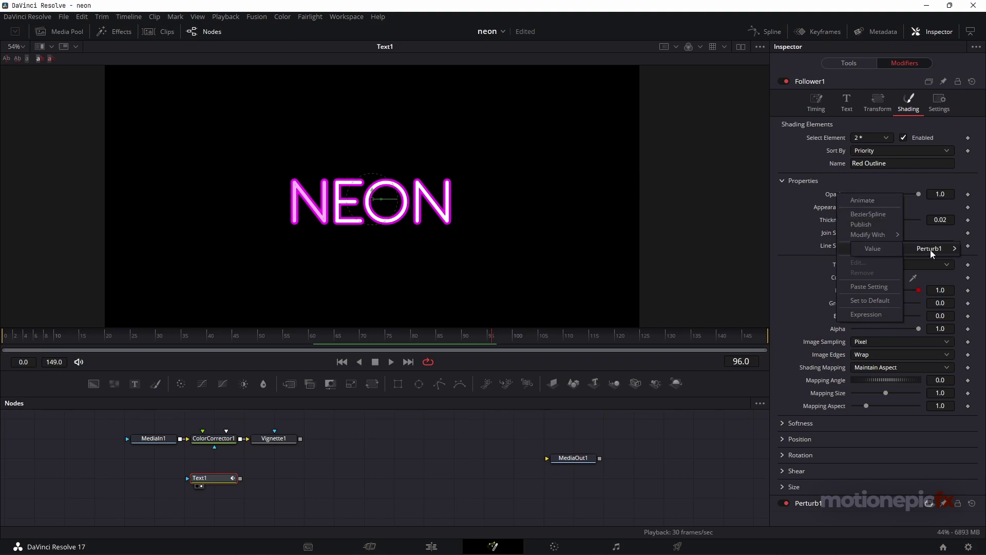
click(874, 249)
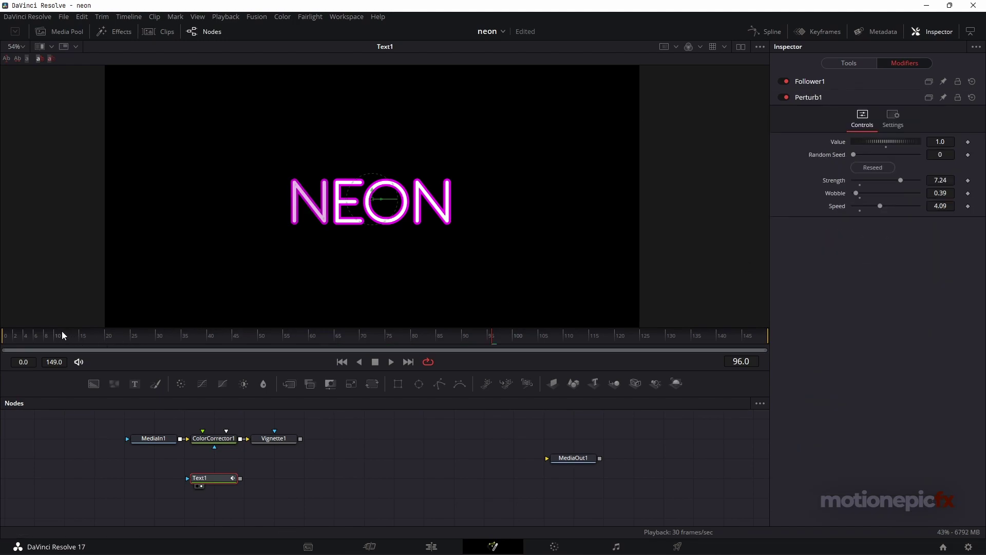
drag(46, 334, 2, 340)
key(space)
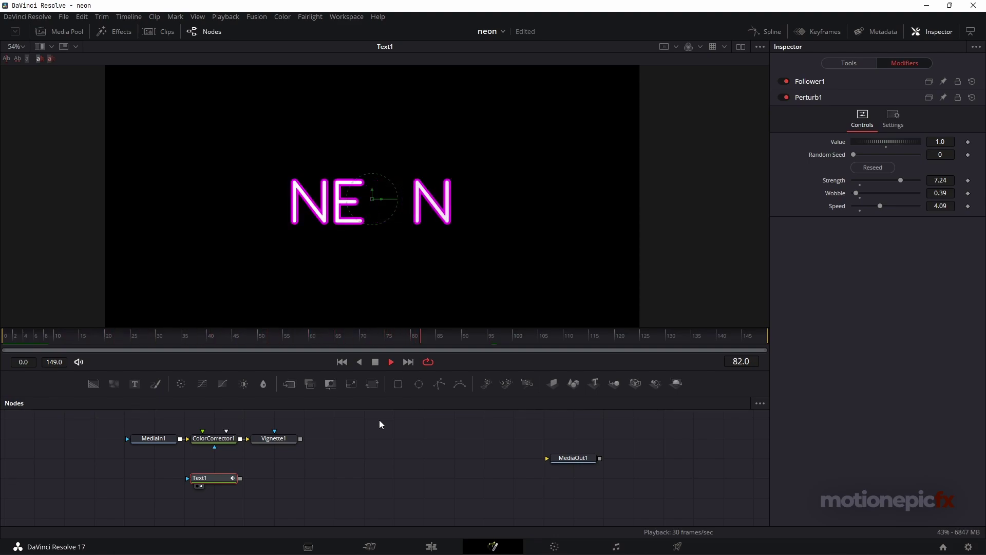
key(space)
- Move the Text1 node below MediaIn1 and add a Soft Glow node after it
drag(219, 480, 162, 478)
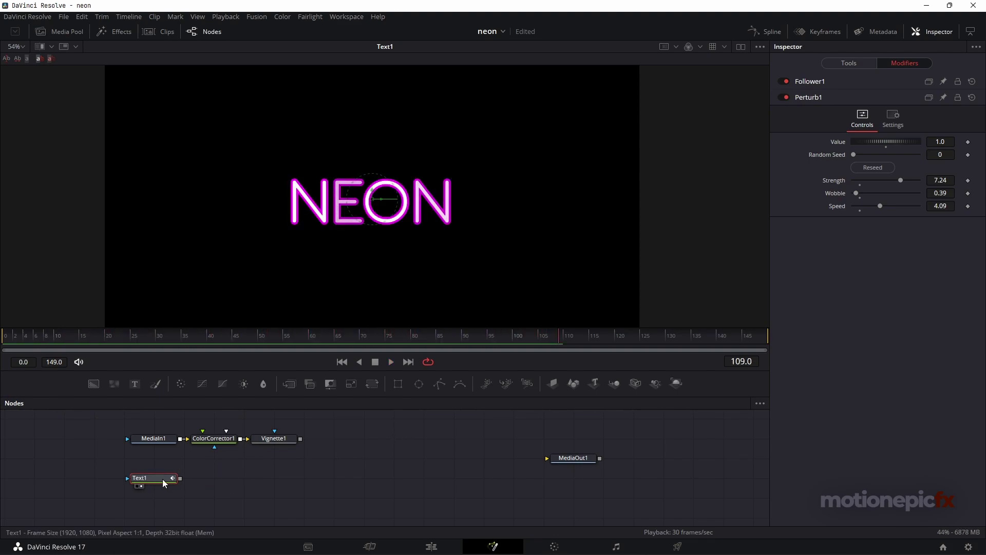
key(shift+space)
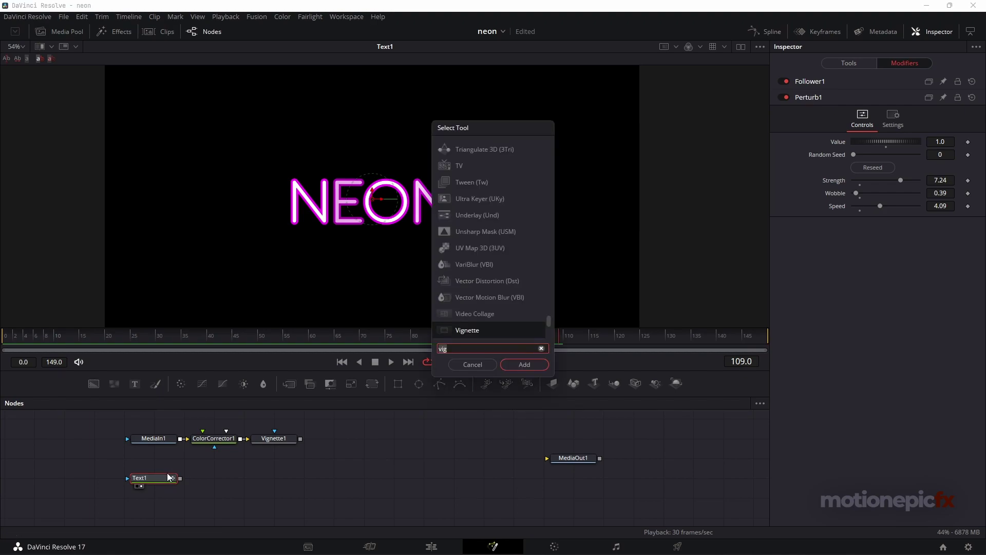
text(so)
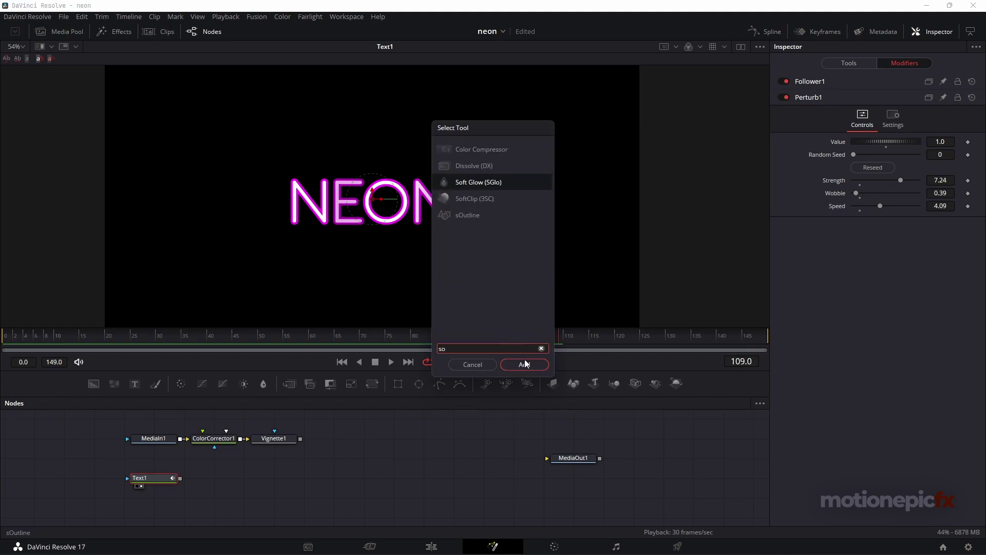
click(523, 362)
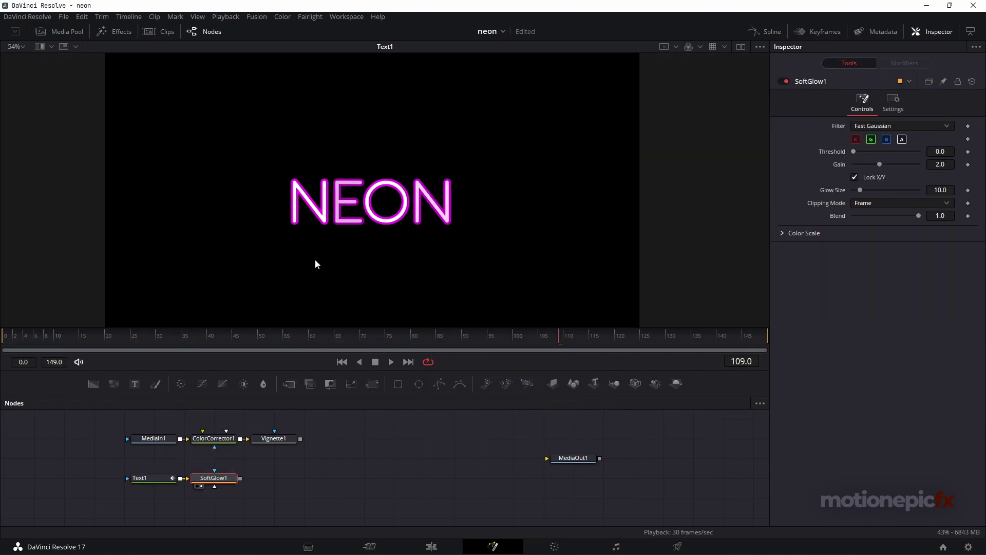
- Show the Soft Glow output in the viewer, set its gain to 0.512 and preview the animation
key(1)
drag(882, 168, 862, 161)
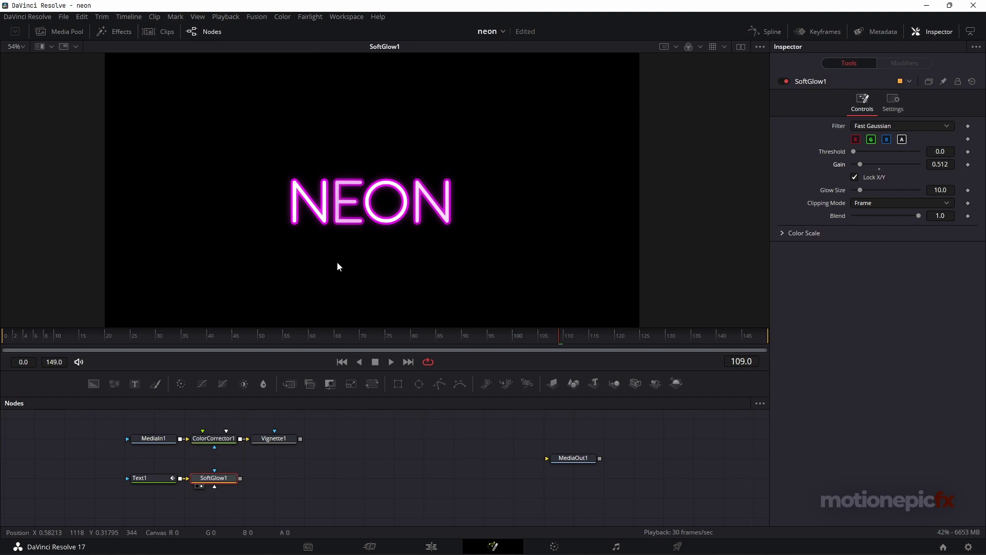
click(7, 338)
key(shift+Right)
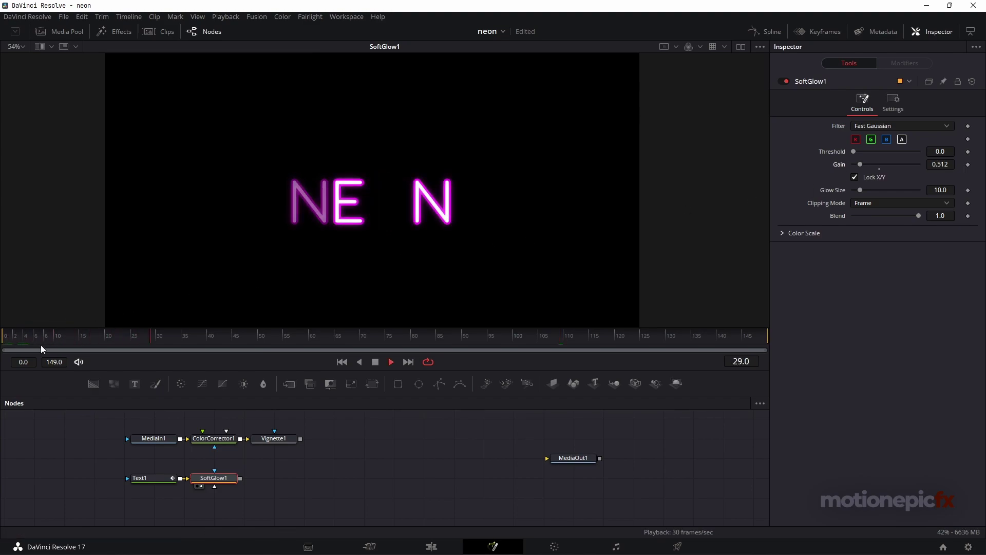
- Duplicate the Soft Glow node after the existing one and show the copy's output in the viewer
click(224, 481)
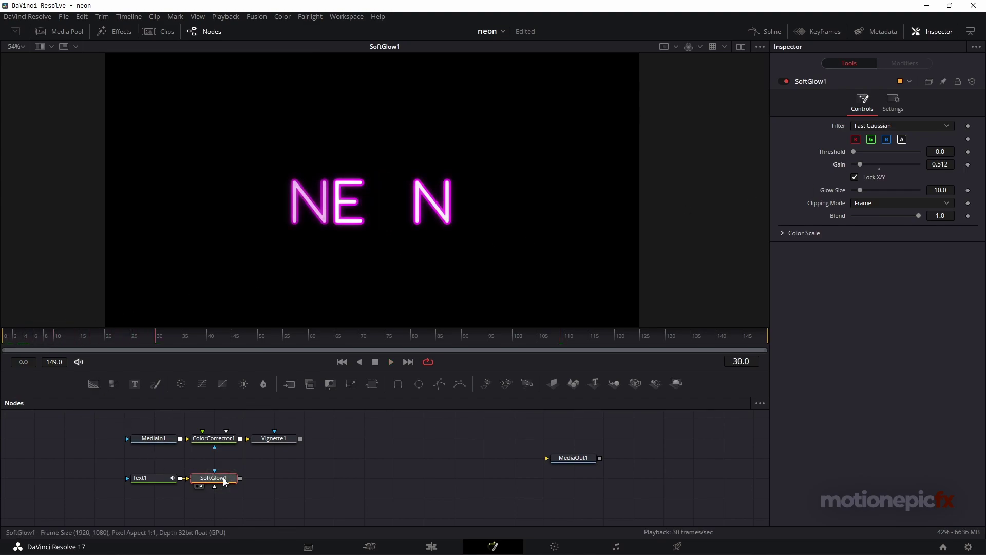
key(ctrl+v)
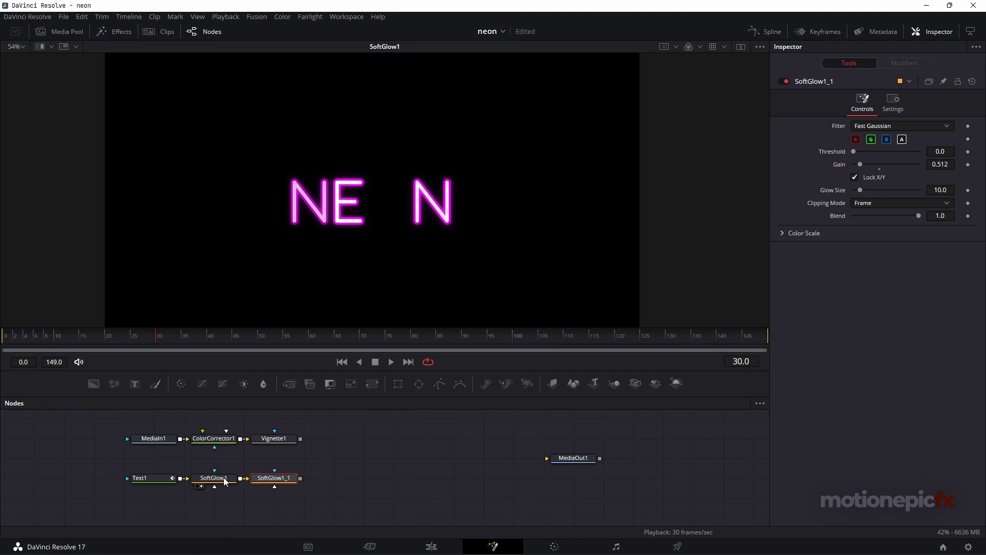
drag(272, 475, 366, 204)
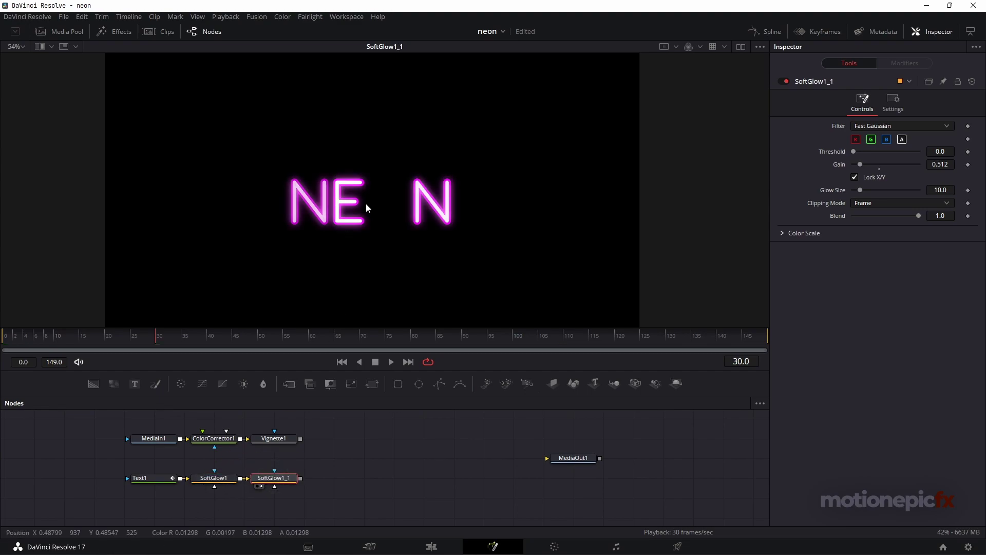
- Set the second Soft Glow's glow size to 100 and gain to 0.709, and play the animation
drag(861, 189, 954, 193)
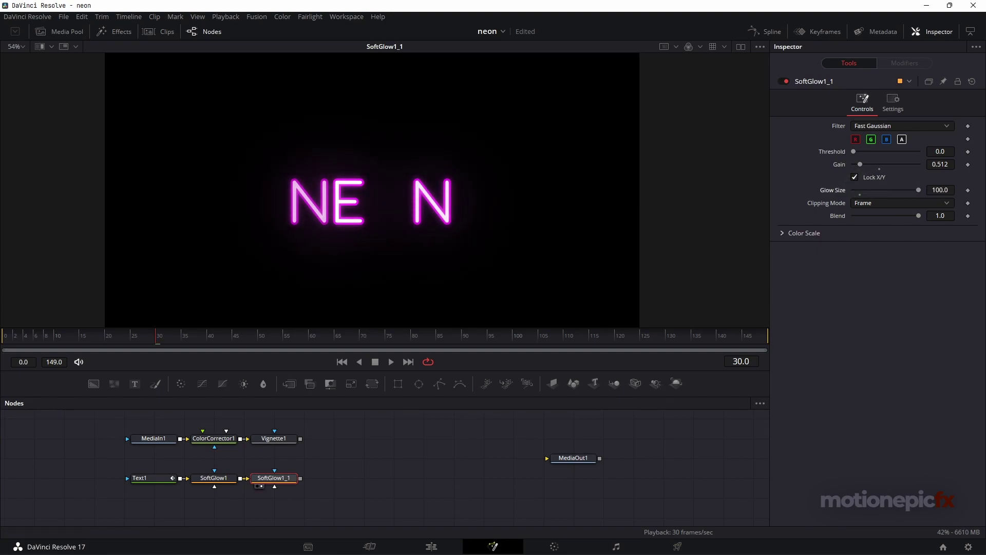
drag(861, 163, 865, 164)
click(111, 339)
click(44, 334)
key(space)
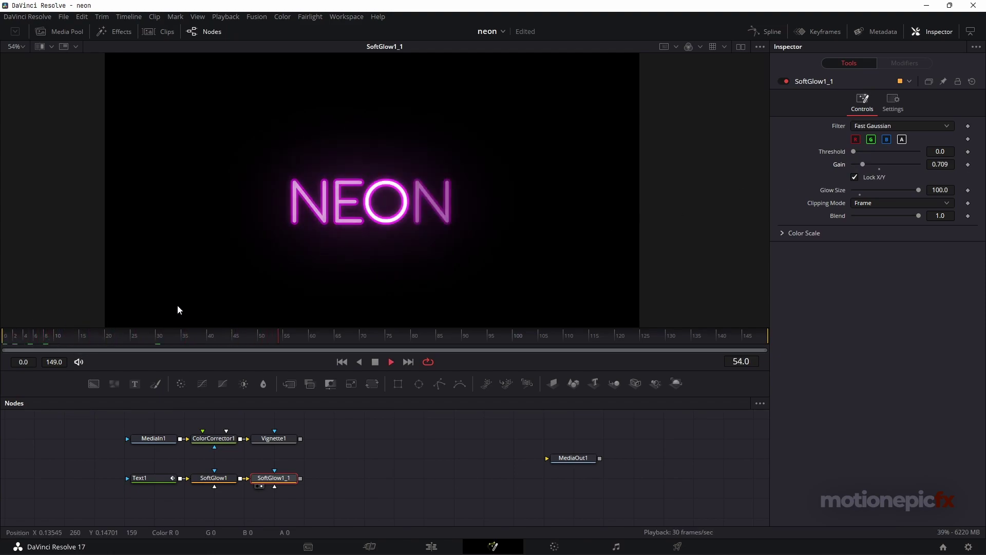
- Stop the playback and duplicate the Text1 node as a separate, unconnected copy below it
key(space)
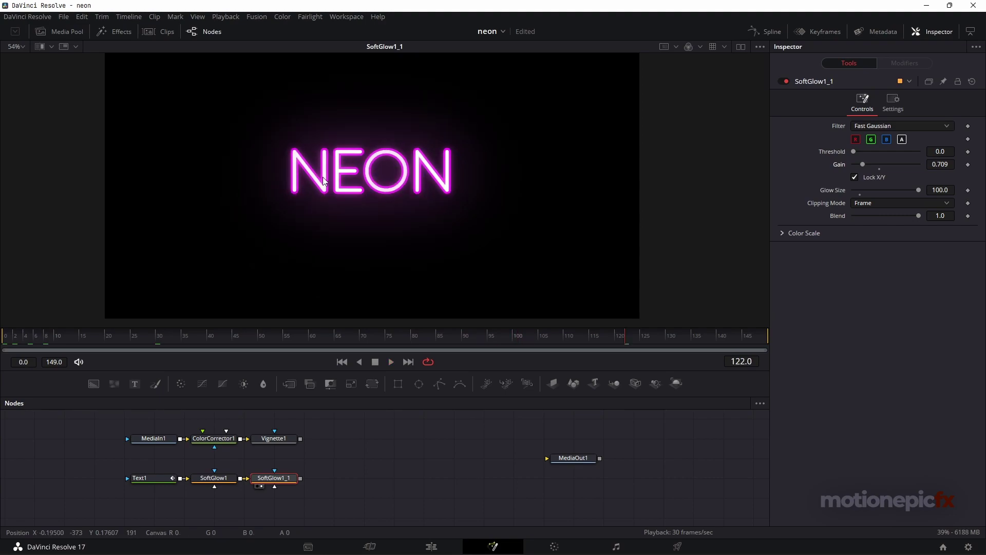
scroll(328, 174, down, 2)
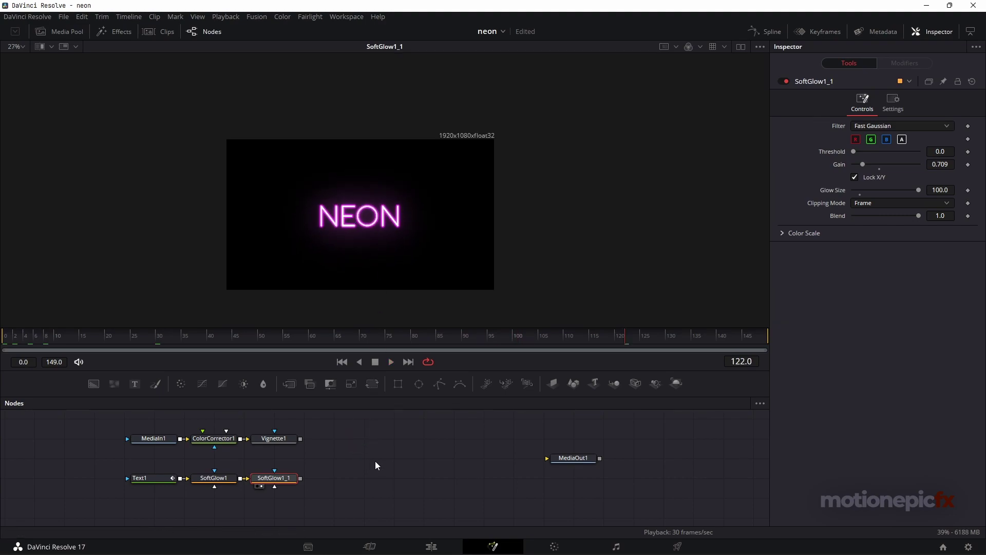
drag(155, 345, 205, 338)
scroll(348, 469, down, 1)
click(158, 469)
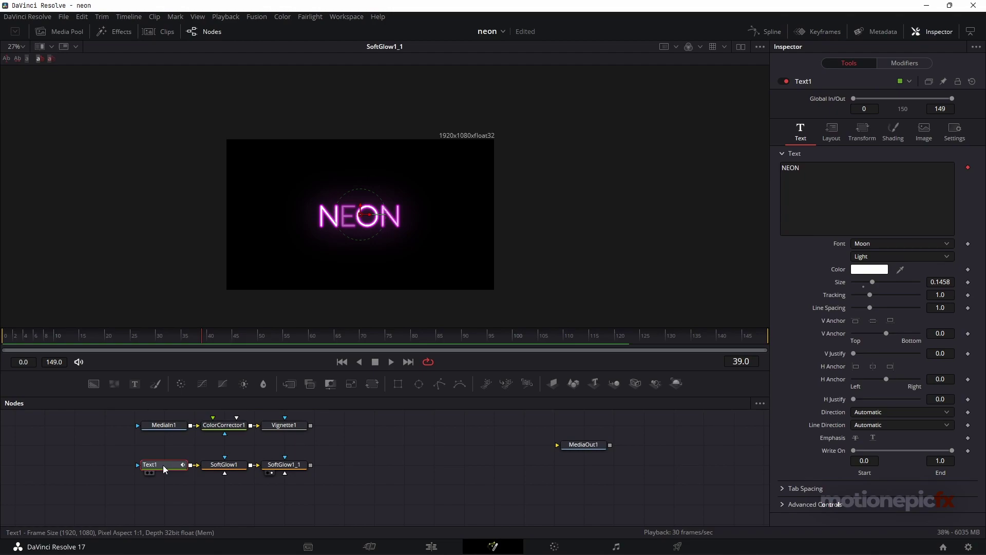
click(151, 497)
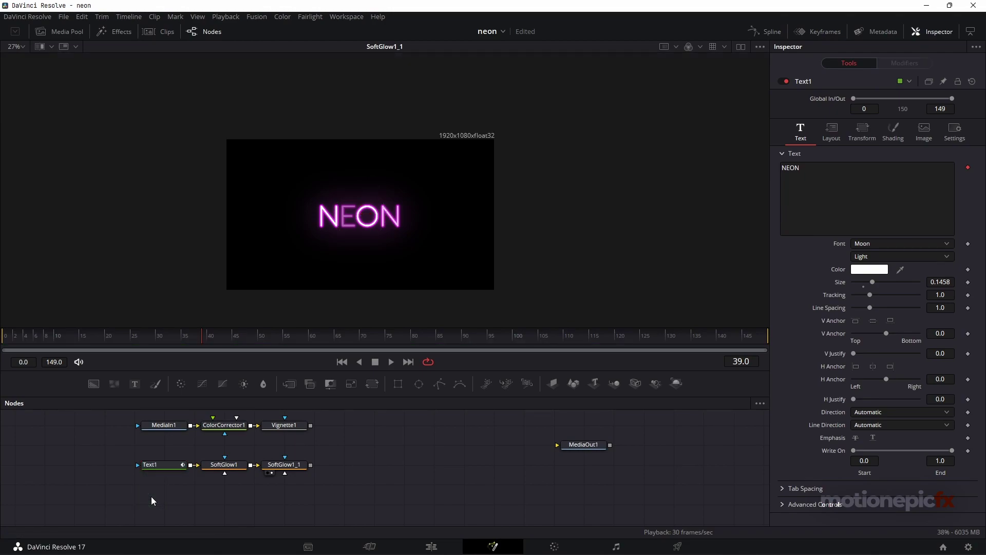
key(ctrl+v)
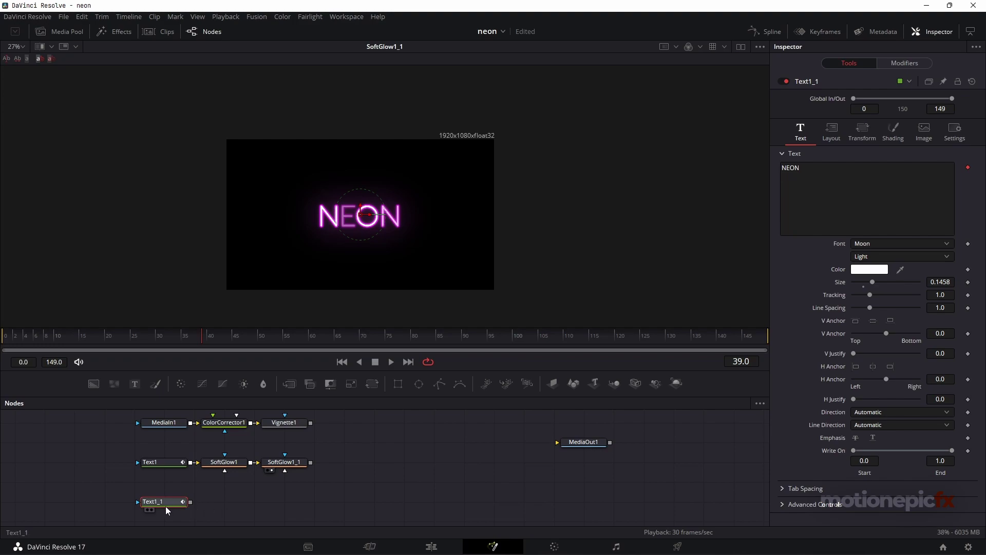
- Switch to dual viewers and show the original text in one and its duplicate in the other
click(741, 48)
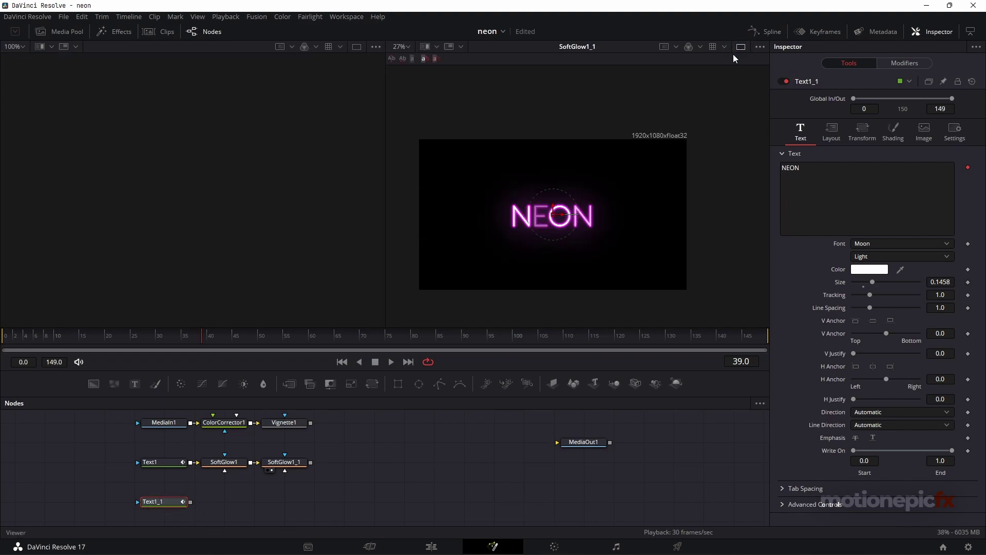
click(156, 464)
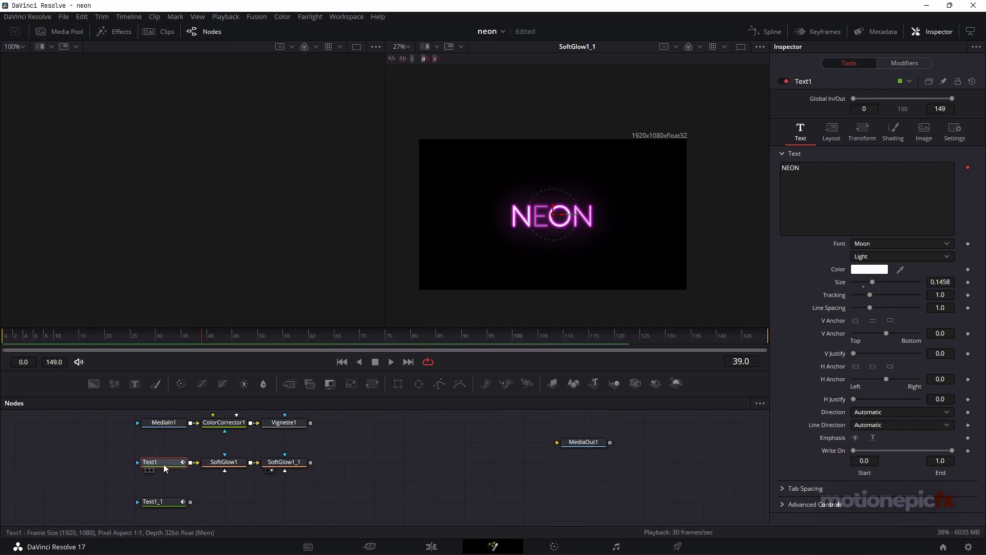
drag(165, 466, 540, 221)
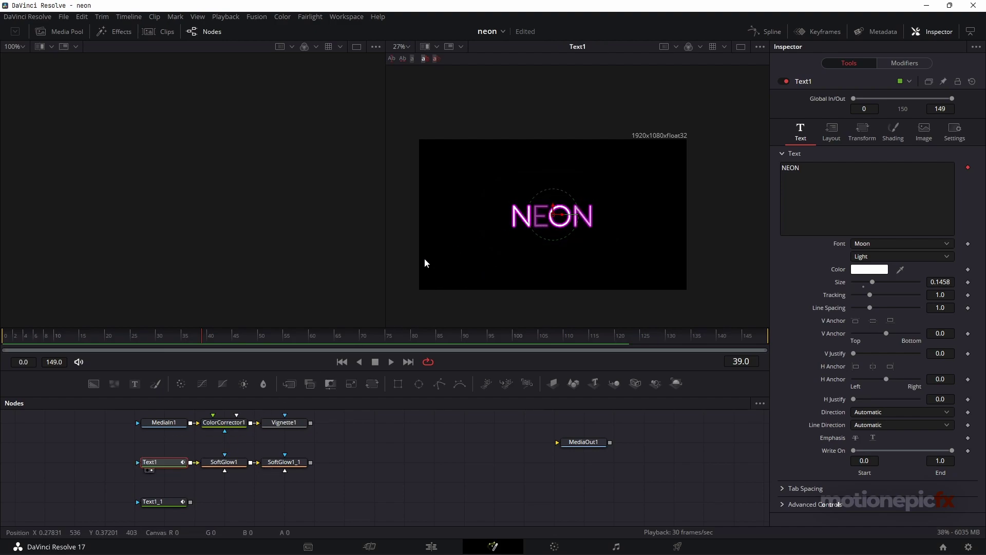
click(171, 503)
drag(168, 504, 194, 211)
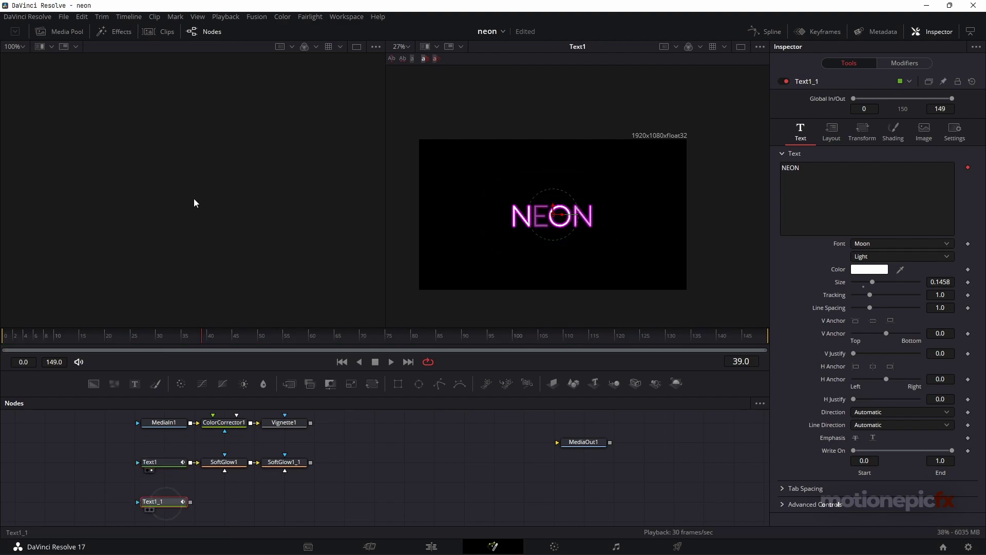
- Play both texts from the start and replace the checkered background with black in the viewer showing the duplicate
click(1, 340)
key(space)
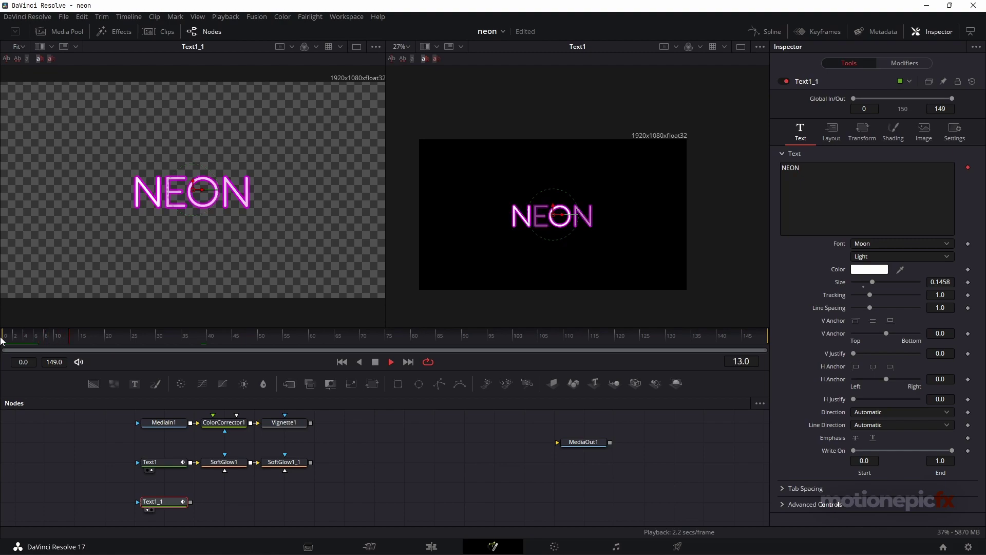
key(space)
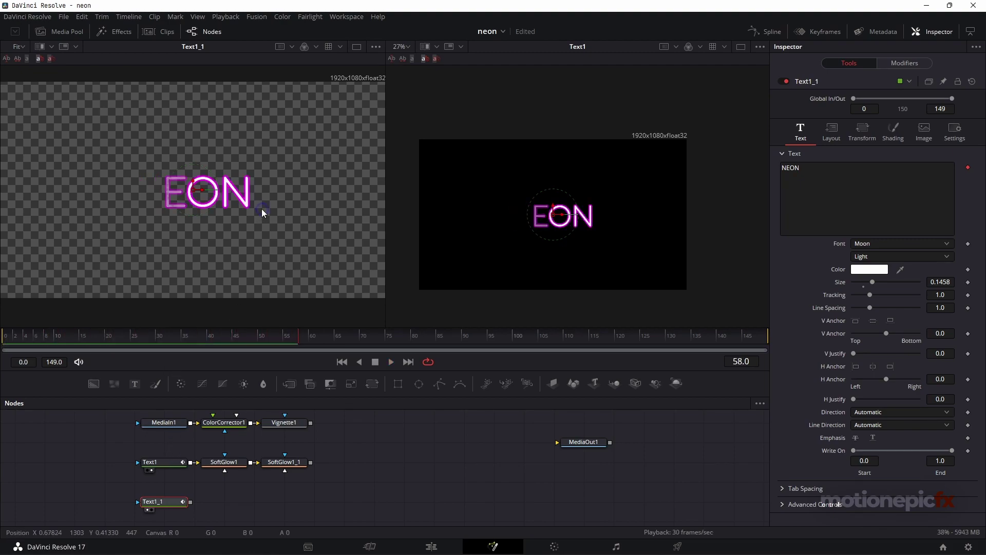
right_click(261, 208)
mouse_move(353, 247)
click(384, 246)
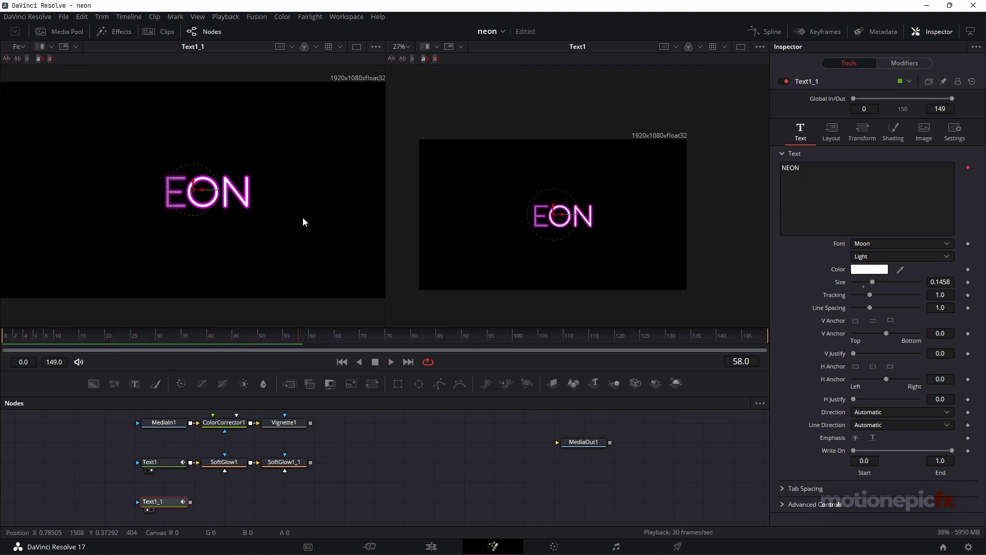
scroll(303, 217, down, 1)
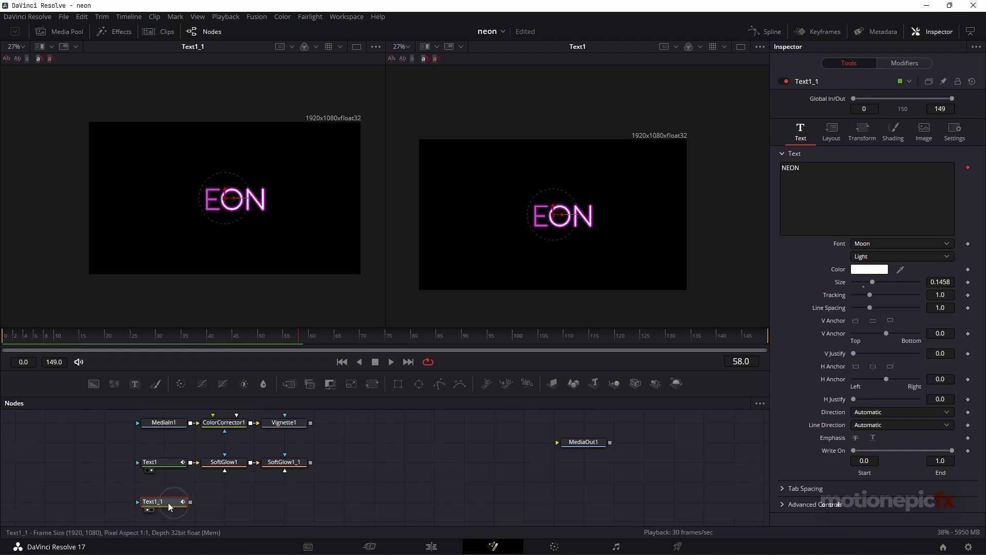
- Remove the Follower1_1 modifier from the duplicated text and play both versions from frame 0 to compare them
right_click(821, 176)
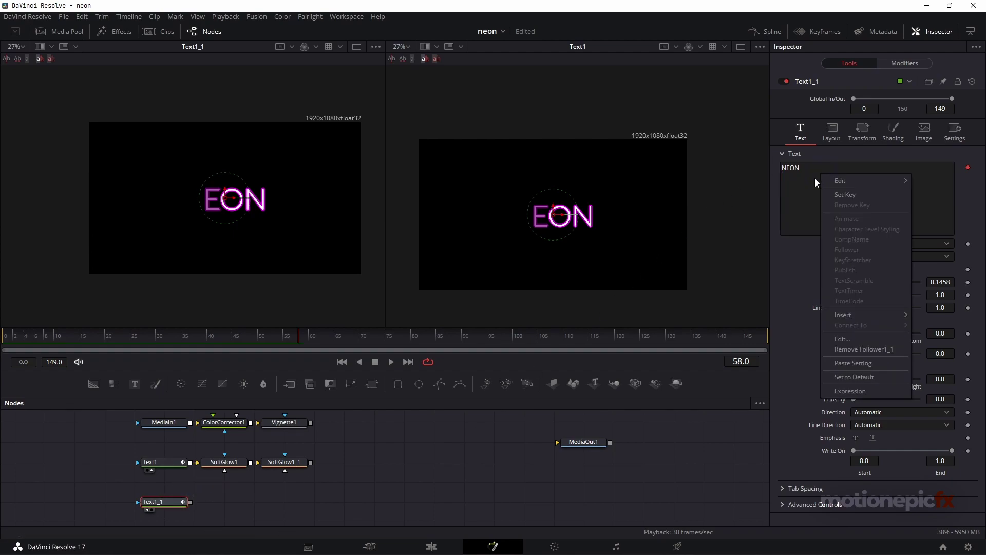
click(851, 350)
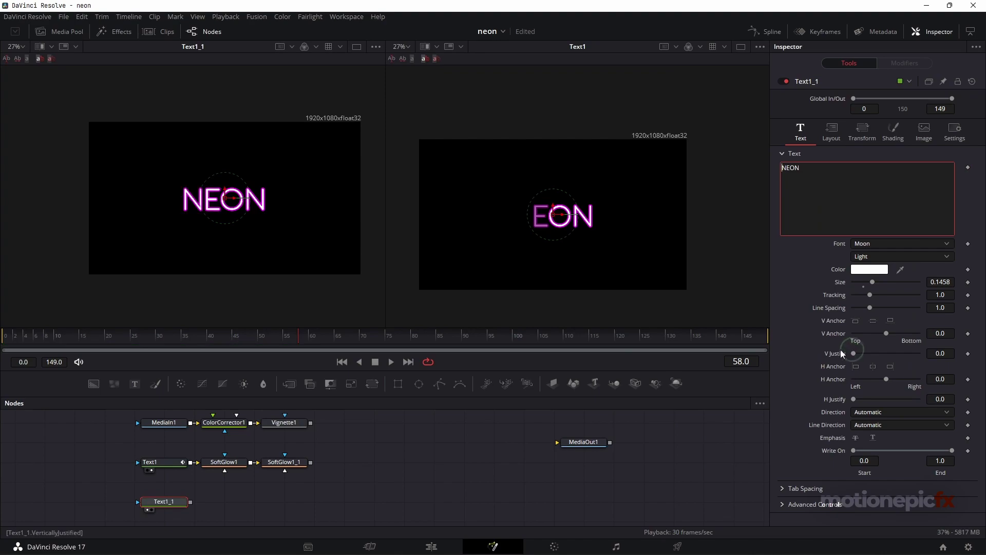
drag(93, 331, 3, 348)
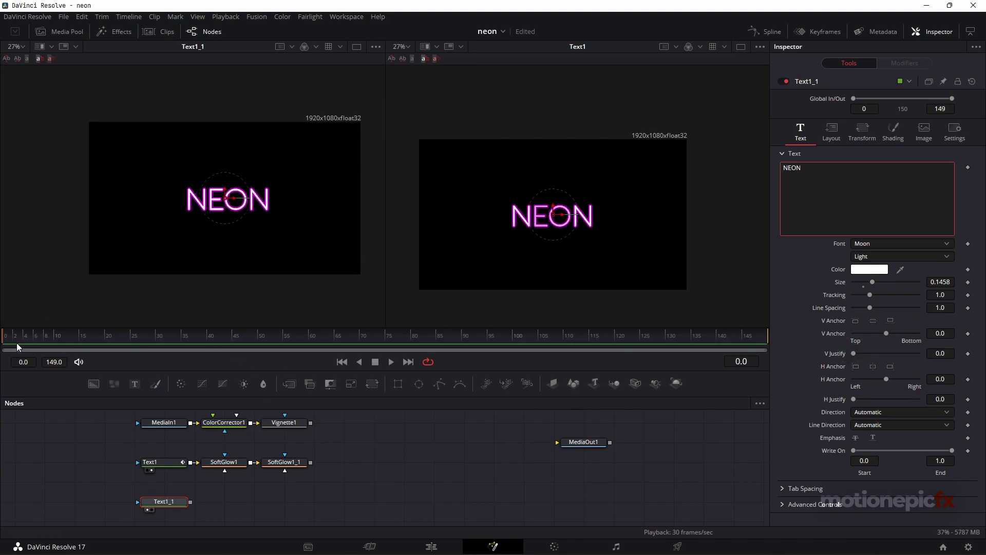
key(space)
- Add a Color Corrector node after Text1_1 and show its output in the viewer used for the duplicate
click(168, 505)
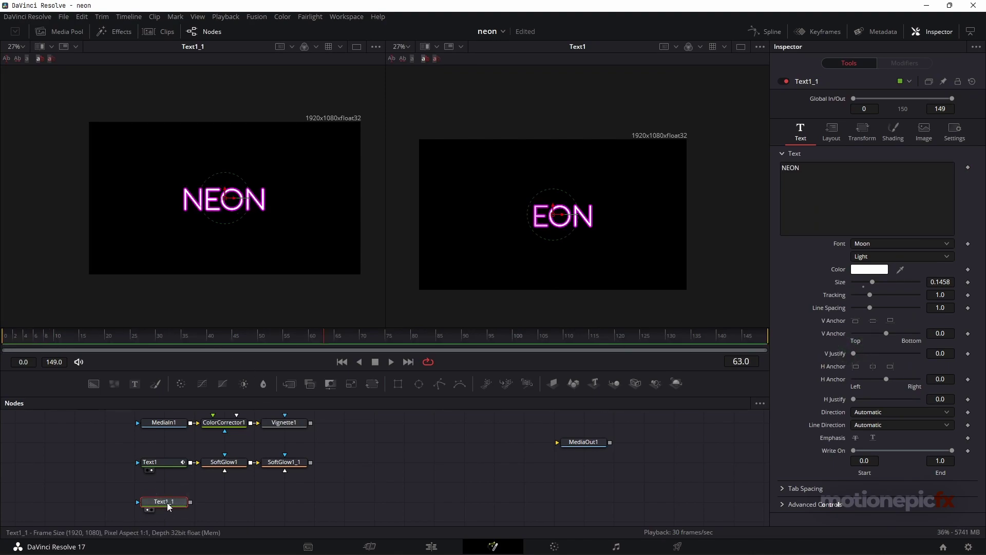
key(shift+space)
text(so)
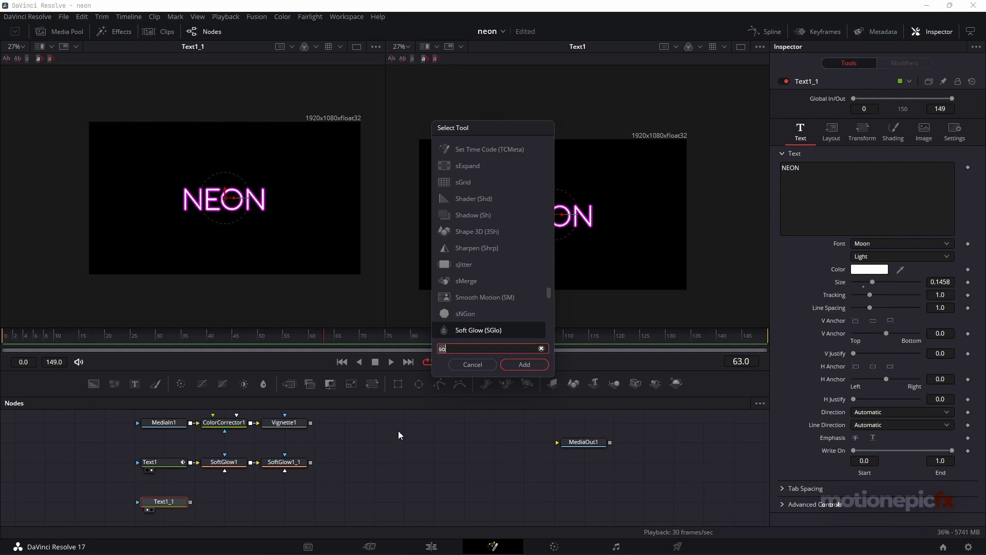
key(BackSpace)
key(BackSpace)
text(cc)
click(529, 365)
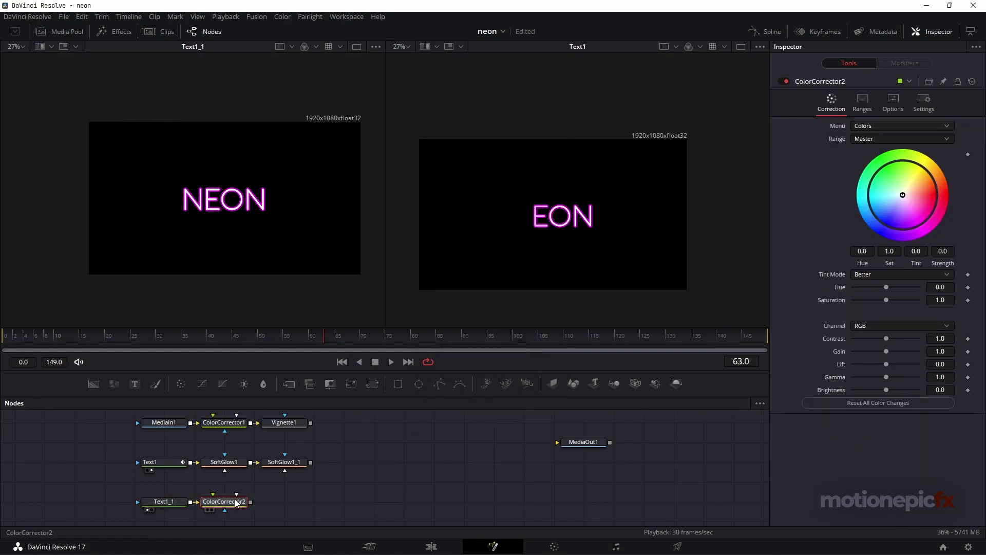
key(1)
- Desaturate the duplicated text to 0.0 and lower its gain to 0.44 in the Color Corrector
drag(887, 300, 740, 302)
drag(884, 353, 867, 348)
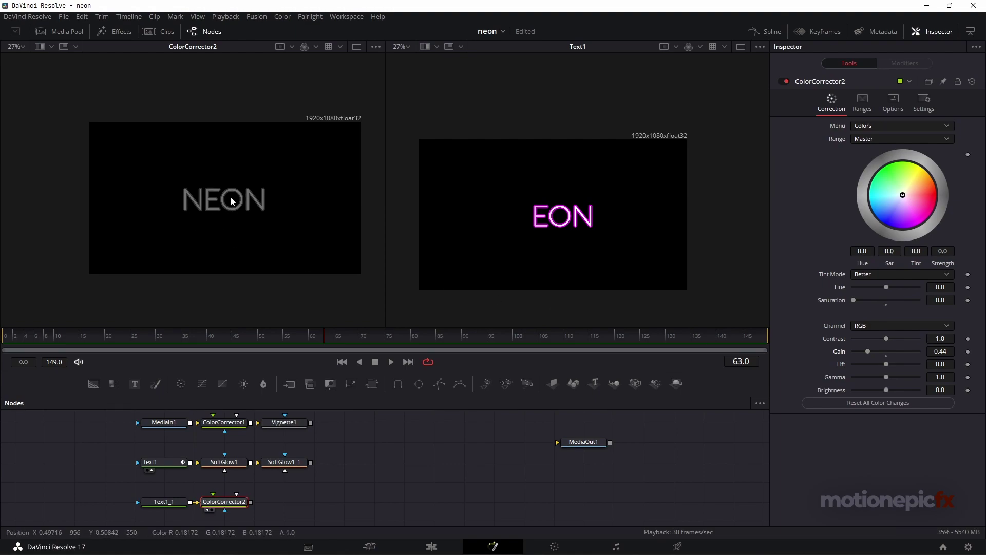
scroll(217, 199, up, 3)
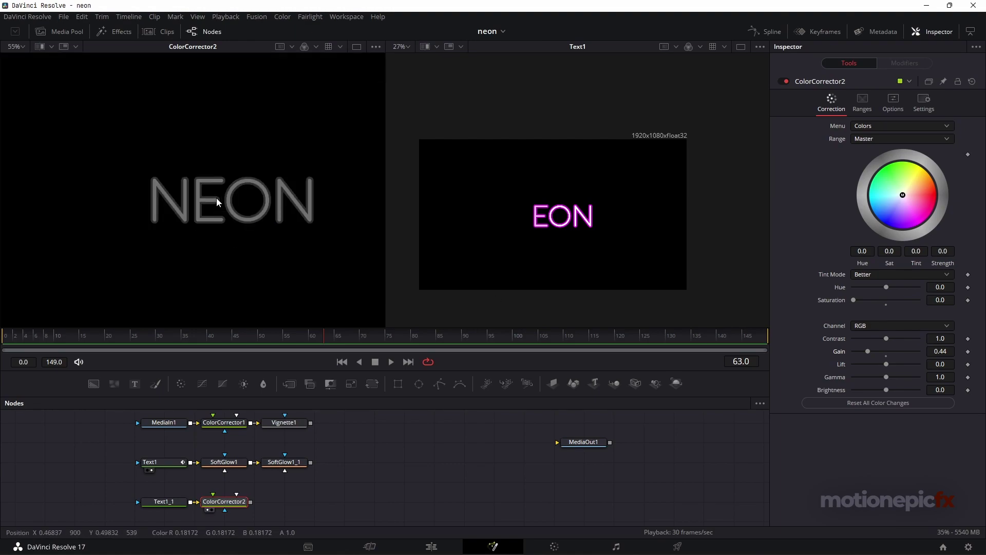
click(359, 473)
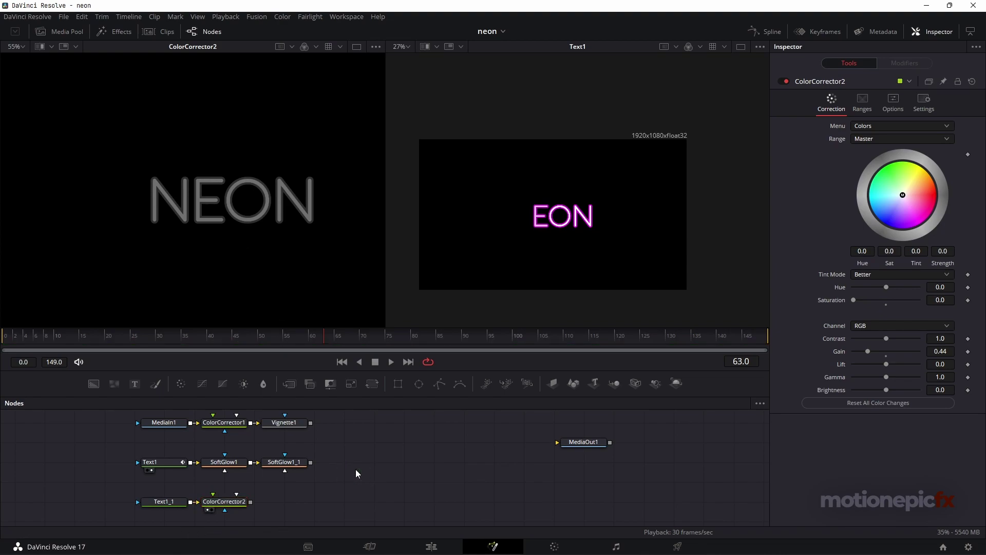
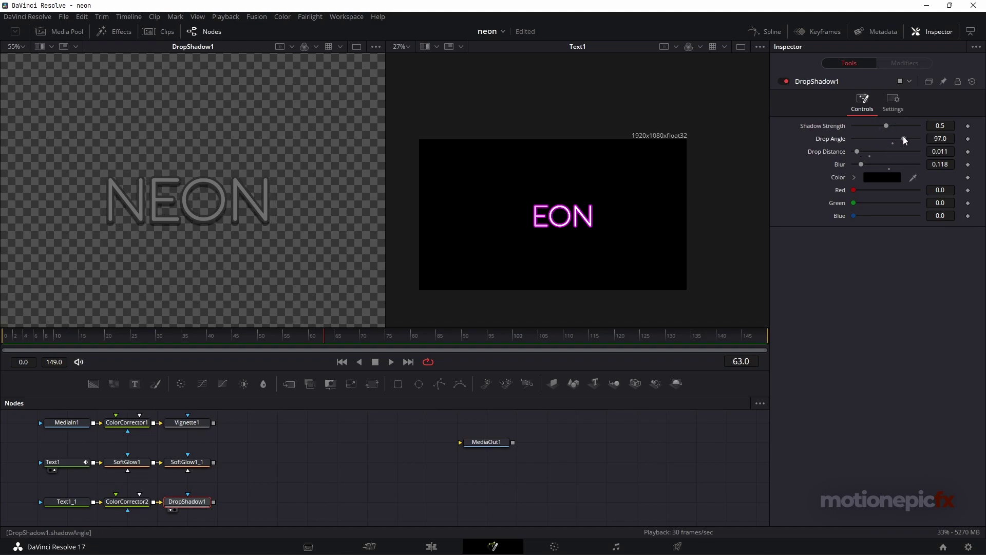
- Set the drop shadow's strength to 1.0, blur to 0.323 and drop distance to 0.0099
drag(887, 126, 901, 126)
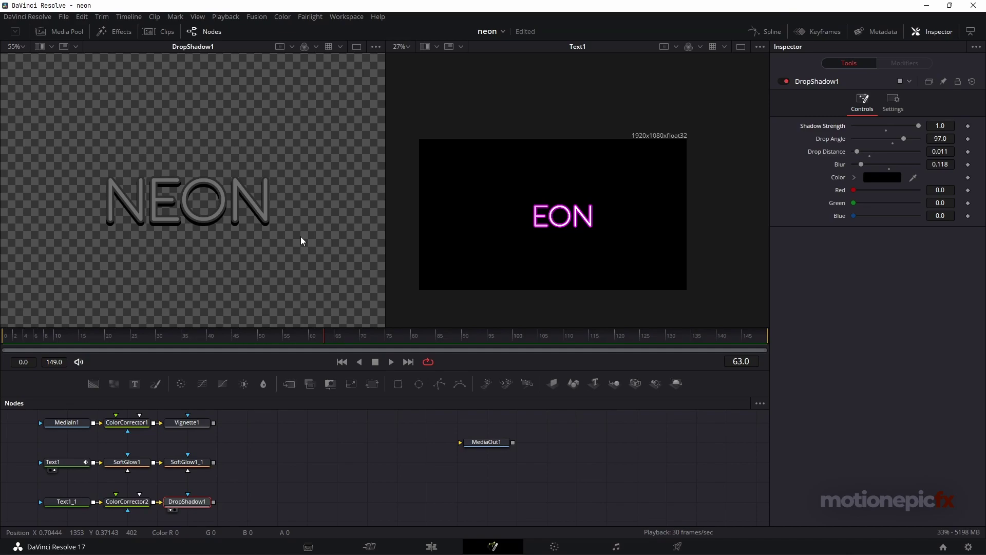
scroll(174, 212, up, 2)
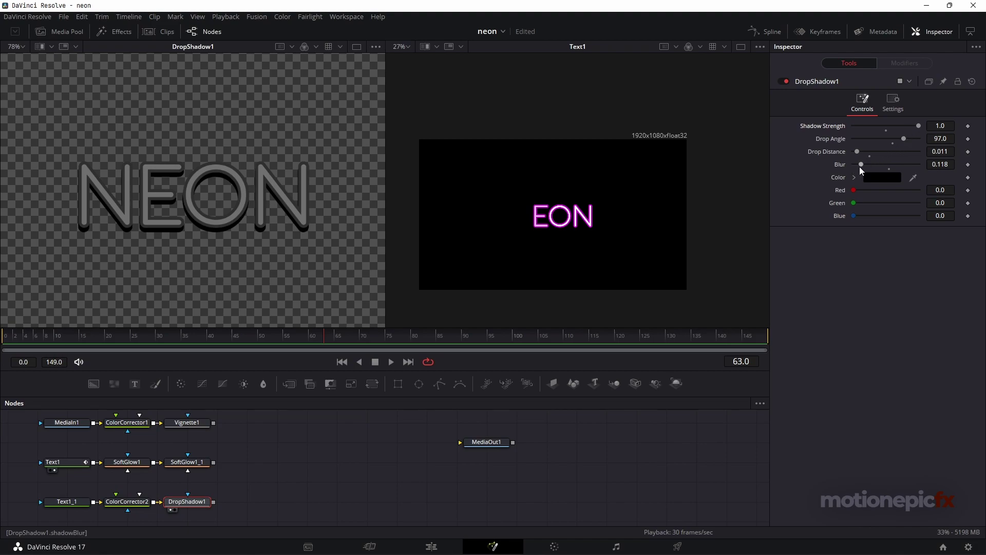
drag(861, 166, 874, 167)
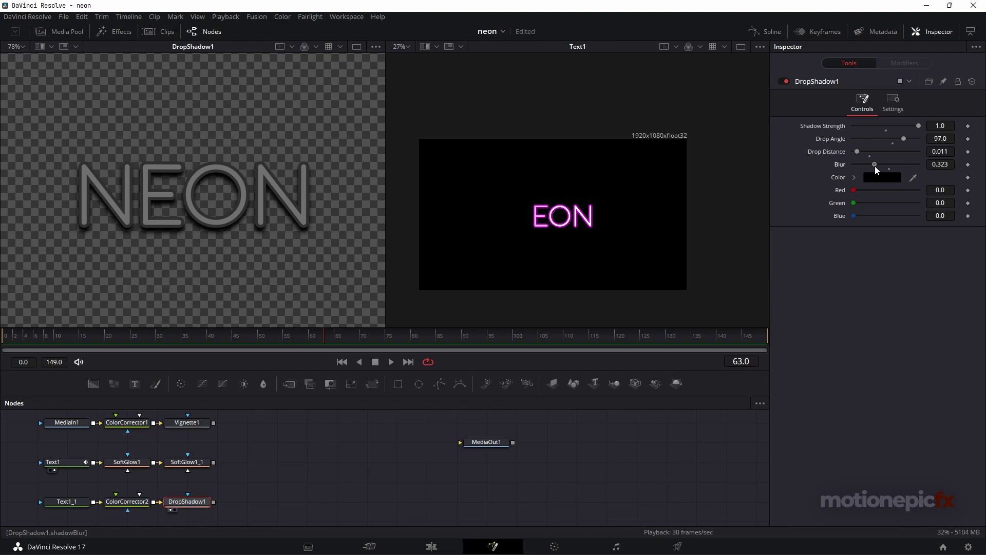
click(940, 151)
text(0.01010.0094)
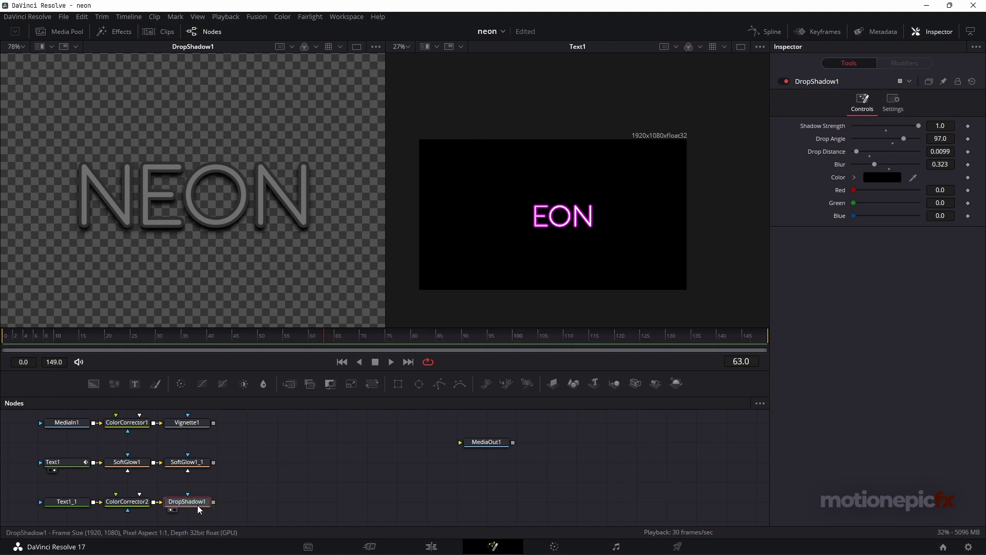
- Duplicate the drop shadow after itself, view the copy, and set its strength to 0.732, blur to 0.417 and distance to 0.0173
key(ctrl+v)
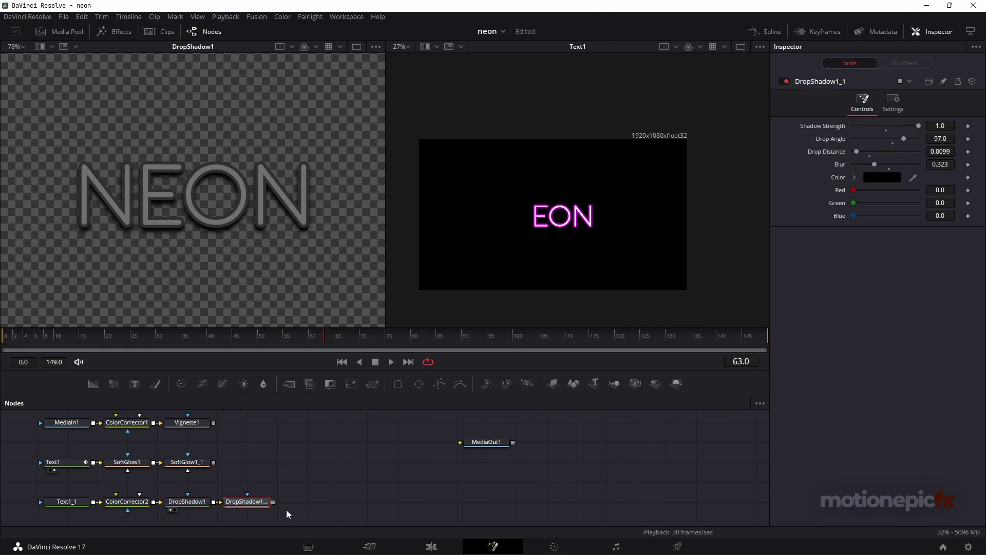
key(1)
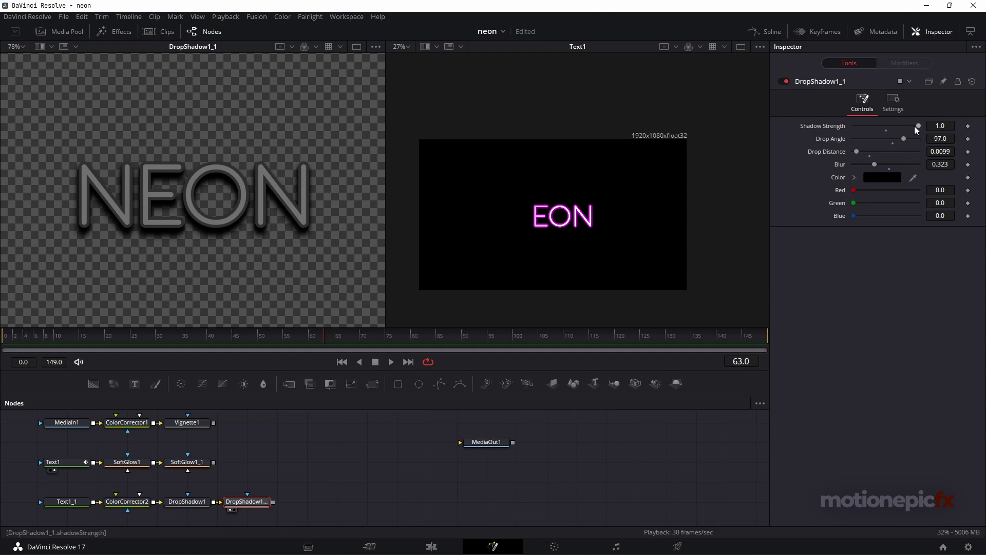
drag(916, 128, 898, 128)
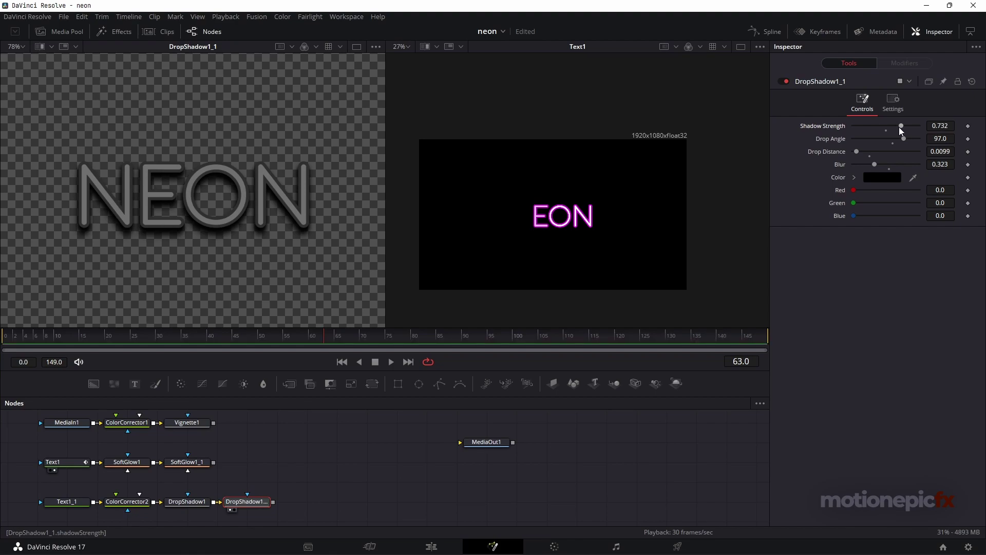
drag(873, 164, 859, 153)
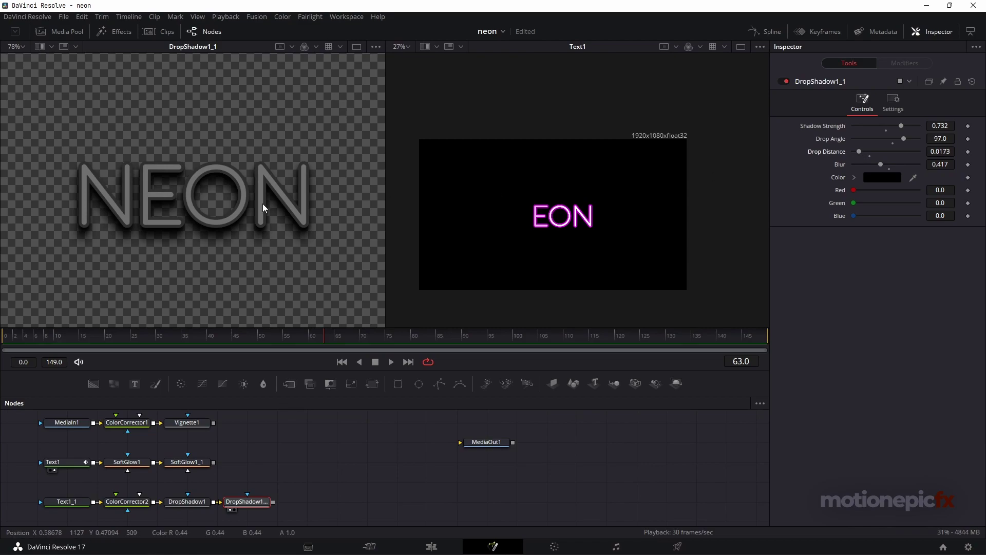
- Shift the whole Text1_1 node chain so its last drop shadow lines up under the second Soft Glow node
key(ctrl+f)
drag(72, 500, 278, 499)
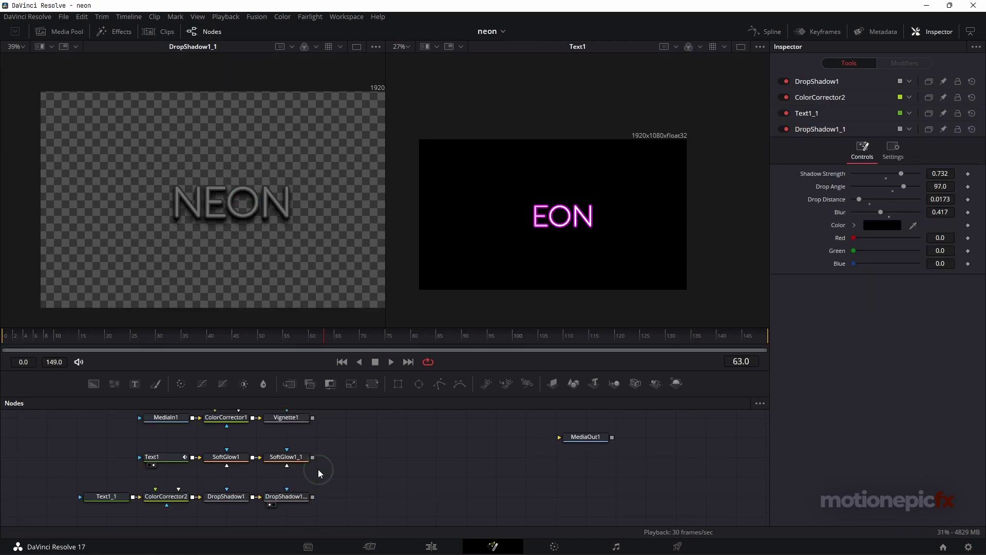
click(335, 467)
scroll(335, 467, down, 2)
drag(339, 461, 329, 466)
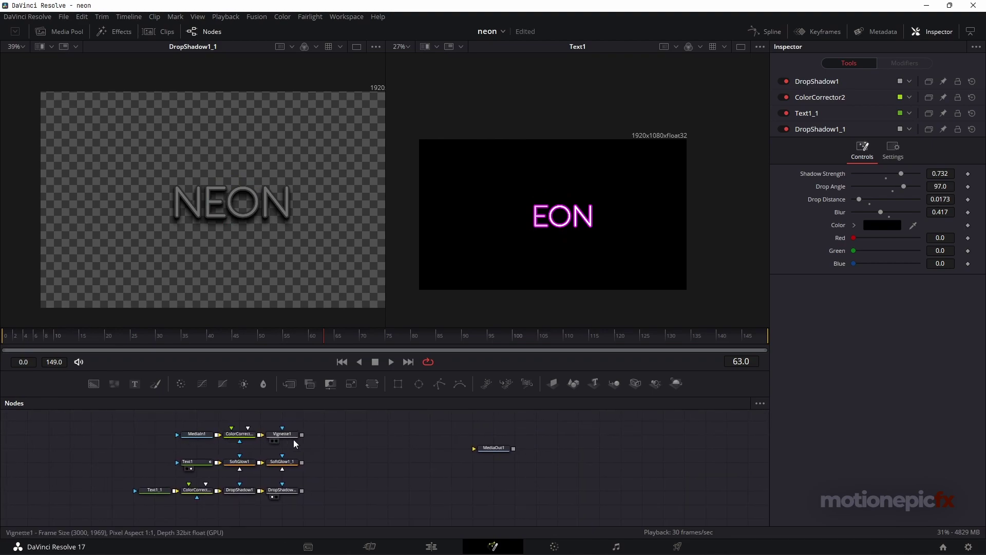
- Merge the Vignette1 output with the second Soft Glow output and show the merge in a single viewer
drag(302, 434, 303, 463)
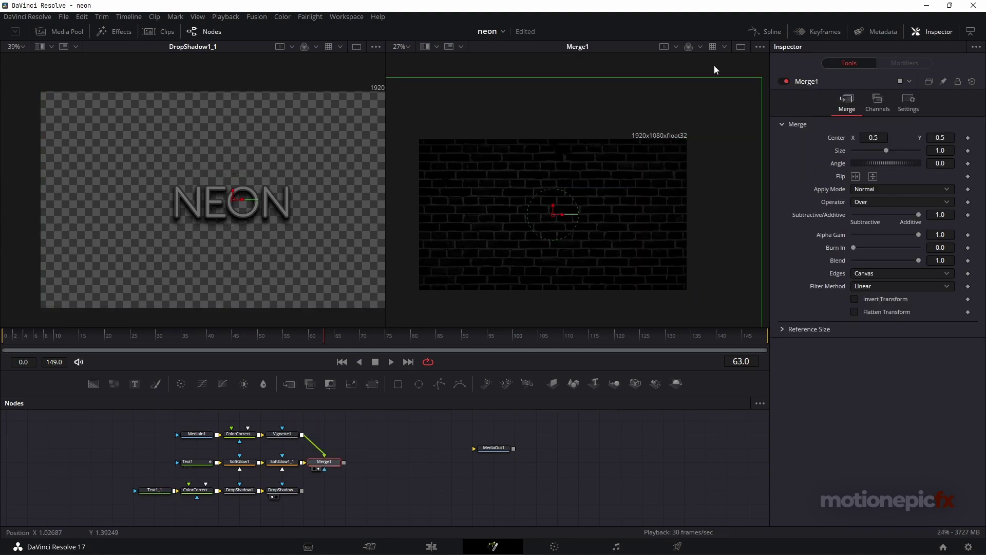
click(740, 46)
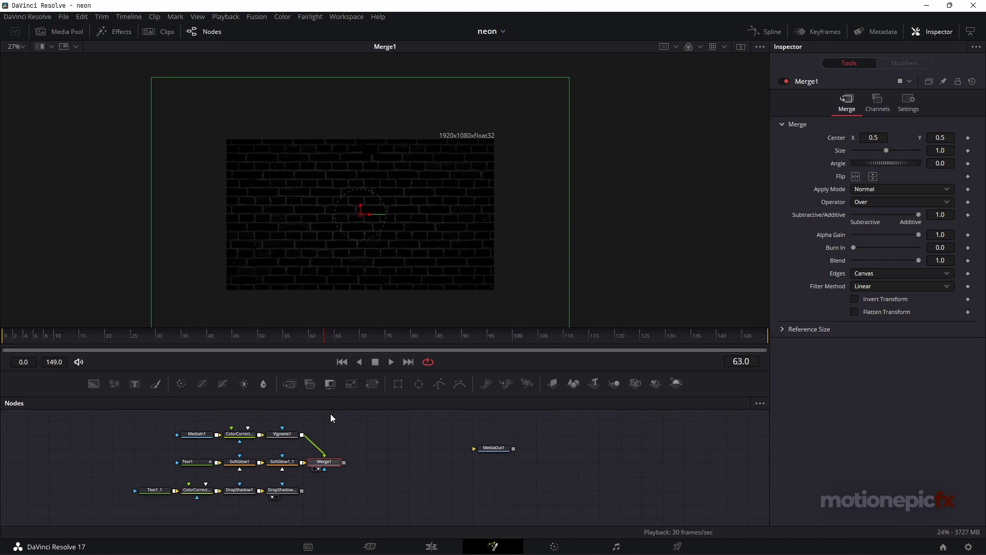
- Swap the inputs of Merge1 so the glowing text is composited over the brick wall
right_click(332, 462)
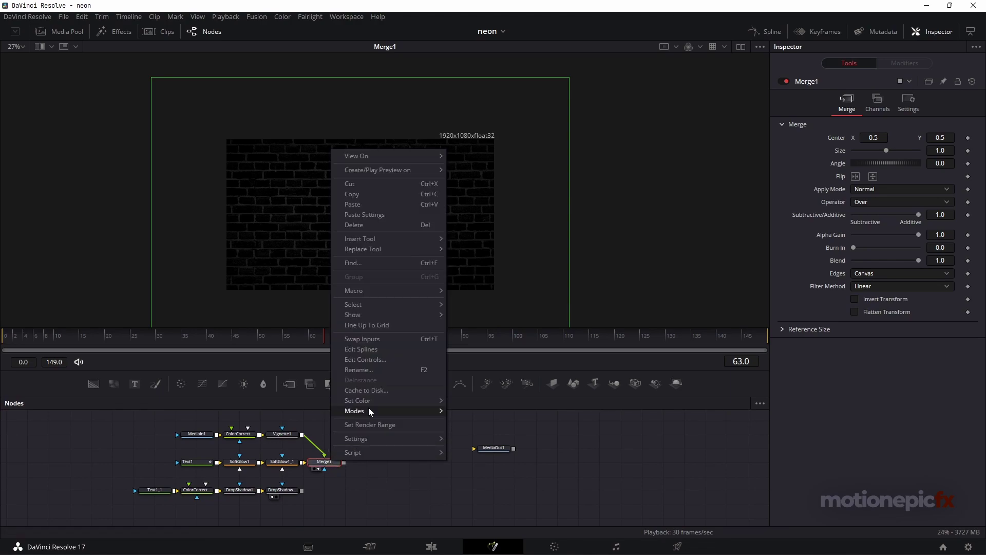
click(370, 341)
scroll(397, 242, down, 2)
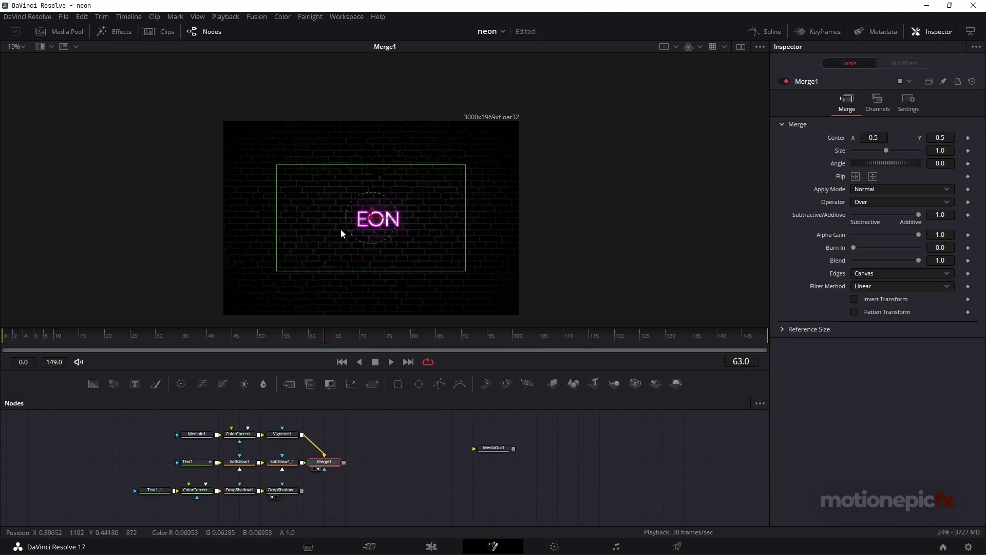
scroll(473, 123, up, 2)
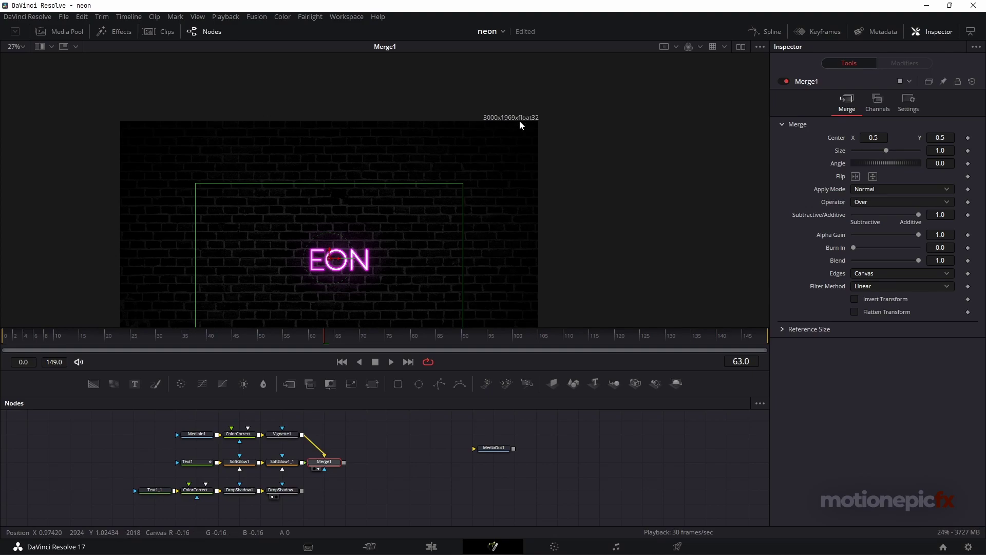
scroll(381, 191, down, 2)
- Make room after MediaIn1 and insert a Resize node at 1920 x 1080 between it and the color corrector, then check the flicker
click(195, 435)
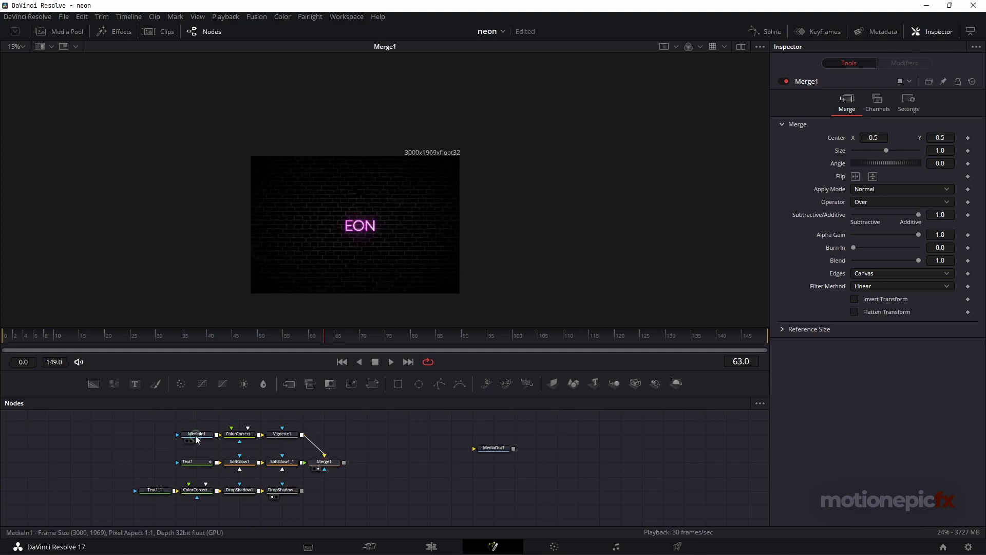
drag(196, 435, 153, 436)
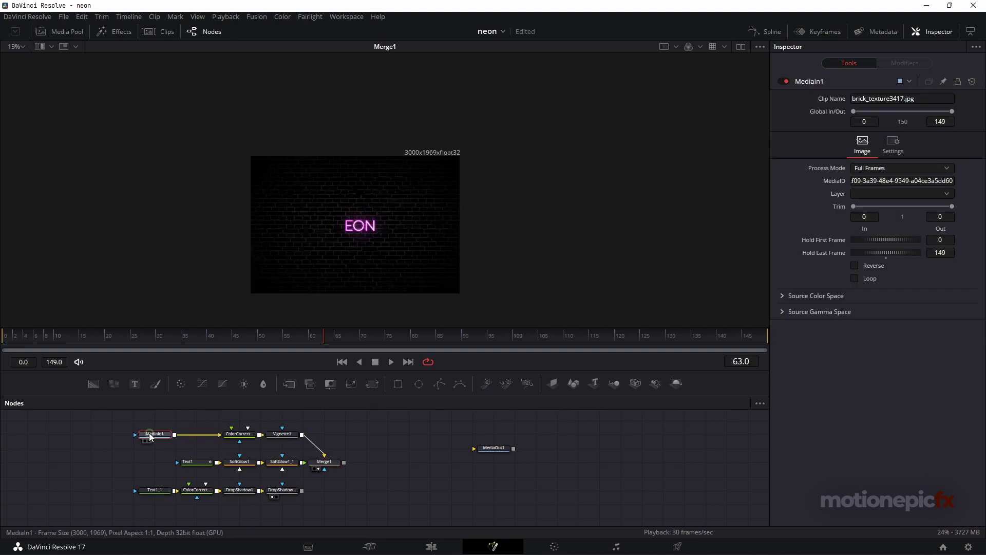
key(shift+space)
text(dro)
key(BackSpace)
key(BackSpace)
key(BackSpace)
text(res)
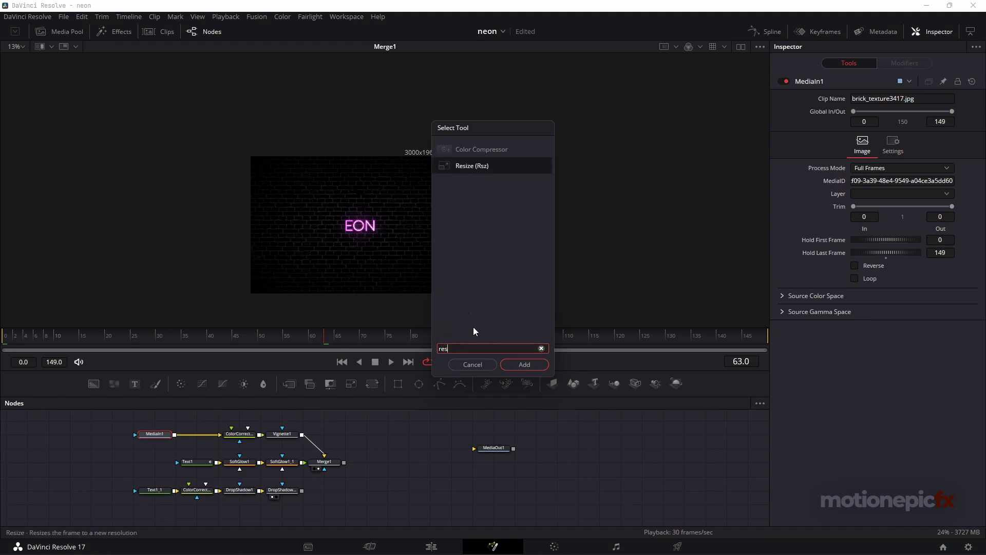
click(522, 364)
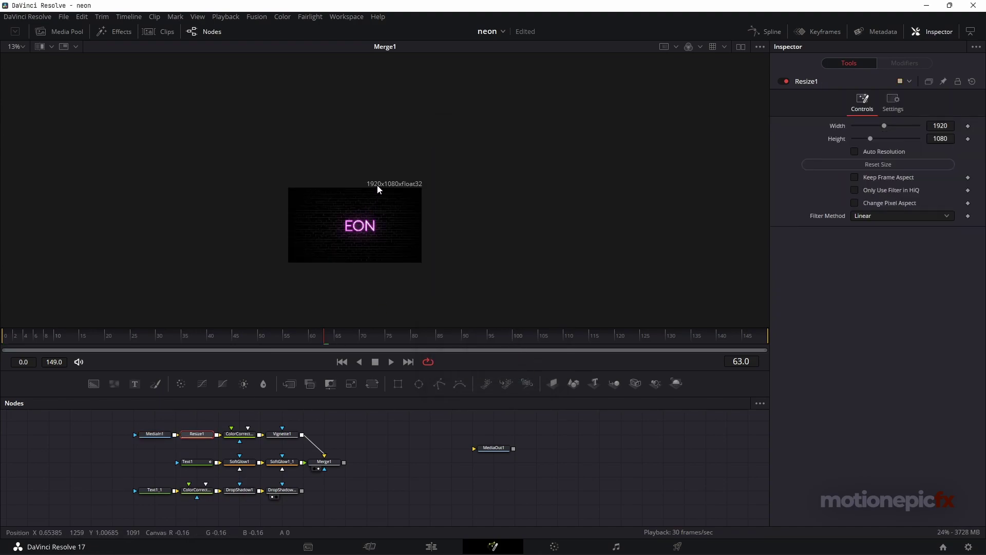
drag(377, 184, 390, 144)
click(385, 438)
click(324, 461)
drag(172, 339, 296, 333)
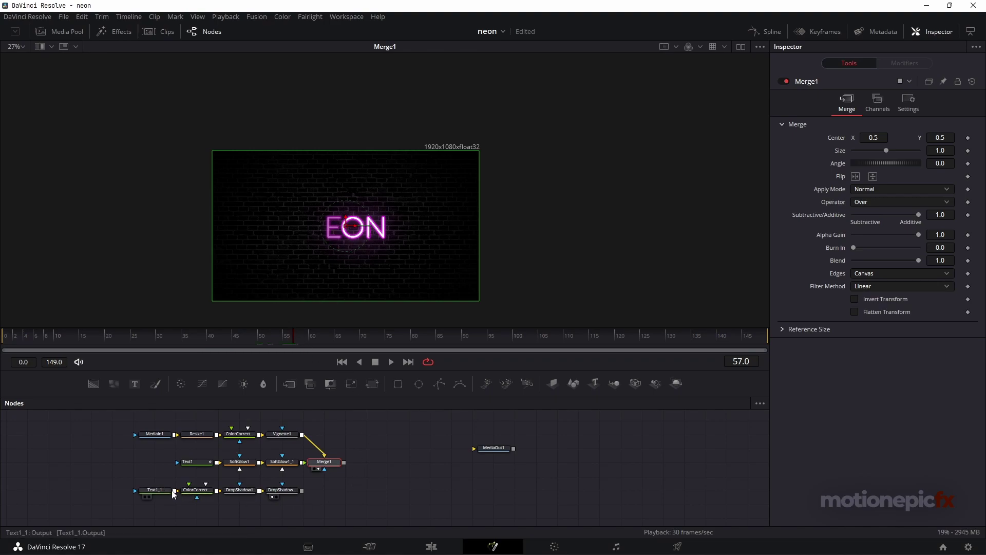
- Merge the Merge1 output with the second drop shadow's output, view the new merge and scrub through the animation
drag(110, 486, 297, 499)
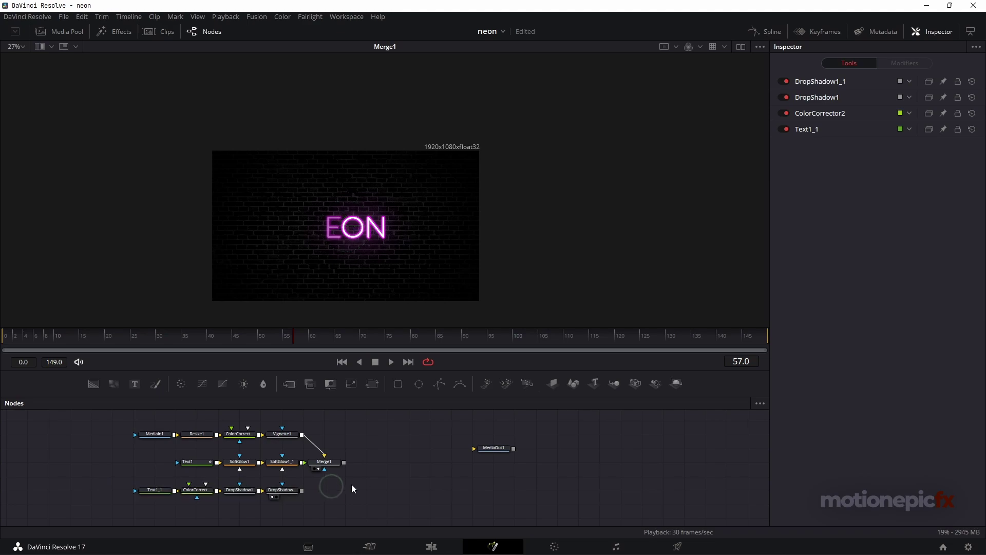
drag(343, 462, 302, 490)
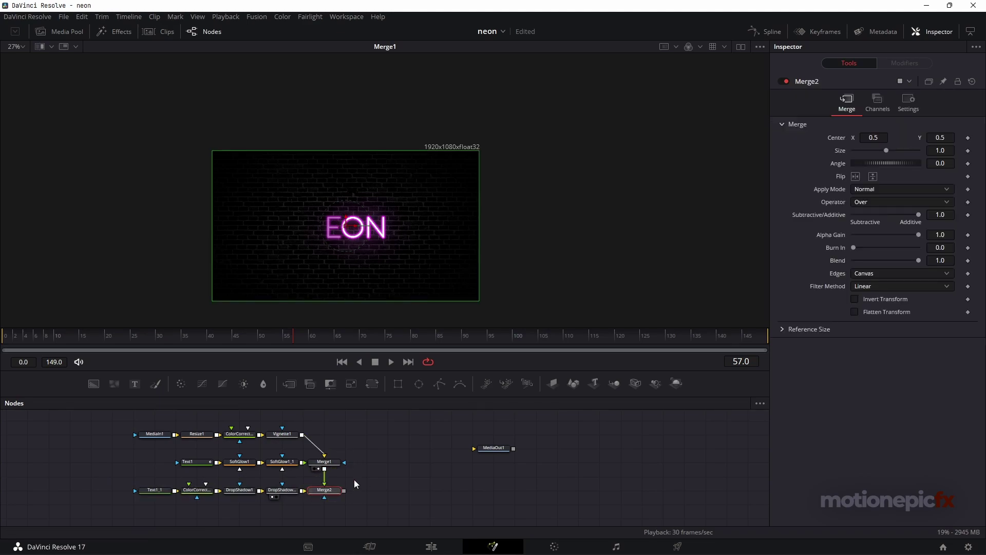
key(1)
drag(189, 338, 352, 335)
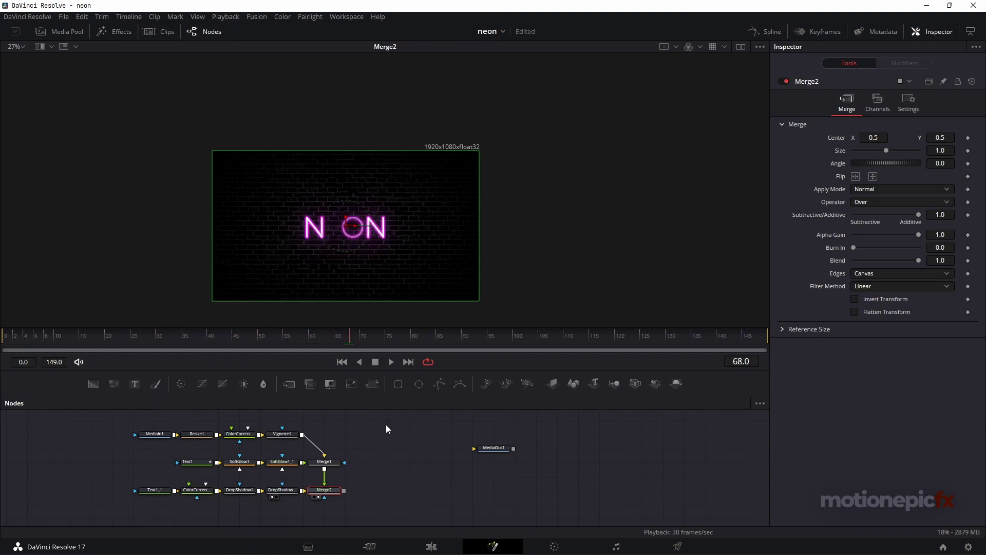
scroll(346, 214, up, 2)
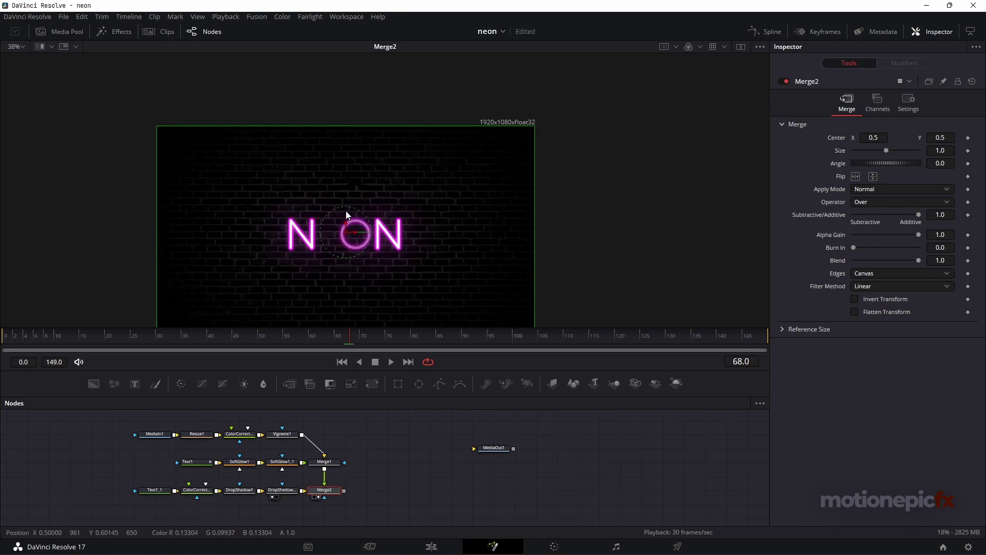
- Swap the inputs of Merge2 to try the gray text over the Merge1 composite, and check it along the timeline
right_click(328, 491)
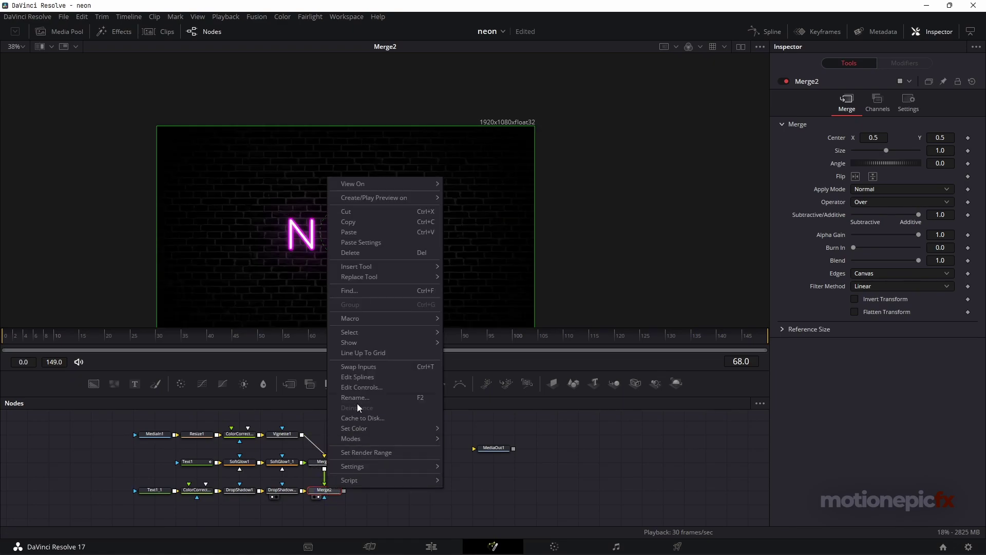
click(360, 367)
drag(183, 337, 296, 338)
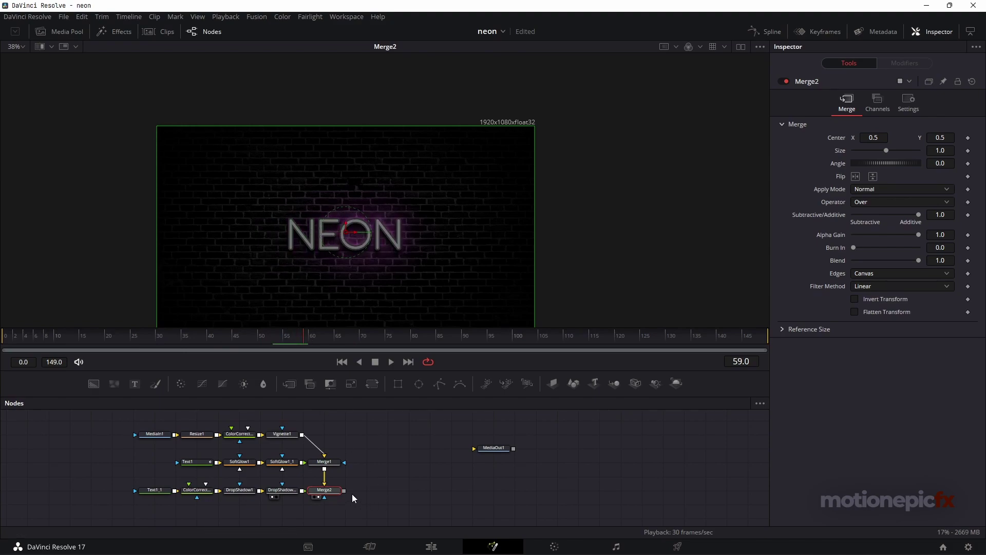
click(334, 479)
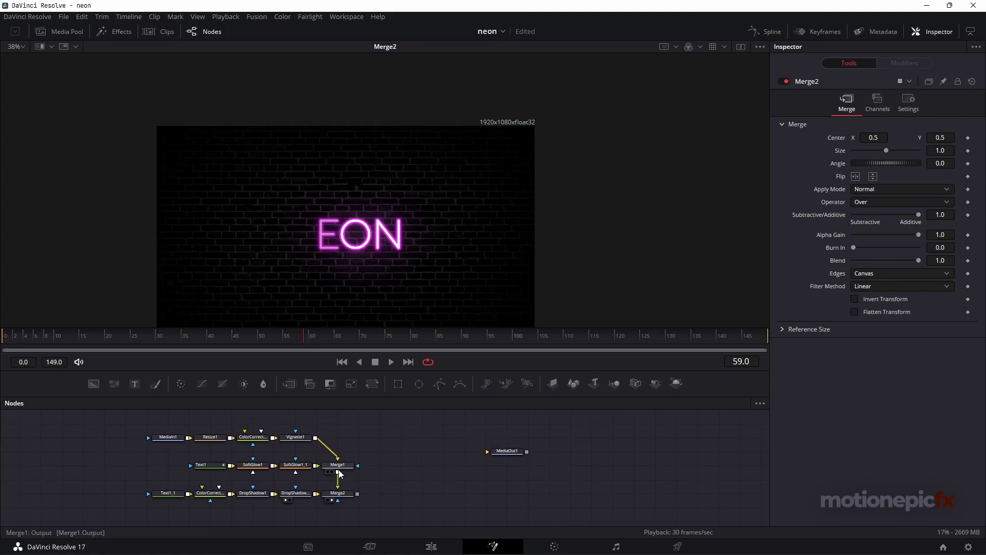
- Cut the MediaIn1, Resize1, ColorCorrector1 and Vignette1 chain and paste it lined up below the Text1_1 chain
drag(125, 422, 305, 450)
key(Delete)
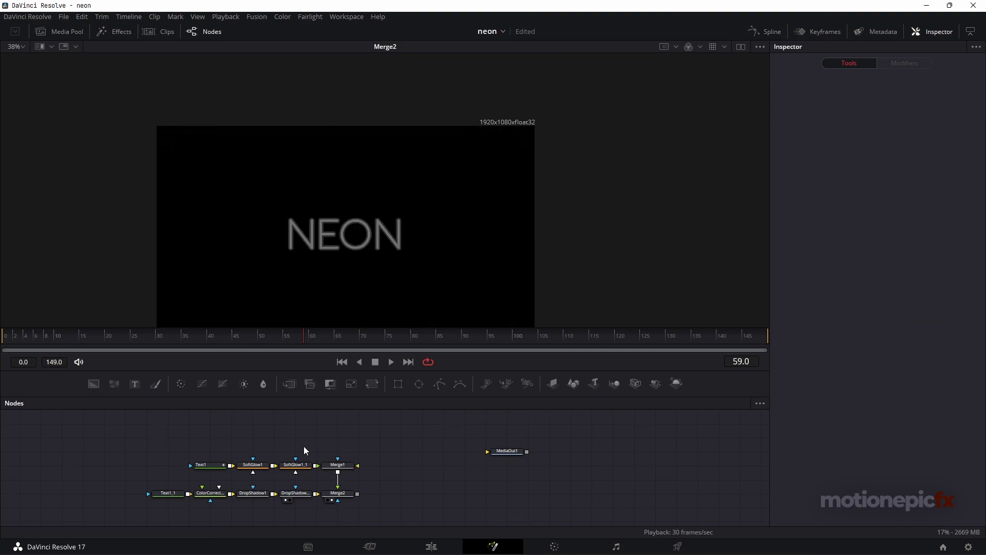
scroll(243, 497, down, 2)
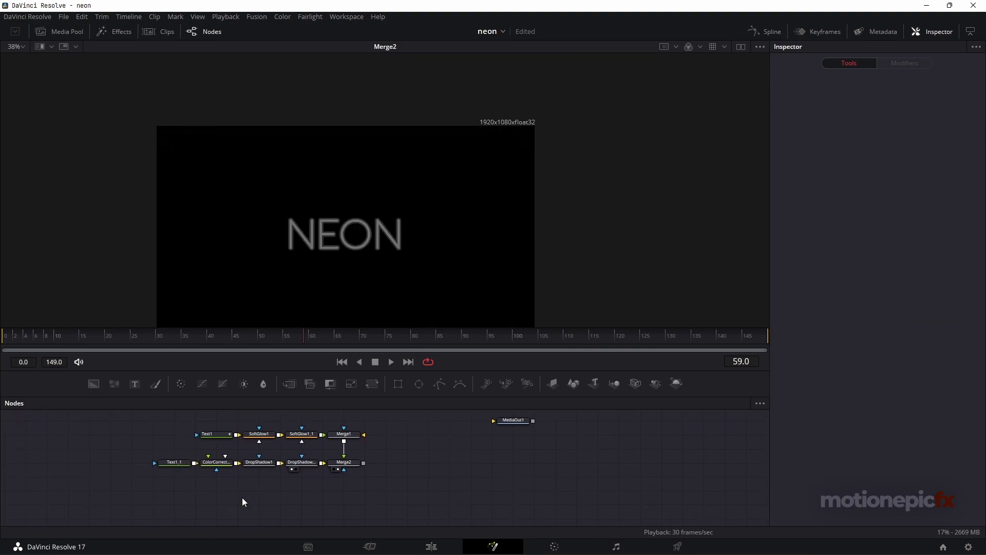
key(ctrl+v)
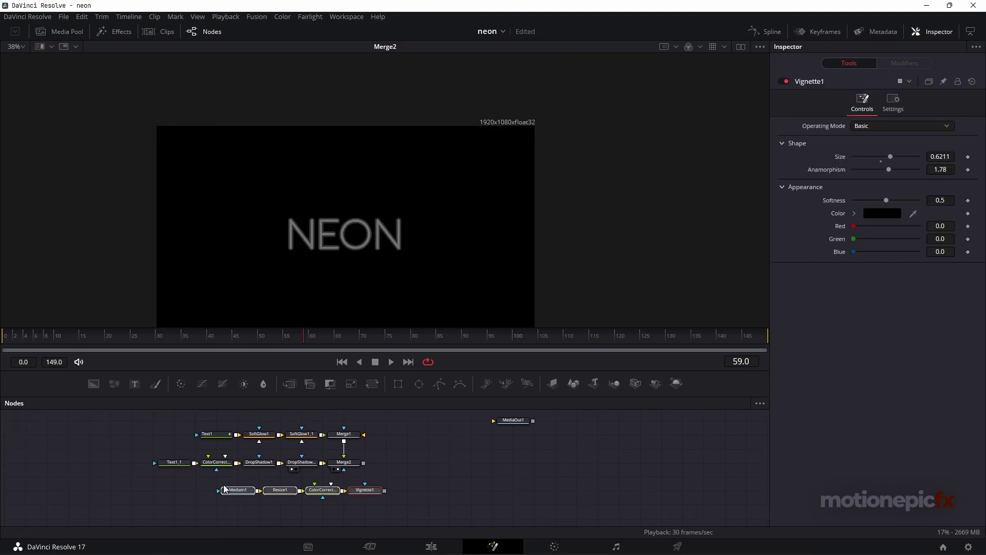
drag(366, 490, 308, 499)
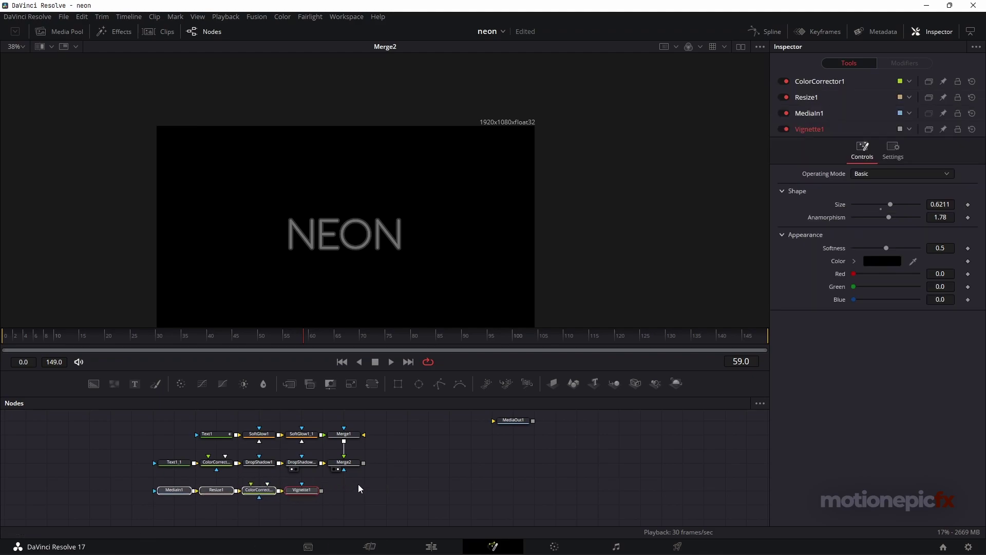
- Delete Merge2, feed the second drop shadow into Merge1 as background under the glowing text, and preview Merge1
click(344, 462)
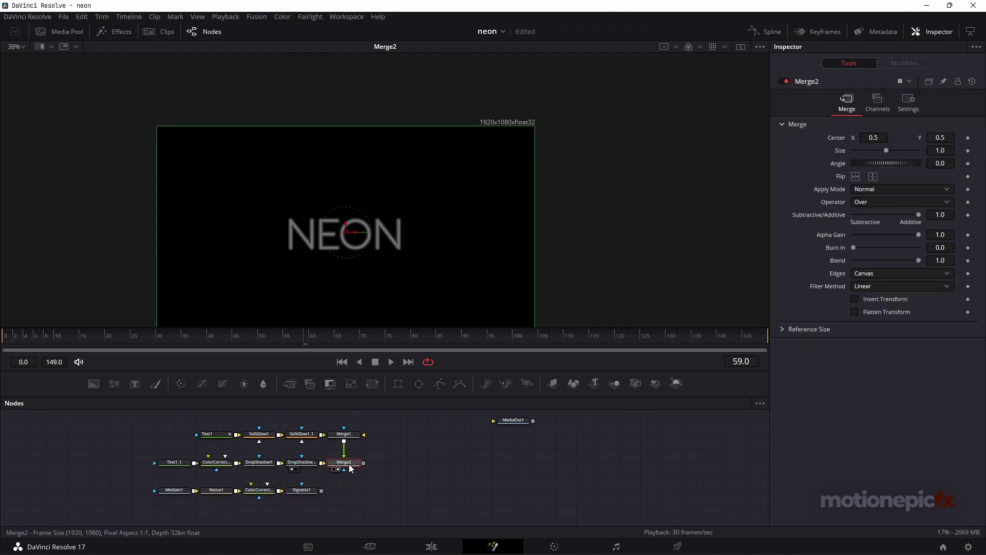
key(Delete)
drag(348, 434, 368, 458)
key(1)
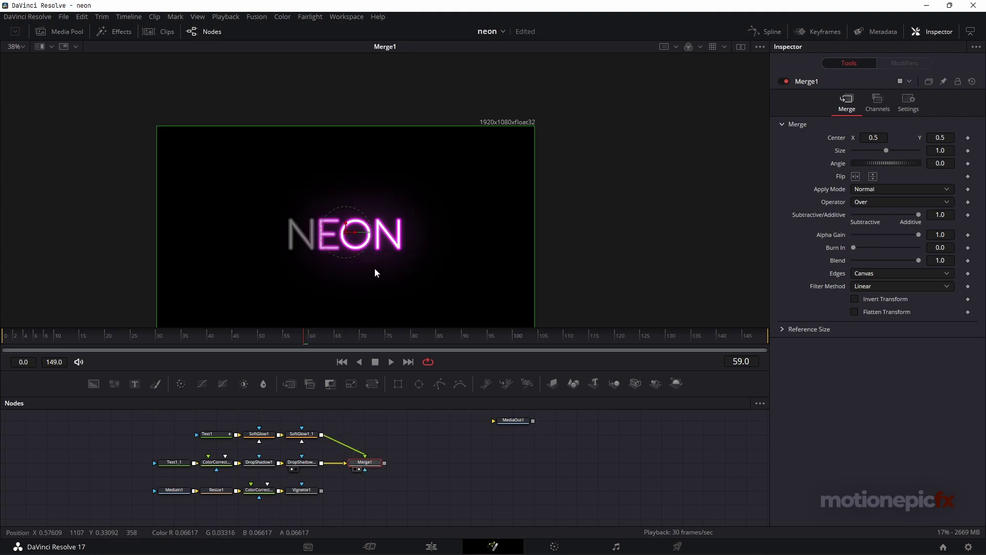
drag(221, 334, 251, 325)
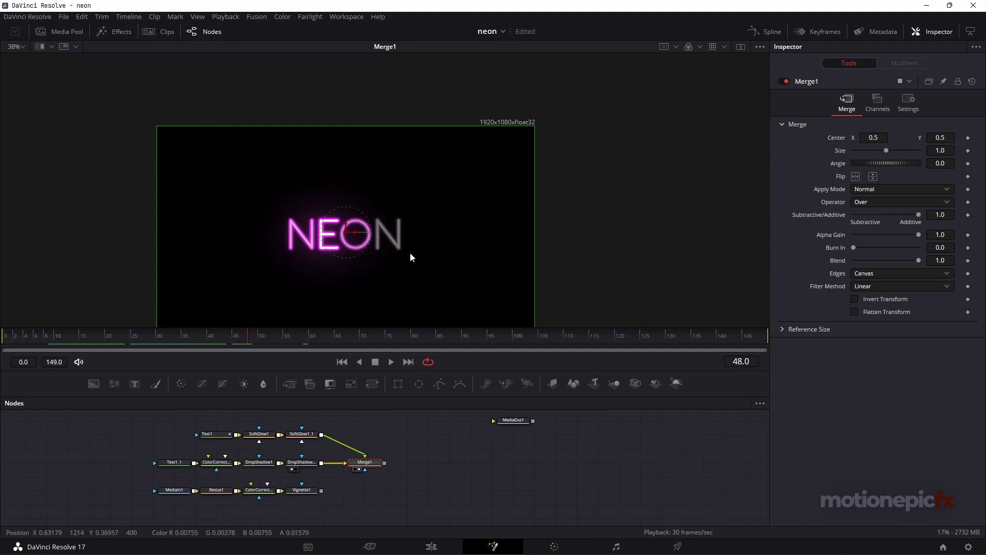
click(267, 333)
- Merge the Vignette1 output with the Merge1 output and show the new merge in the viewer
scroll(436, 436, down, 2)
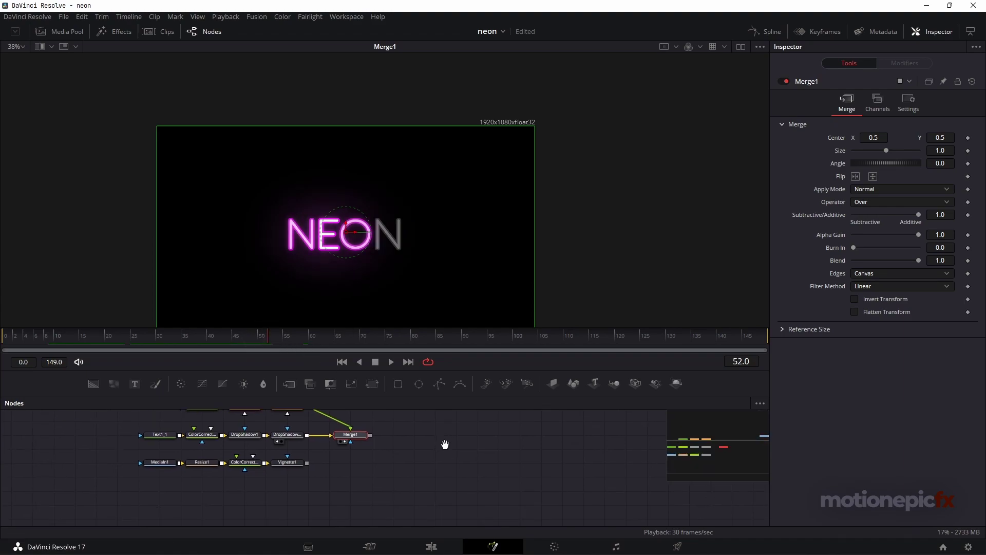
drag(307, 463, 370, 435)
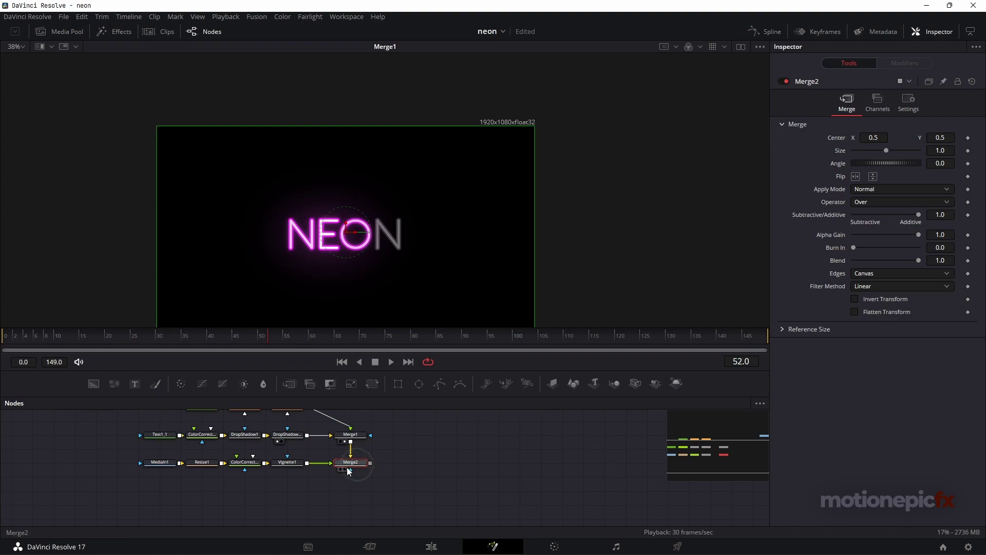
click(342, 469)
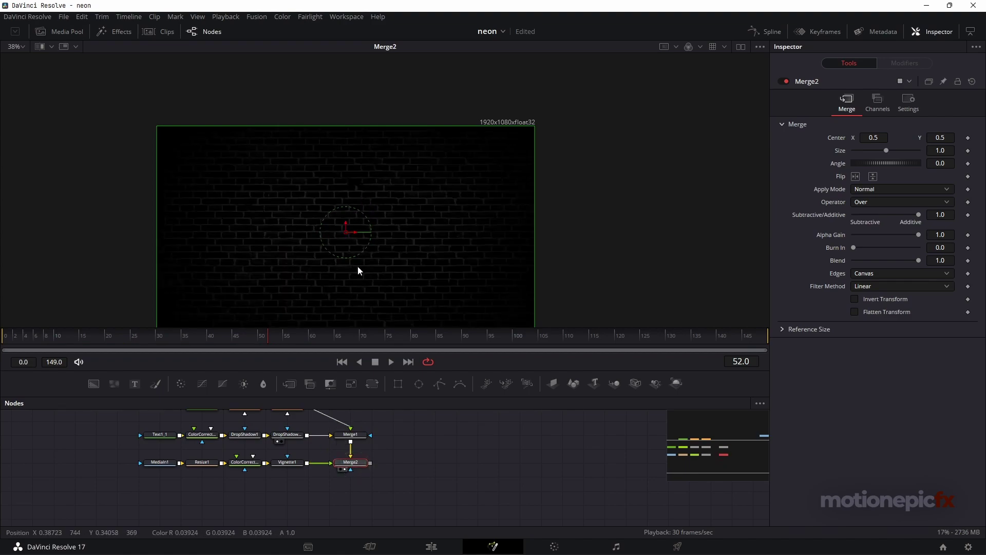
- Swap the inputs of Merge2 so the combined neon and gray text is composited over the brick wall
right_click(359, 466)
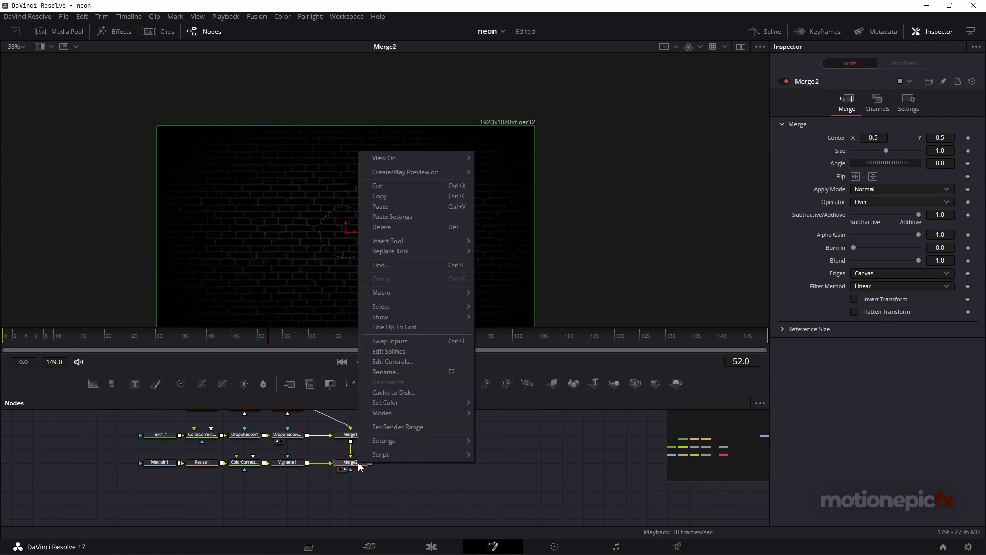
click(389, 353)
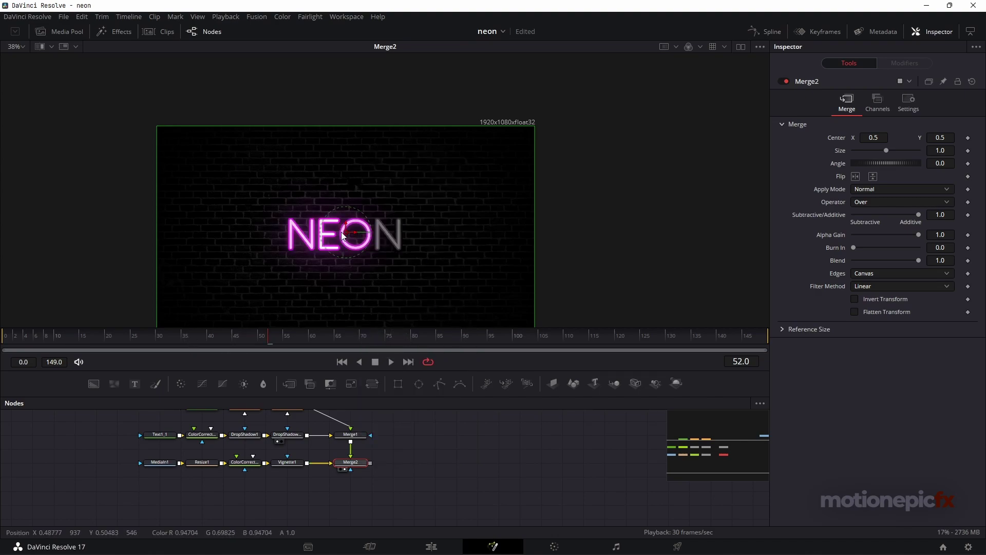
scroll(343, 235, up, 2)
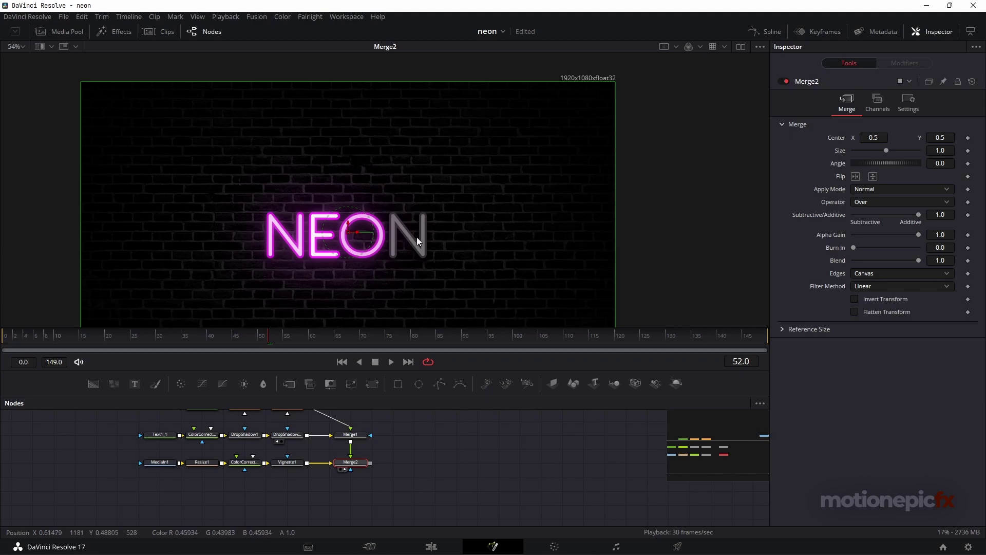
scroll(402, 233, down, 2)
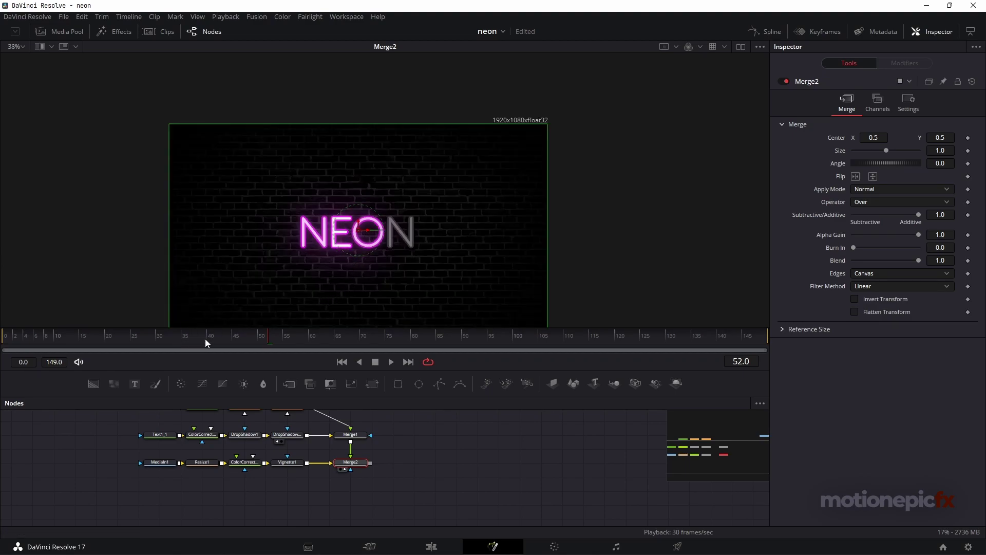
click(425, 456)
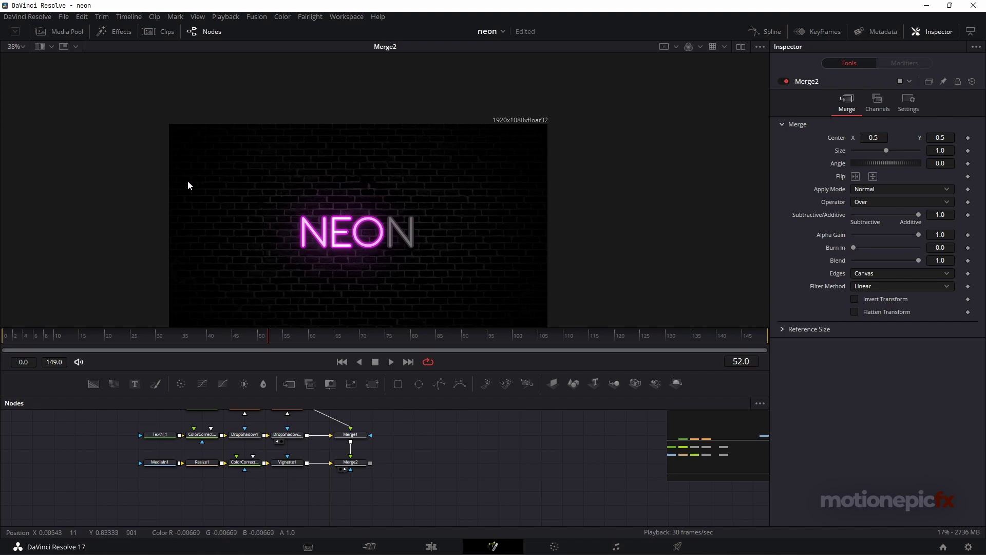
- Add a Background node below Vignette1, merge it with the Merge2 output and view the new merge
scroll(414, 458, down, 3)
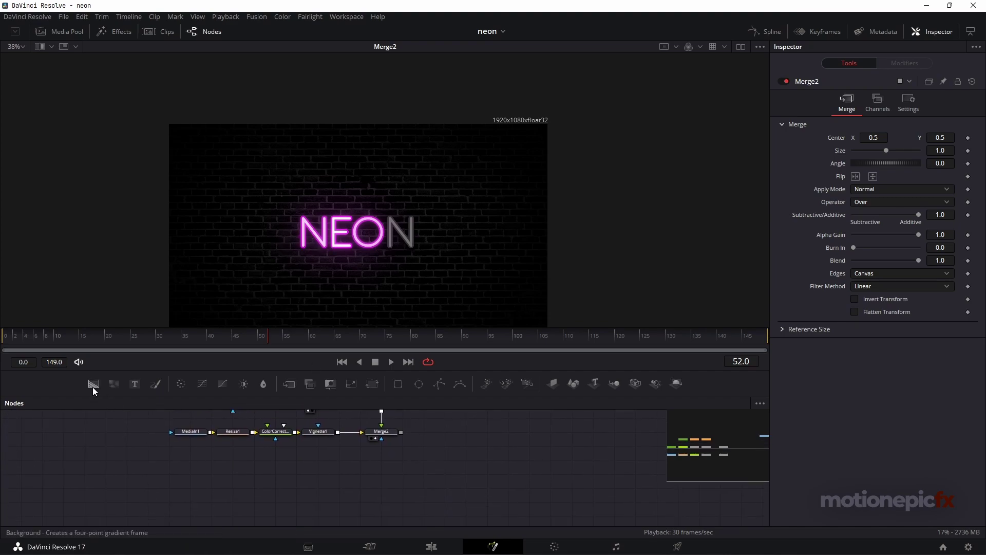
drag(93, 387, 202, 460)
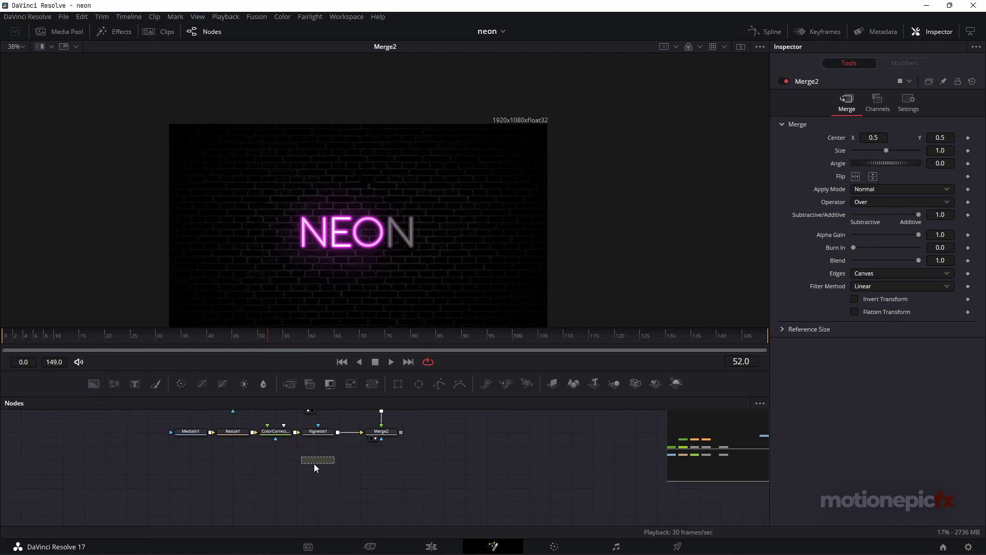
drag(315, 464, 316, 464)
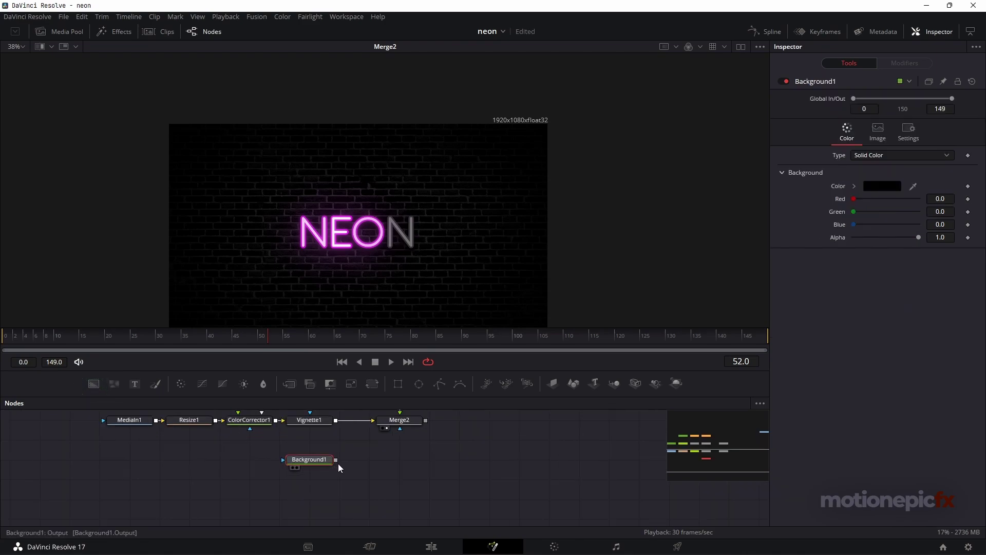
scroll(335, 473, up, 2)
drag(316, 474, 408, 433)
drag(393, 479, 364, 259)
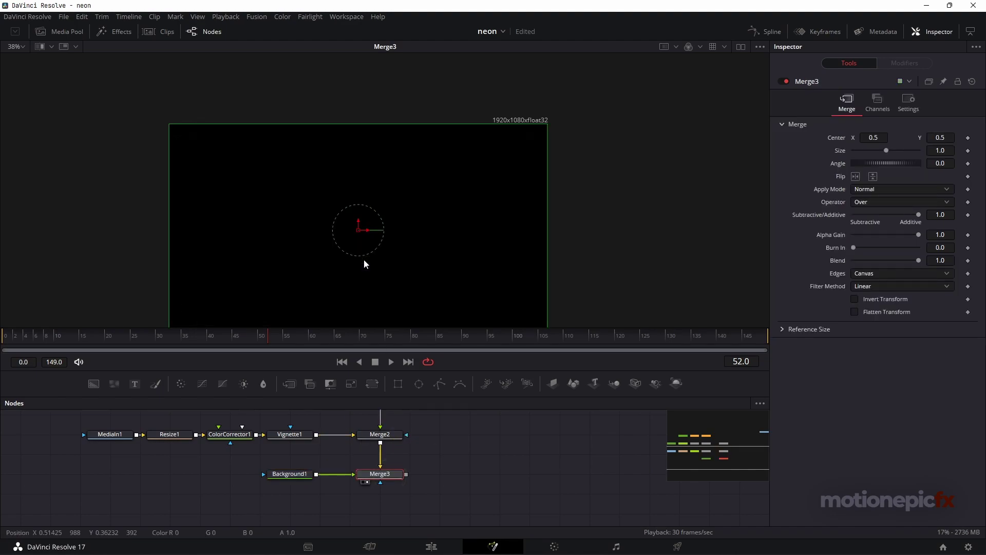
- Add a polygon mask to Background1 and begin its path from above the brick wall down to the first N
click(293, 474)
drag(440, 389, 263, 473)
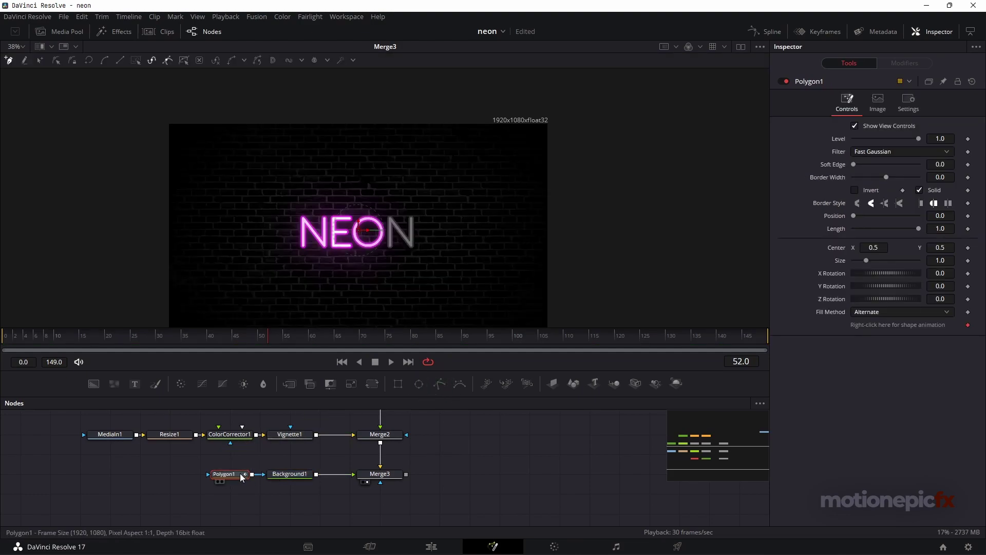
click(287, 116)
click(285, 232)
click(305, 222)
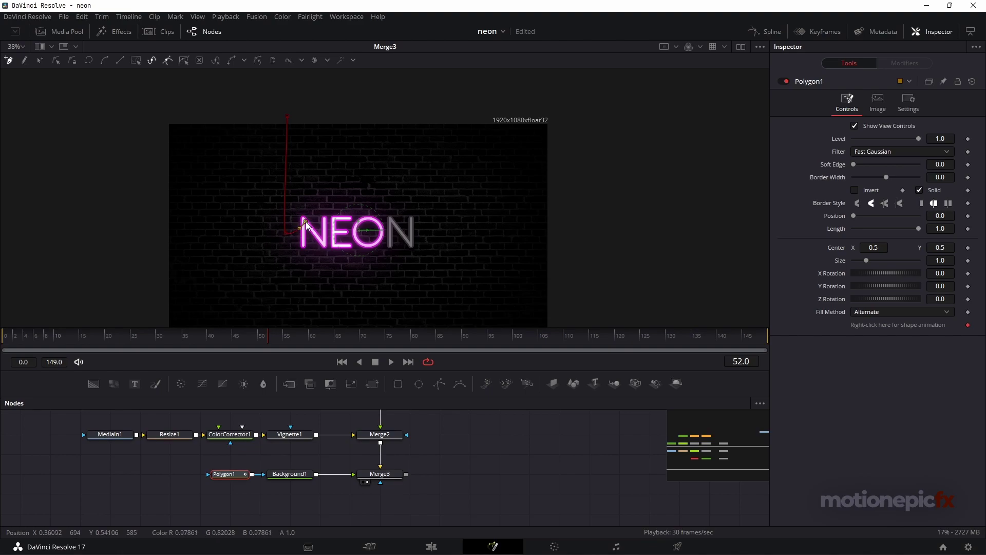
- Continue the open polygon path in a zigzag across the NEON letters, ending on the last N
scroll(316, 231, up, 5)
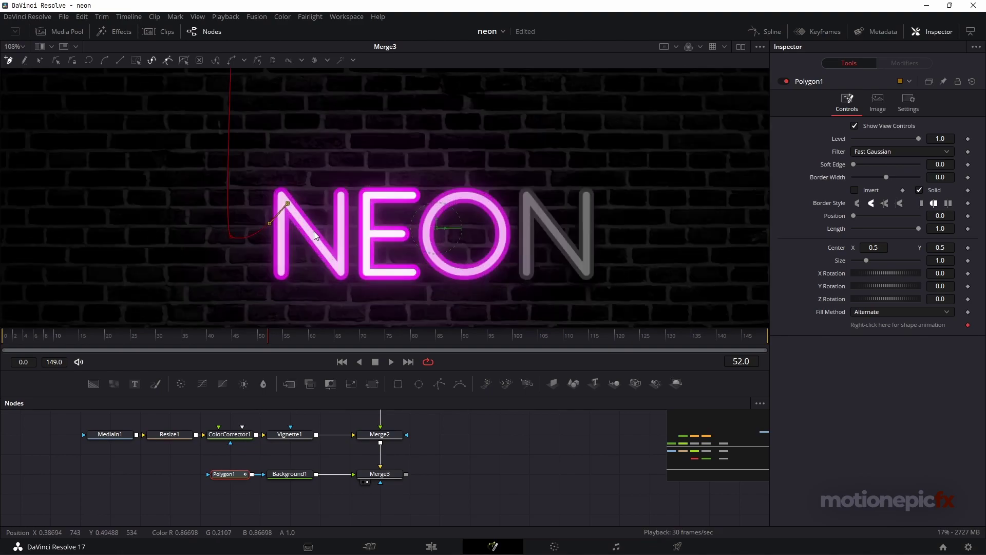
click(307, 234)
click(341, 222)
click(400, 233)
click(427, 231)
click(504, 233)
click(527, 198)
click(587, 234)
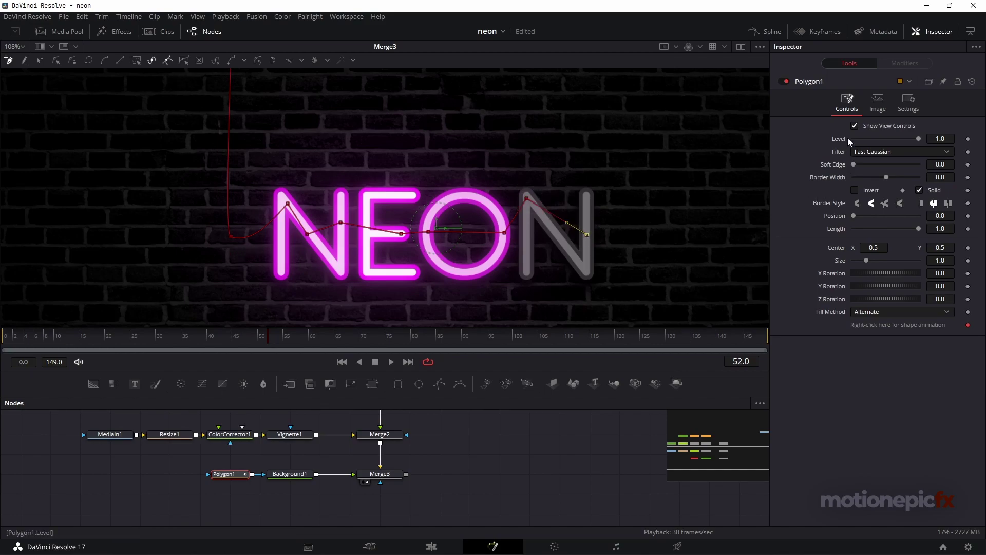
- Set the polygon's border width to 0.0073 and raise and smooth the path's bend beside the first N
drag(936, 181, 946, 181)
click(287, 205)
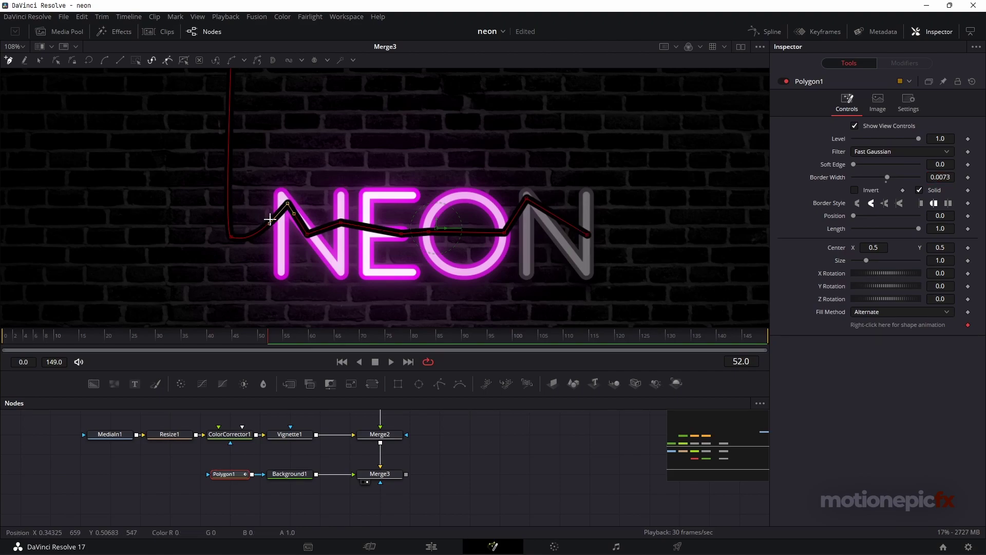
click(232, 239)
drag(252, 244, 234, 227)
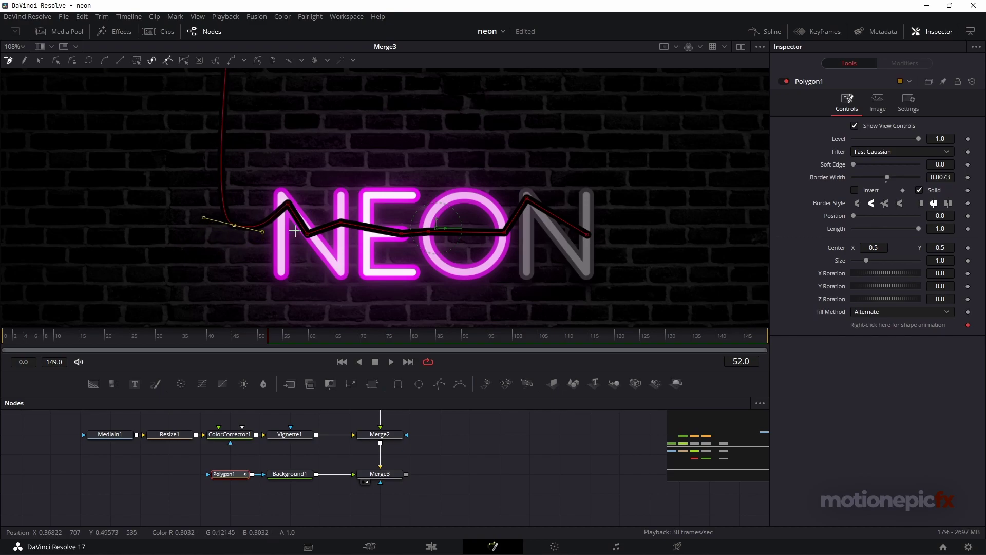
- Reshape the path's points and handles so the cable curves between the letters, sags across the O and ends higher on the last N
click(340, 224)
click(307, 234)
drag(317, 231, 319, 235)
click(428, 230)
drag(454, 231, 451, 257)
click(527, 198)
drag(519, 210, 523, 222)
mouse_move(588, 235)
mouse_down()
mouse_move(585, 201)
mouse_move(548, 204)
mouse_up()
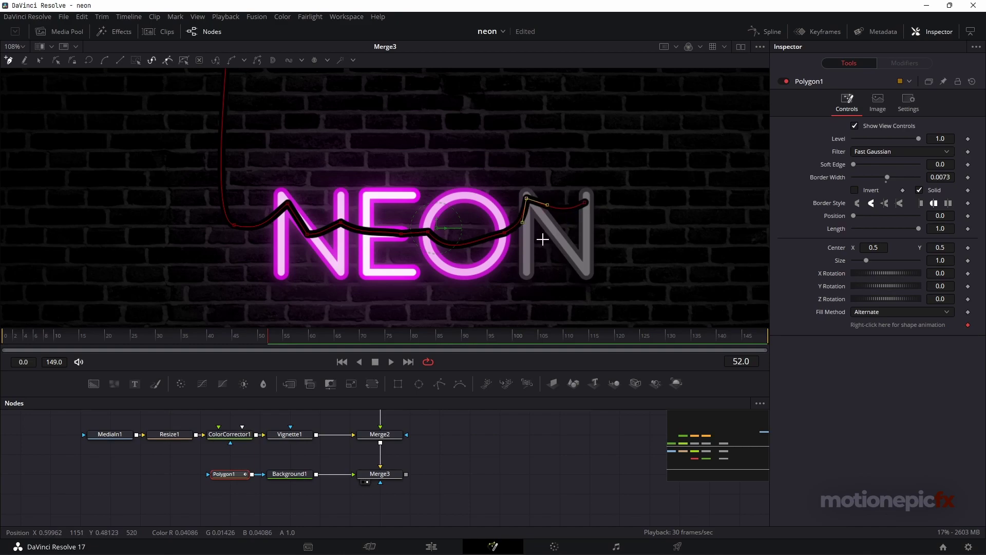
- Set the polygon's border width to 0.0044 and deselect the mask to check the cable over the text
click(947, 177)
text(0.0044)
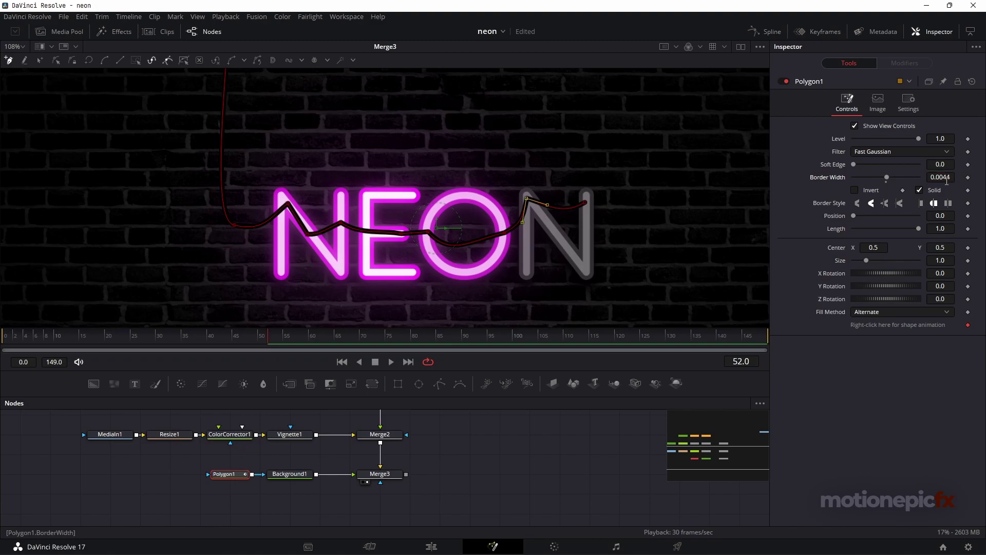
click(175, 466)
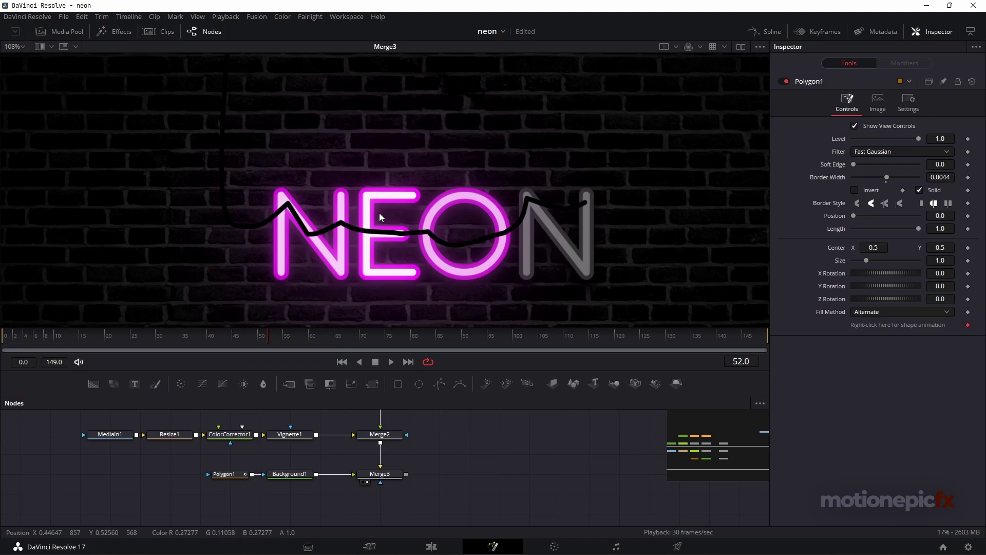
scroll(457, 226, down, 2)
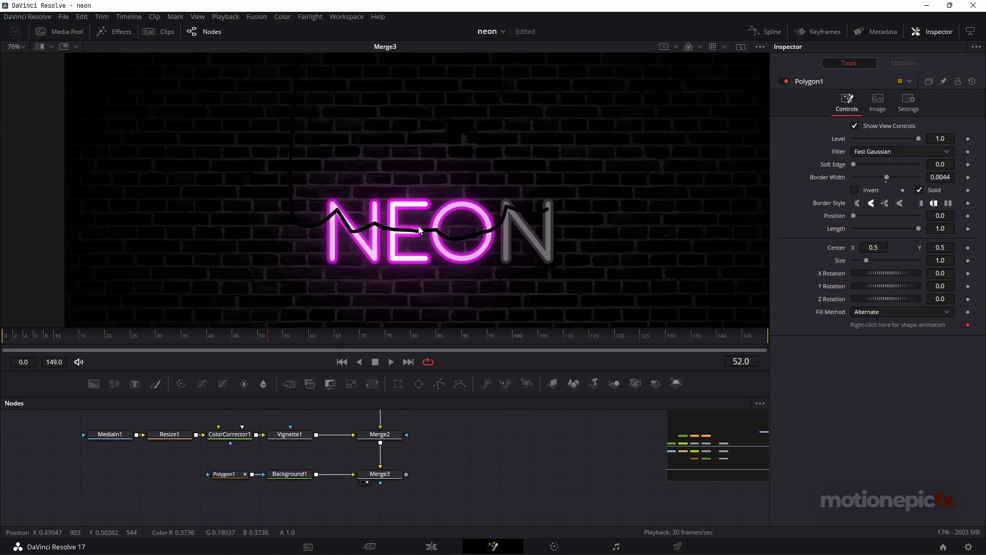
scroll(421, 230, up, 2)
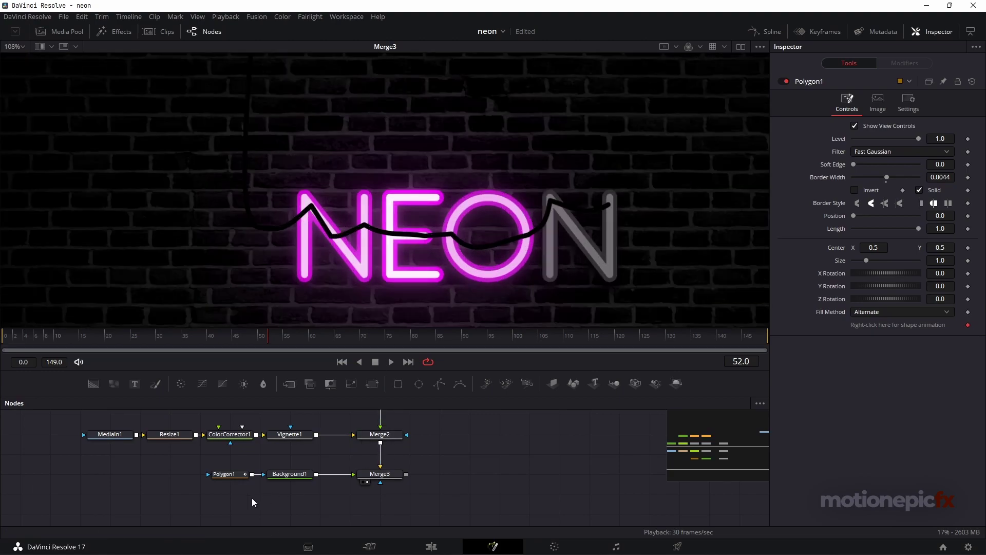
- Try swapping the inputs of Merge3 to place the cable behind the neon text, and swap them back
click(384, 478)
right_click(384, 479)
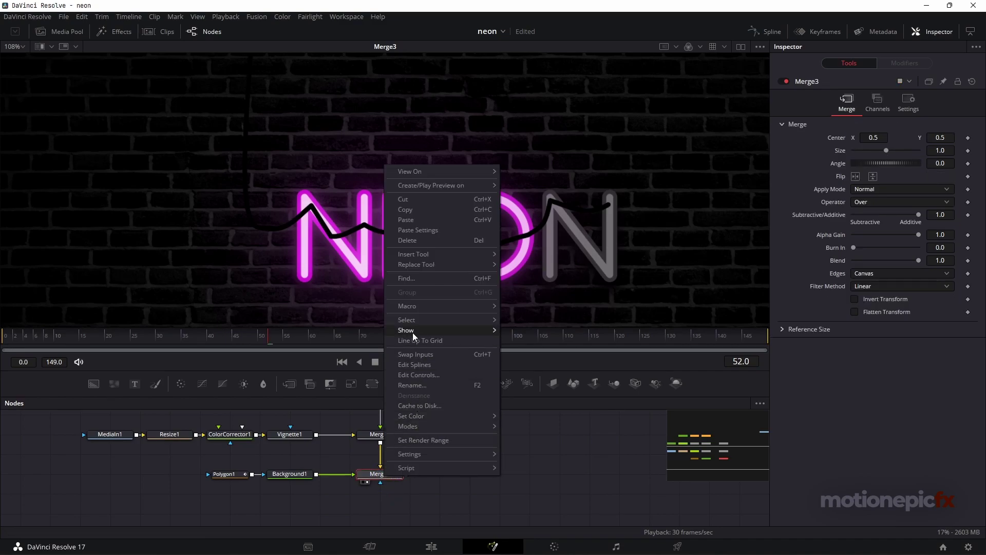
click(416, 353)
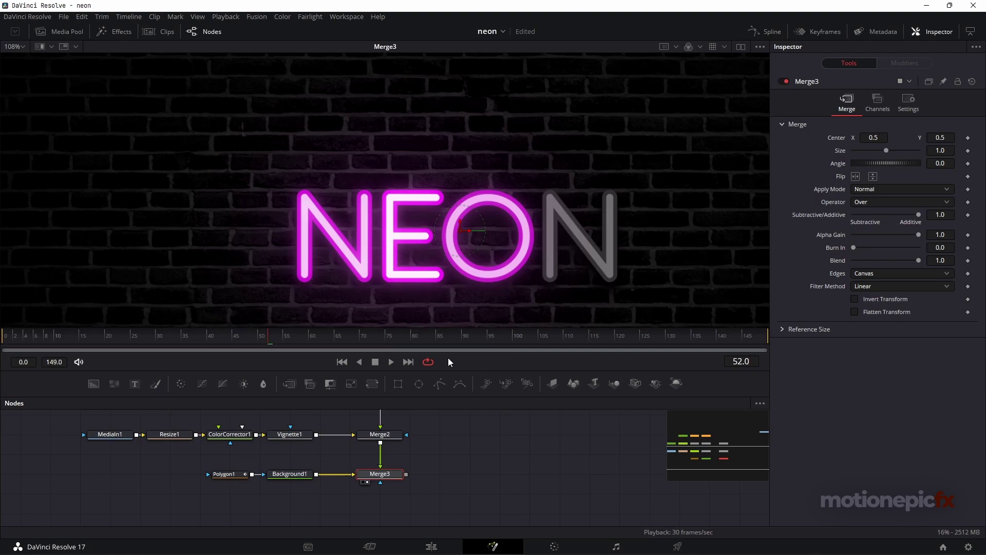
right_click(386, 474)
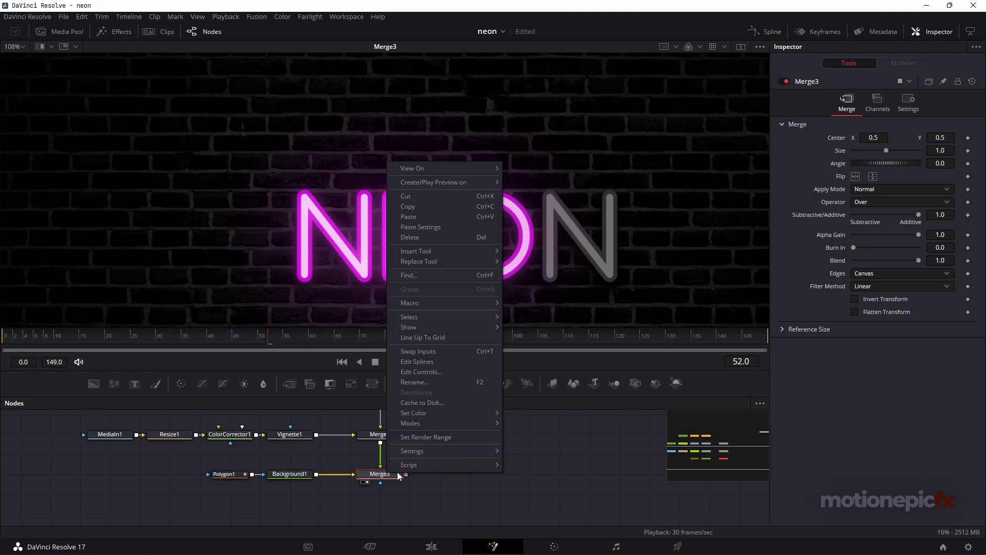
click(424, 349)
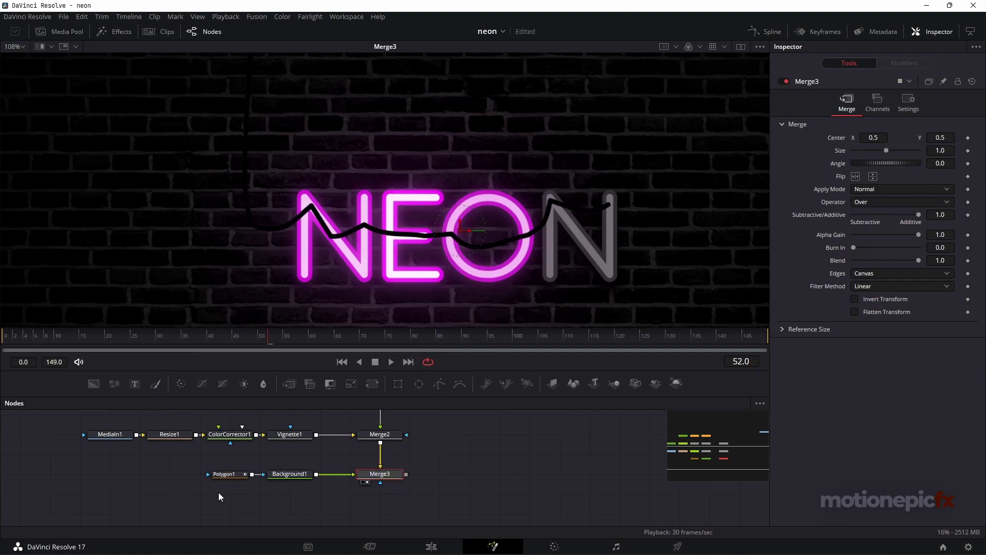
- Cut the Polygon1 and Background1 nodes from the node tree
drag(188, 499, 303, 469)
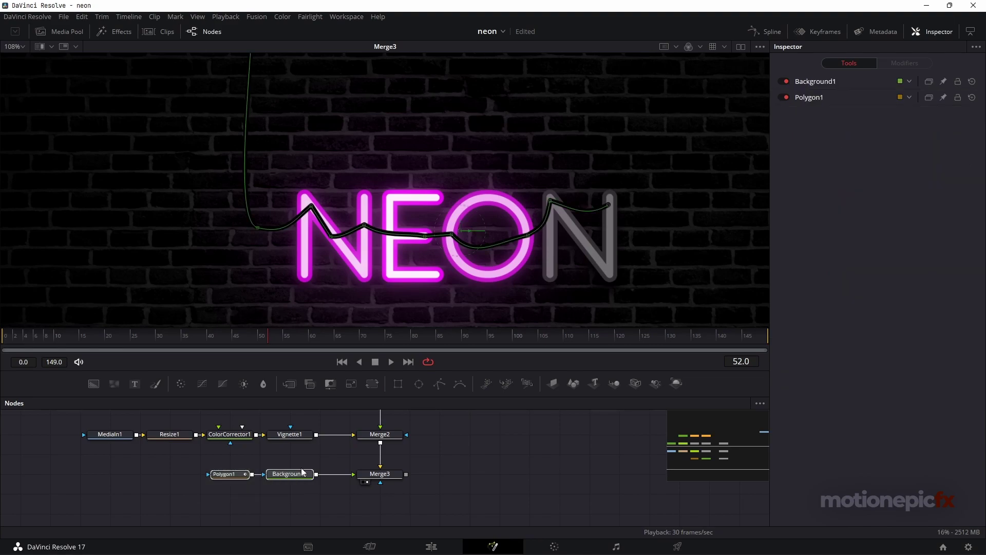
key(Delete)
scroll(284, 493, up, 2)
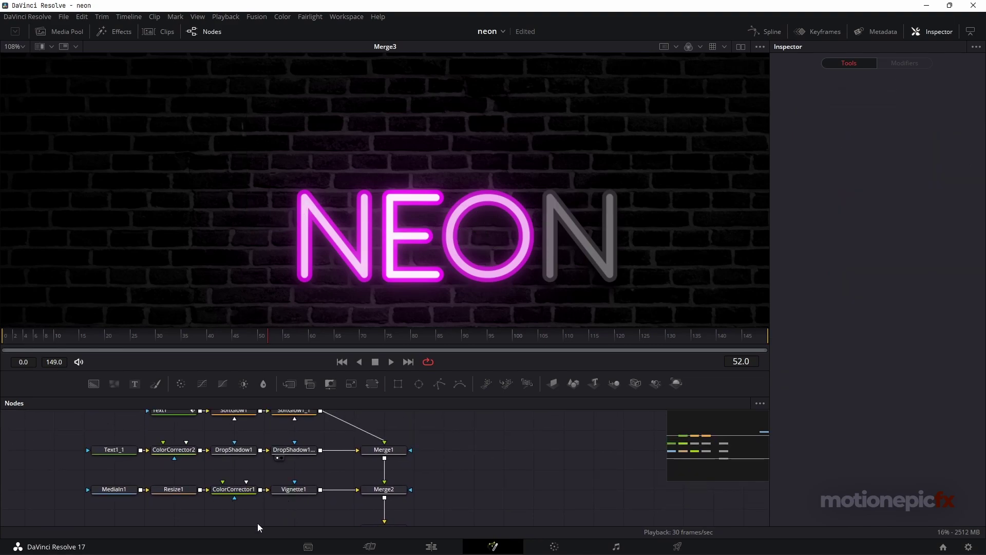
- Move the brick wall node row with Merge2 and Merge3 down to make room beneath the gray text row
scroll(301, 504, down, 3)
scroll(300, 505, up, 2)
drag(128, 490, 424, 459)
drag(144, 499, 448, 457)
drag(381, 466, 380, 494)
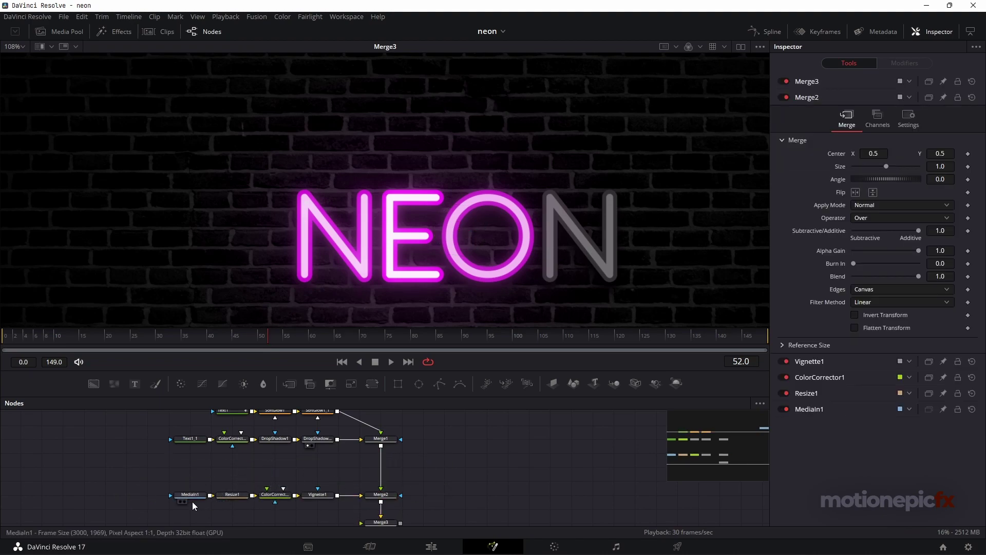
- Paste Polygon1 and Background1 between the gray text and brick wall rows and merge Background1 with the Merge1 output ahead of Merge2
click(250, 467)
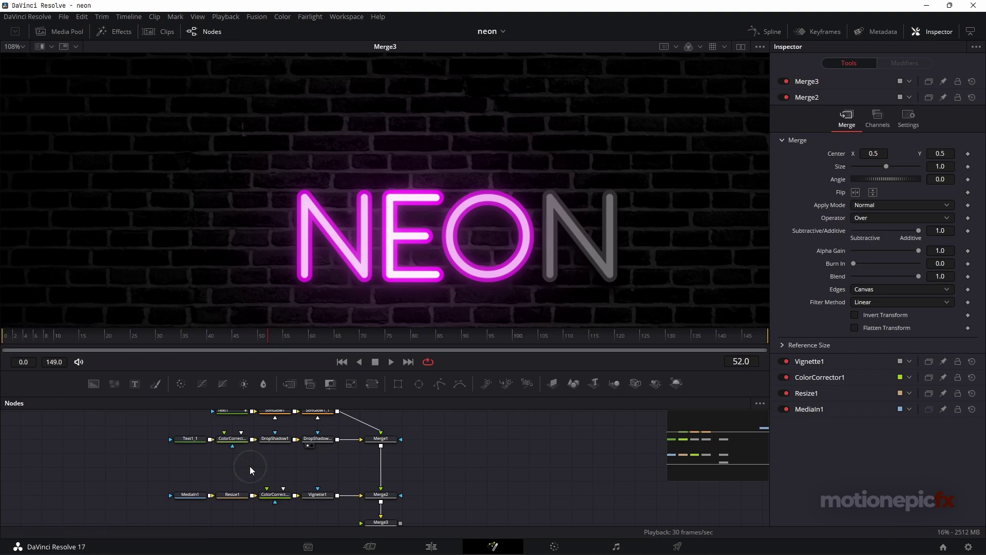
key(ctrl+v)
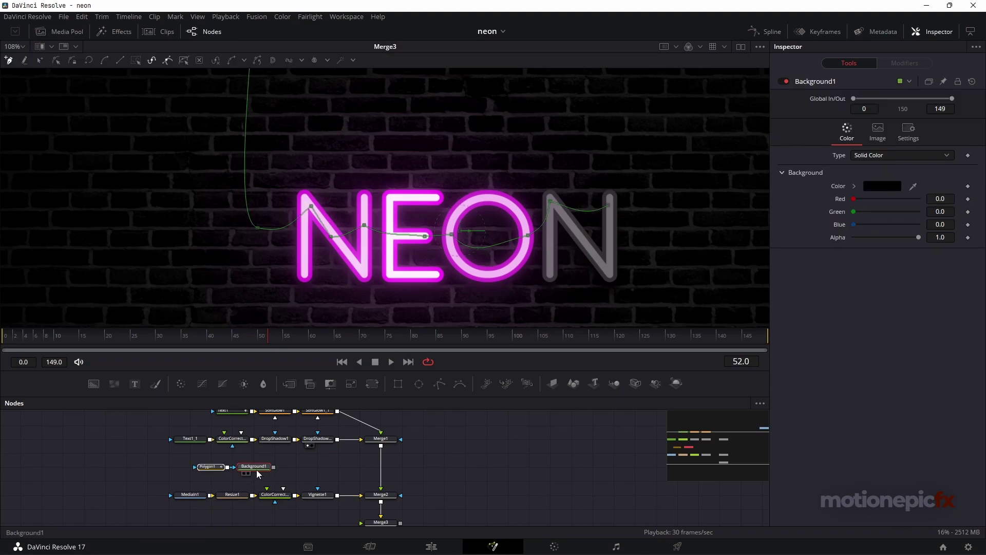
drag(338, 467, 382, 449)
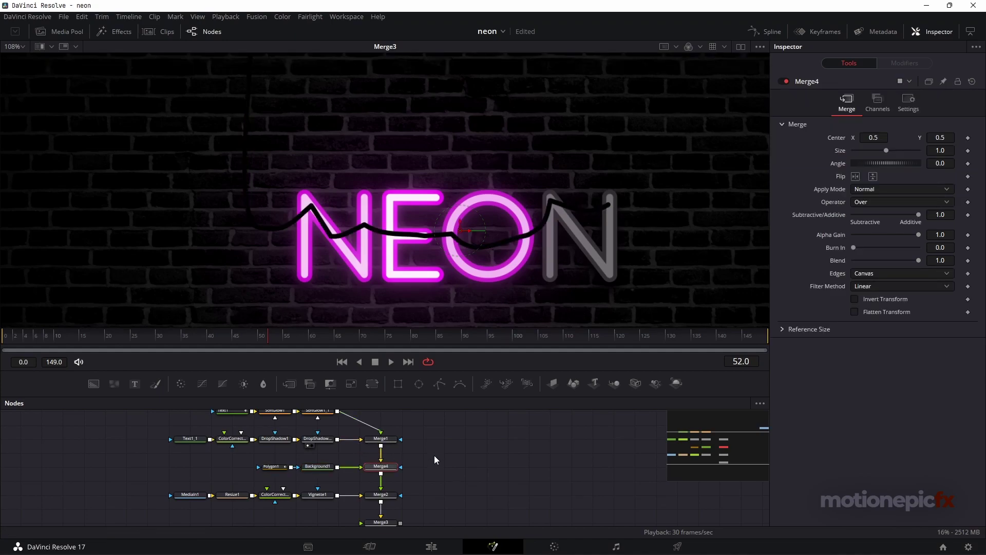
- View Merge4 and swap its inputs so the cable lies behind the neon text
right_click(381, 471)
click(378, 472)
click(373, 473)
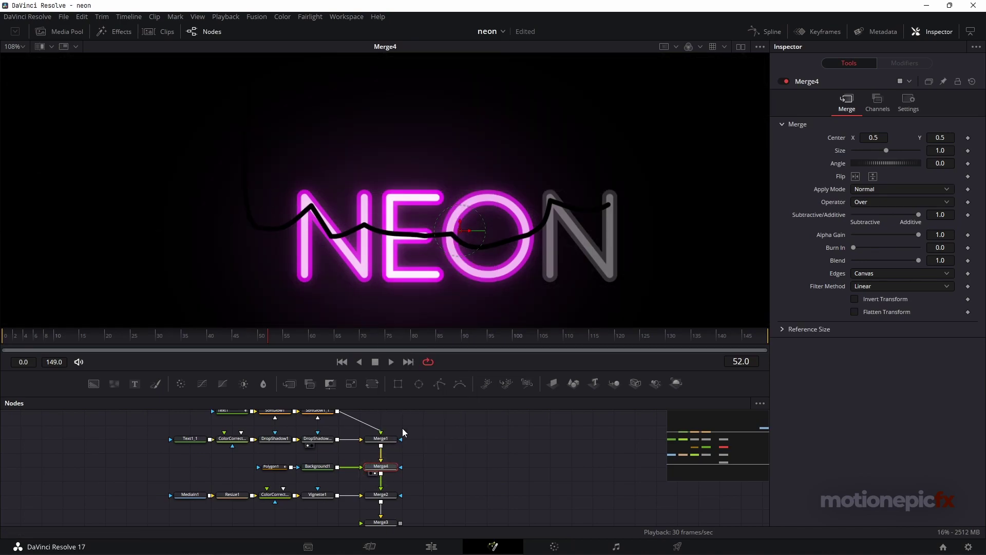
right_click(386, 469)
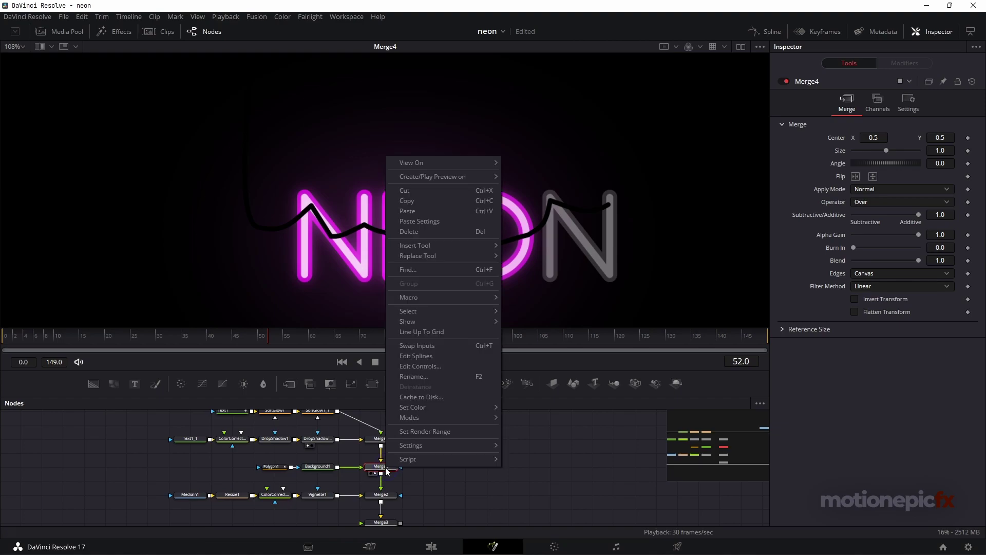
click(418, 348)
scroll(325, 180, down, 2)
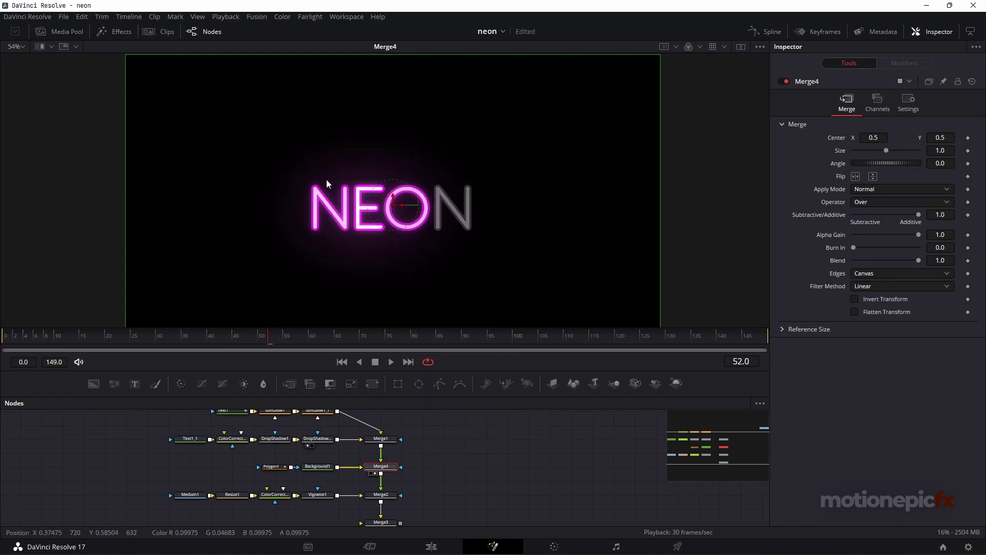
scroll(318, 164, down, 2)
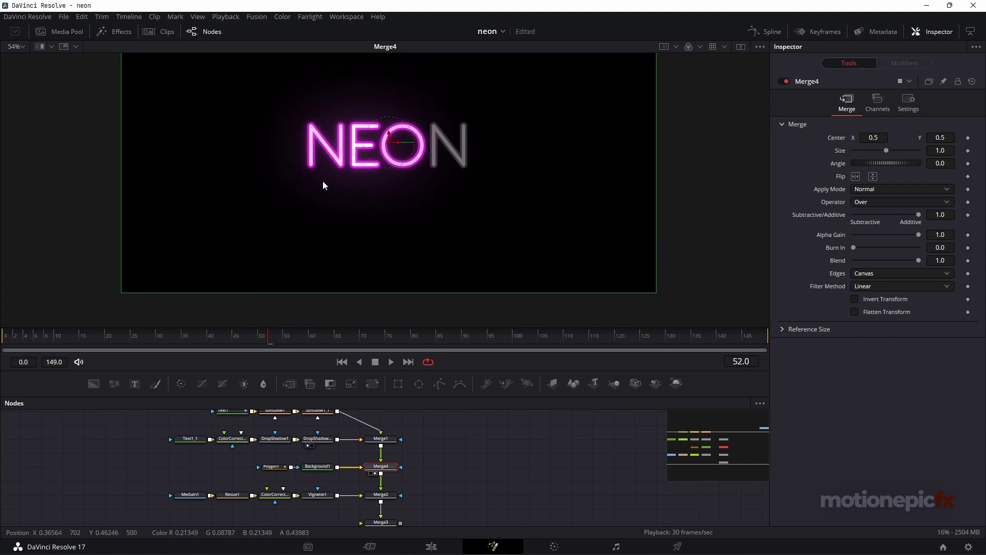
scroll(415, 464, down, 1)
- Show the Merge2 output in the viewer to check the cable and text over the brick wall
click(387, 475)
key(1)
scroll(380, 236, up, 2)
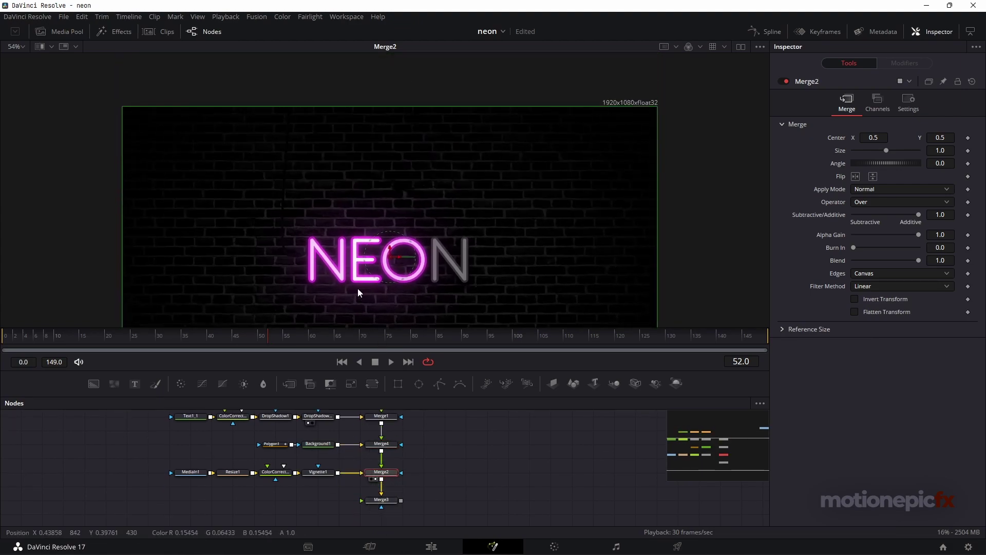
scroll(326, 229, up, 2)
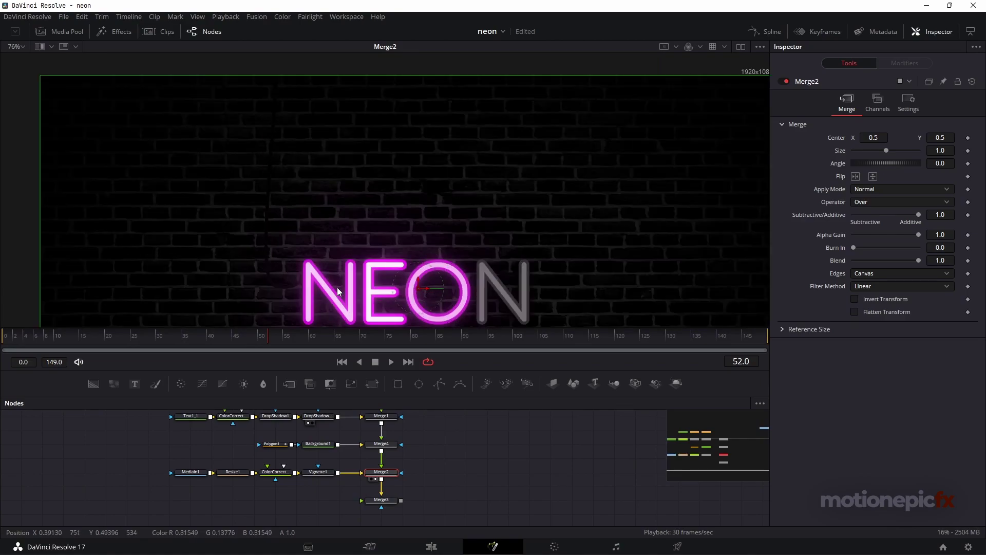
scroll(337, 288, up, 5)
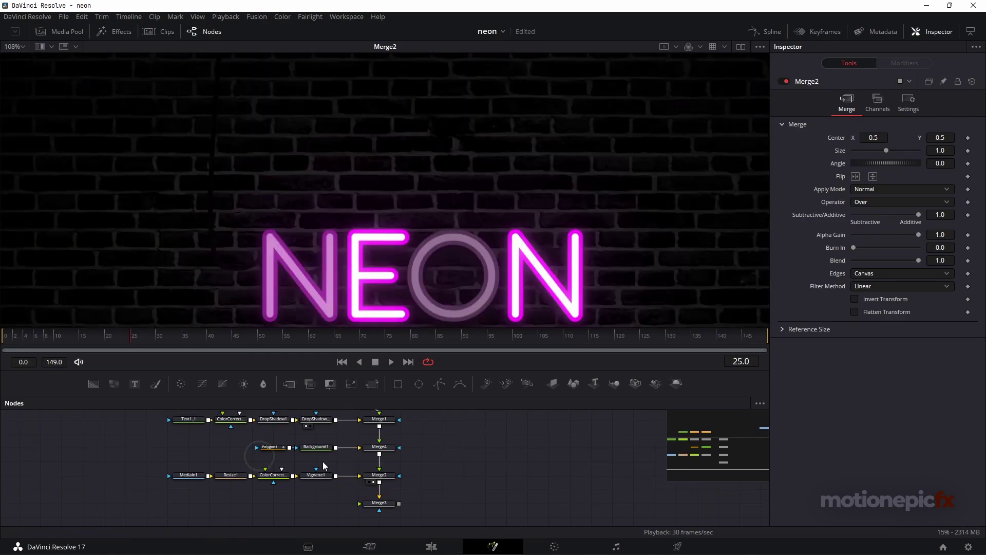
- Move Polygon1 and Background1 farther from Merge4 and insert a Drop Shadow node after Background1
scroll(247, 444, up, 3)
drag(160, 426, 222, 437)
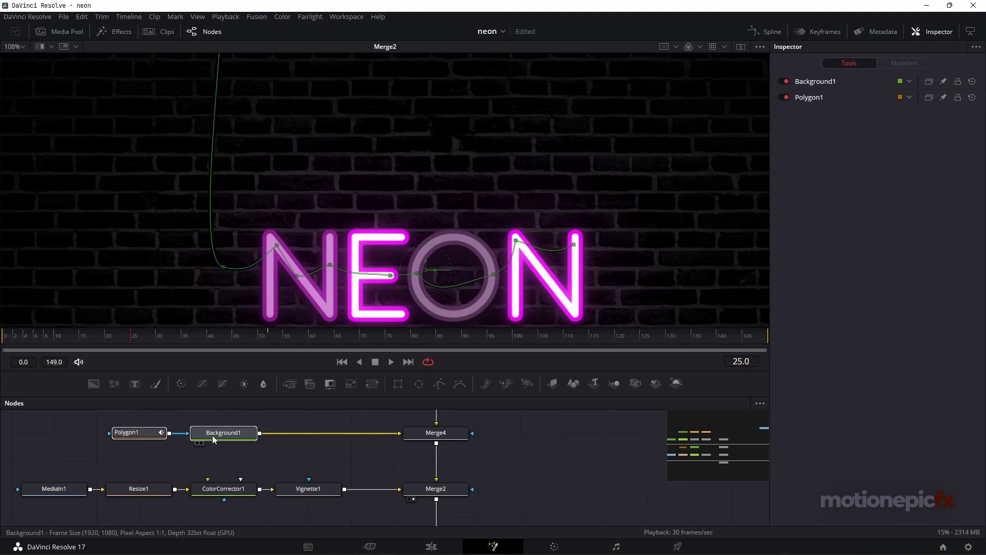
click(236, 433)
key(shift+space)
text(res)
key(BackSpace)
key(BackSpace)
key(BackSpace)
text(dro)
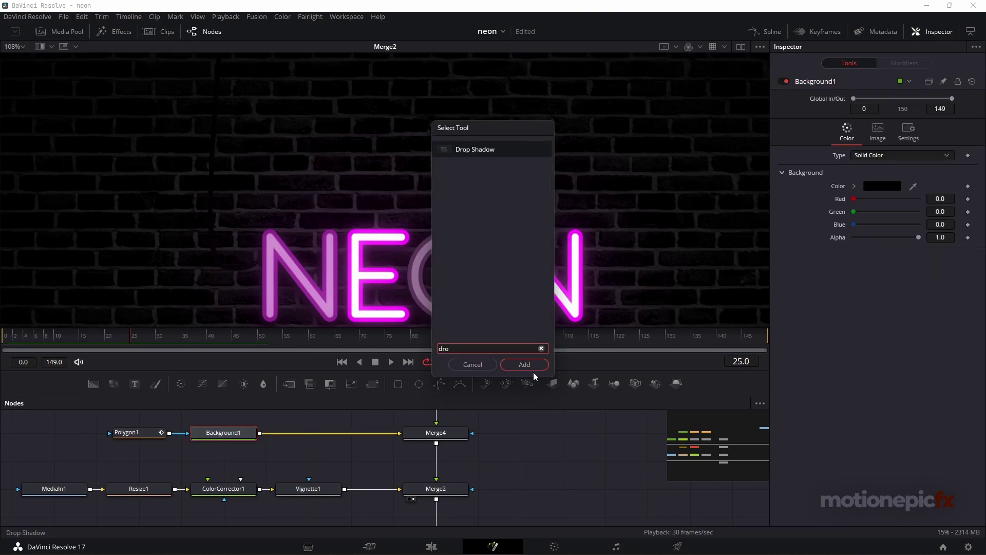
click(531, 367)
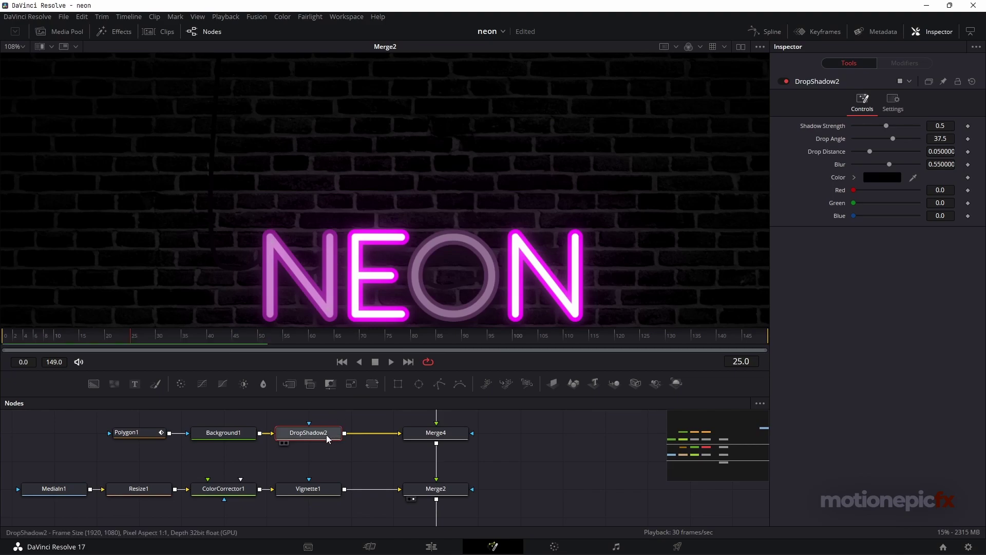
- Set the cable drop shadow's blur to 0.055 and its shadow strength to 1.0
drag(889, 165, 858, 164)
scroll(257, 218, up, 2)
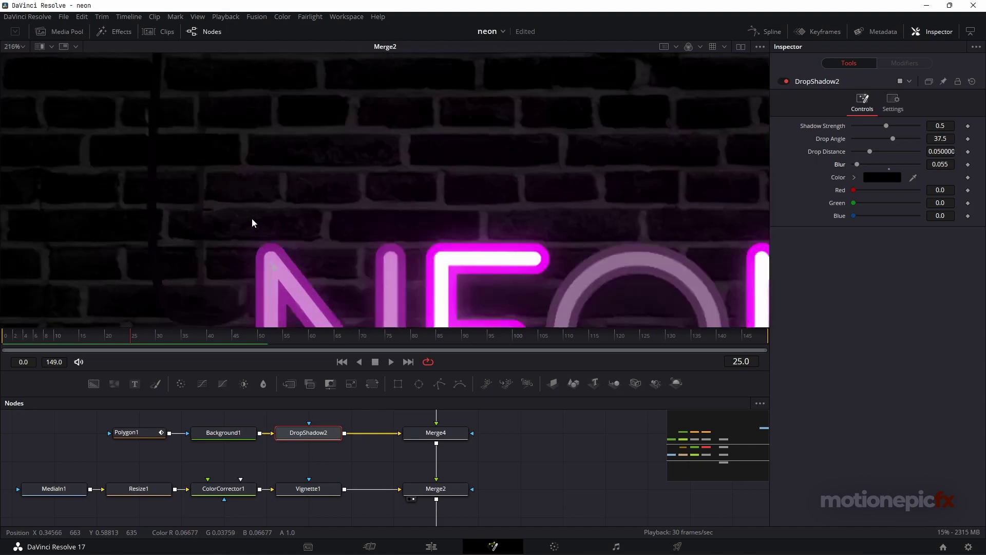
scroll(252, 223, up, 1)
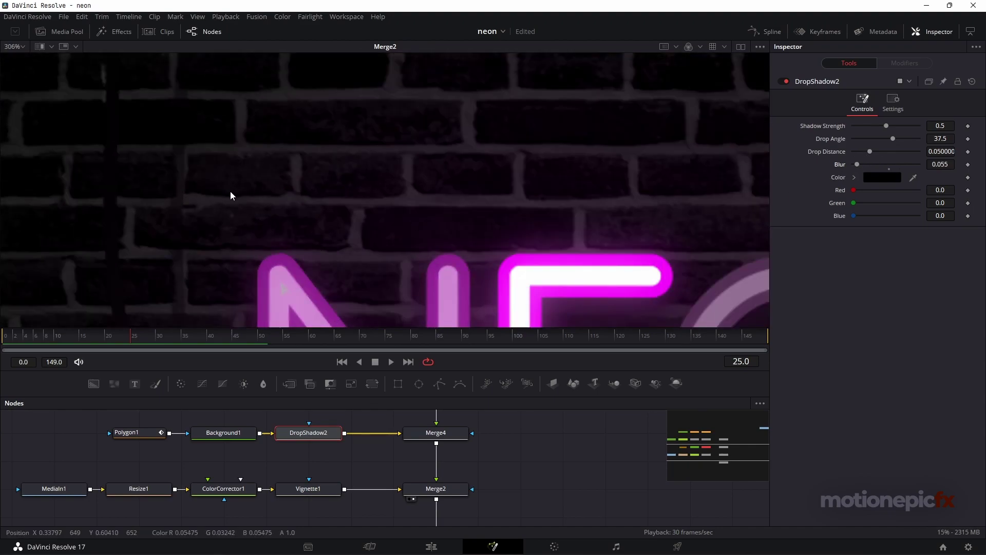
scroll(231, 191, down, 1)
drag(885, 127, 943, 126)
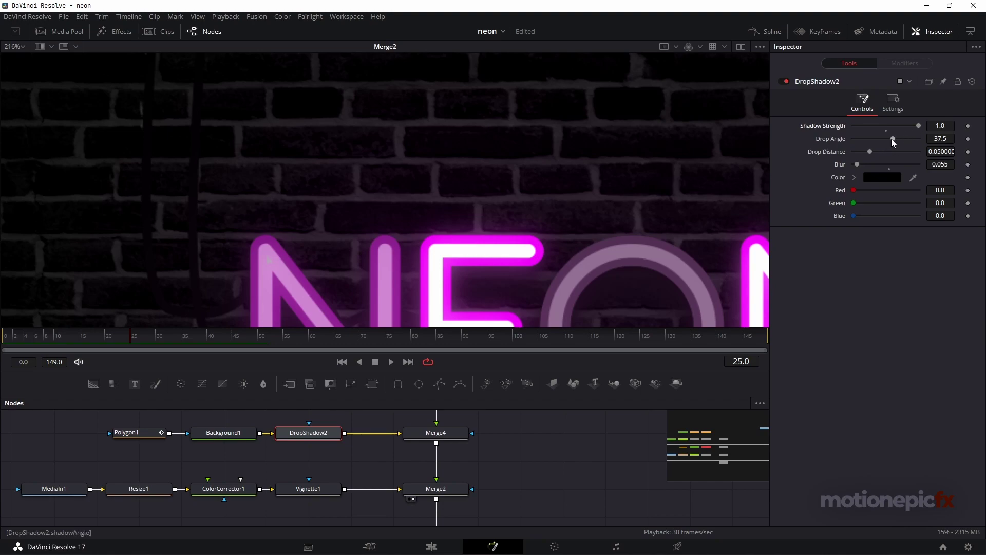
- Set the cable shadow's drop distance to 0.0117 and its blur to 0.205
click(940, 151)
text(0.033)
key(Return)
mouse_move(864, 151)
mouse_down()
mouse_move(856, 151)
mouse_move(866, 168)
mouse_up()
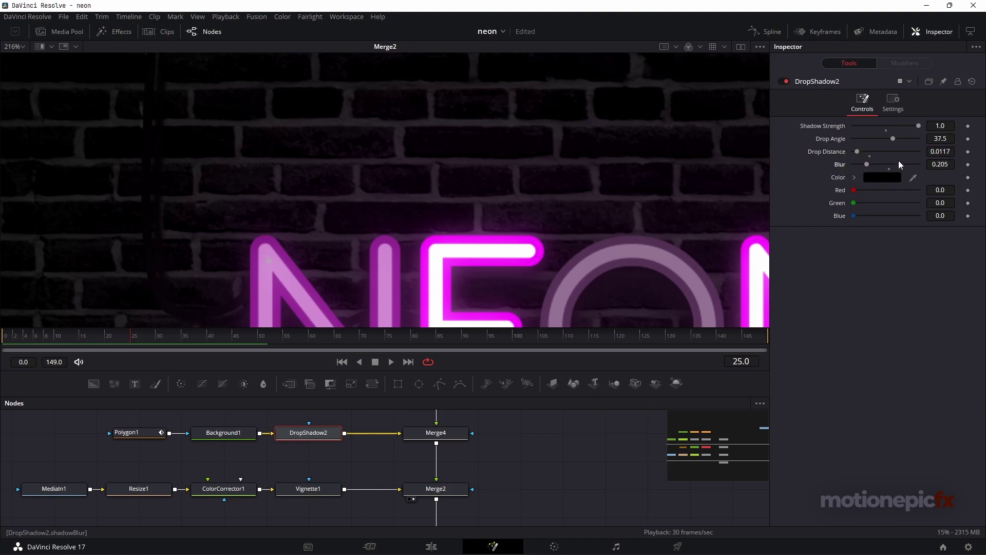
- Set the cable shadow's drop distance to 0.0084, its strength to 0.803 and its blur to 0.157
click(934, 151)
text(0.0102)
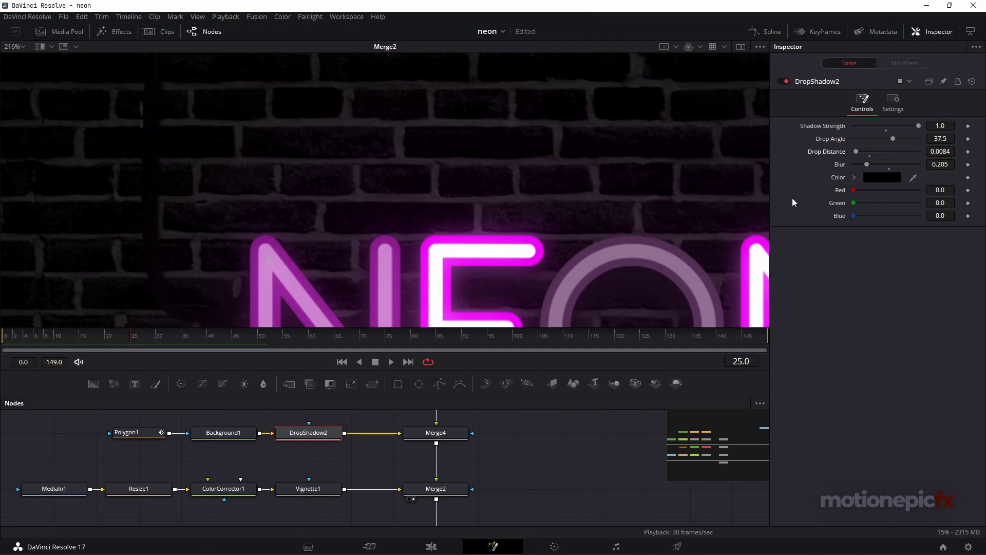
drag(917, 125, 906, 125)
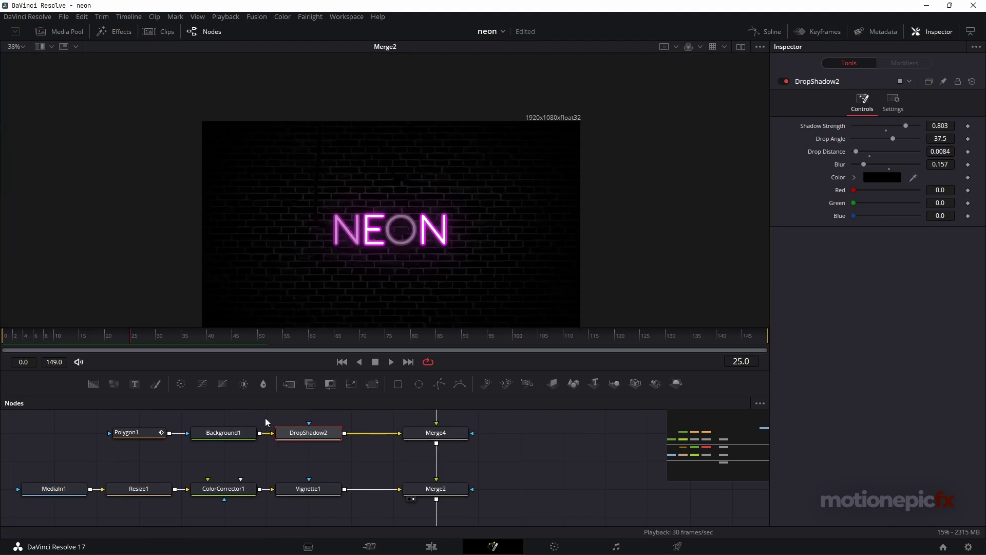
click(222, 434)
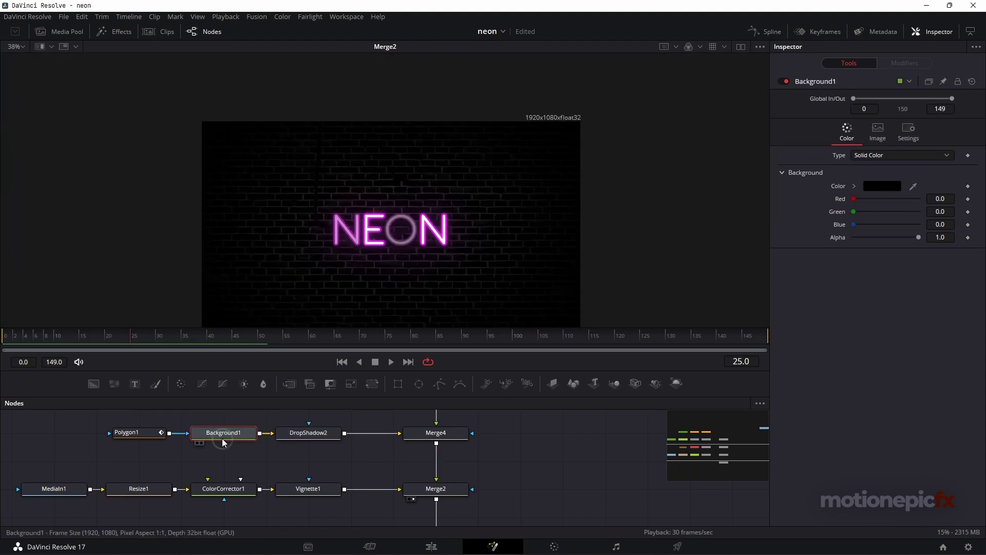
click(149, 433)
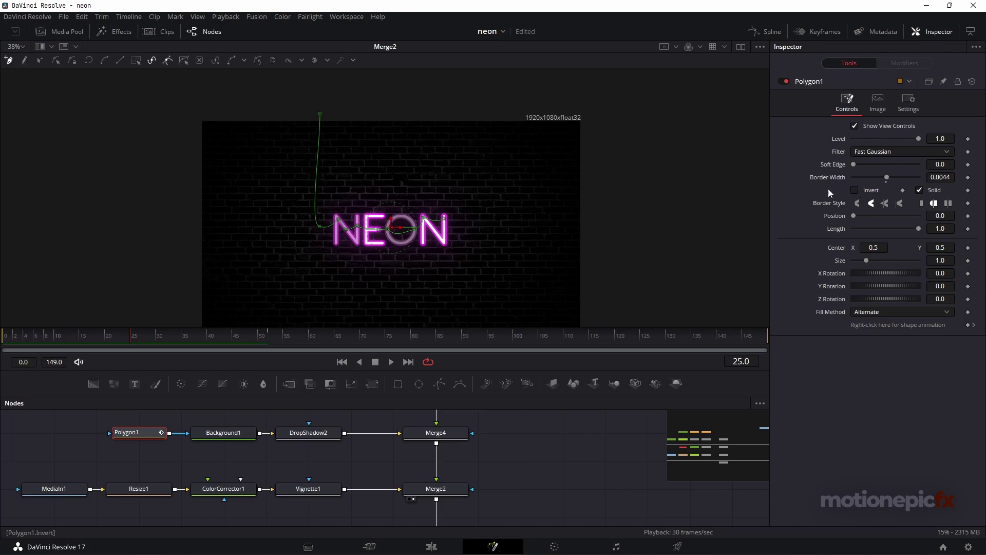
click(229, 464)
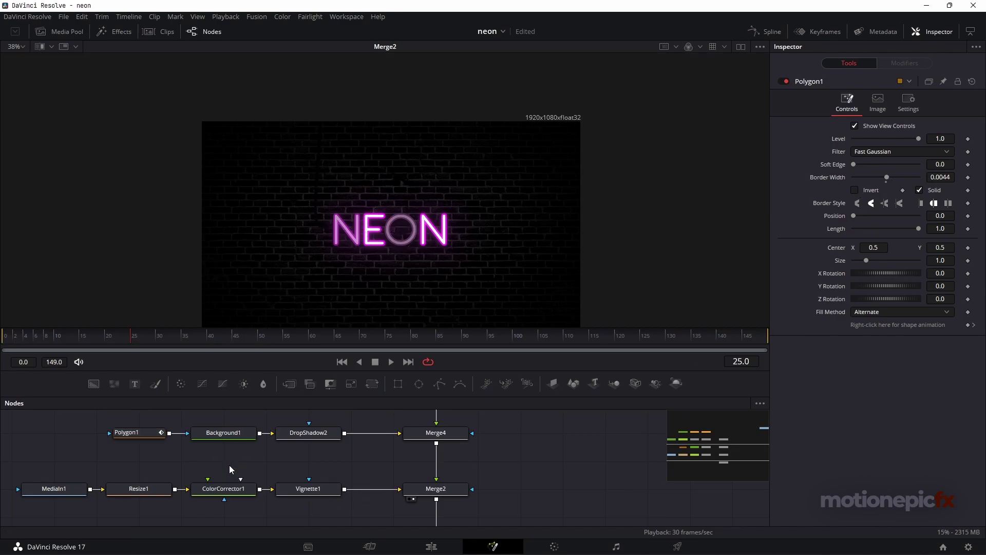
- Add the particles clip to the node graph, connect it to Merge3's foreground and show Merge3 in the viewer
scroll(526, 471, down, 3)
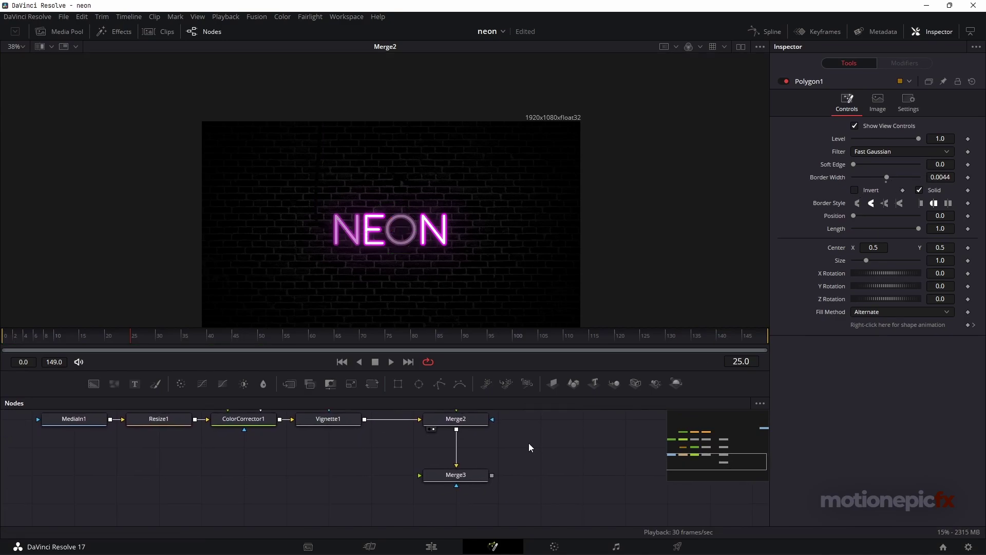
click(52, 31)
drag(190, 72, 286, 474)
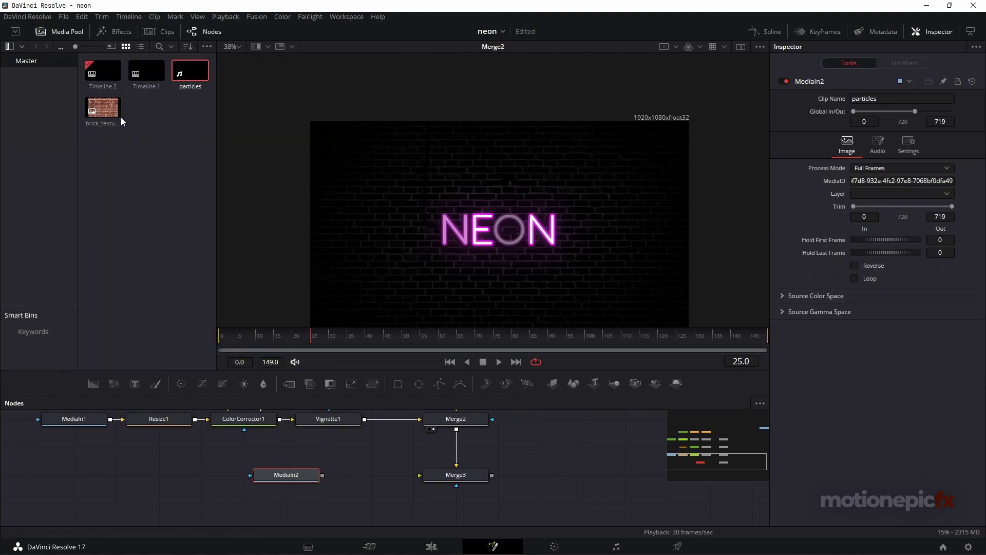
click(70, 31)
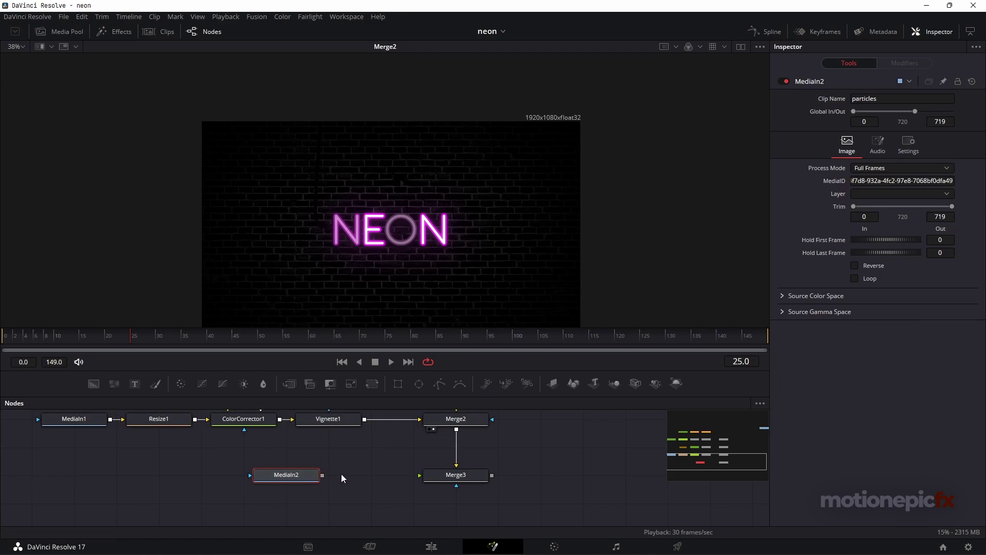
drag(322, 475, 337, 476)
drag(397, 480, 429, 256)
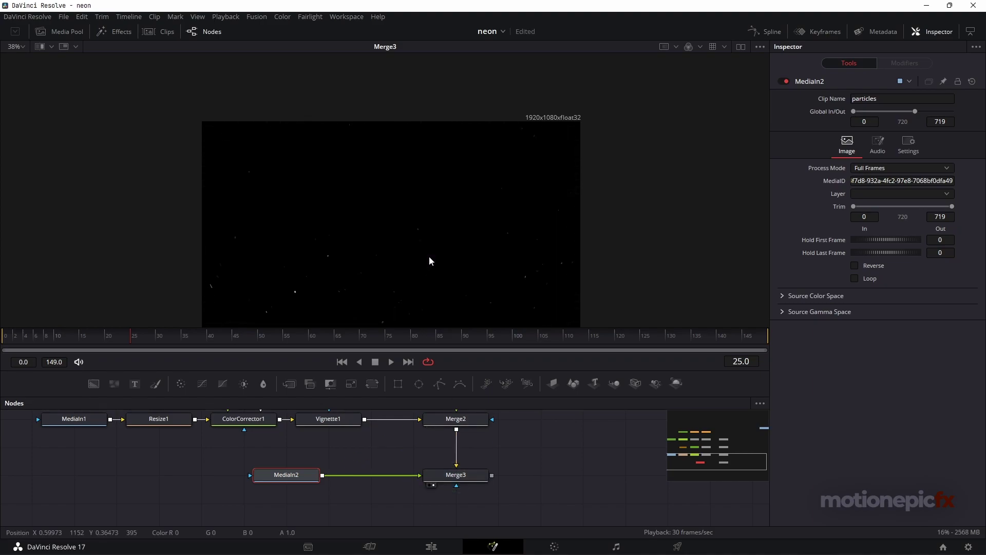
- Set Merge3's apply mode to Screen so the particles blend over the neon scene
click(473, 478)
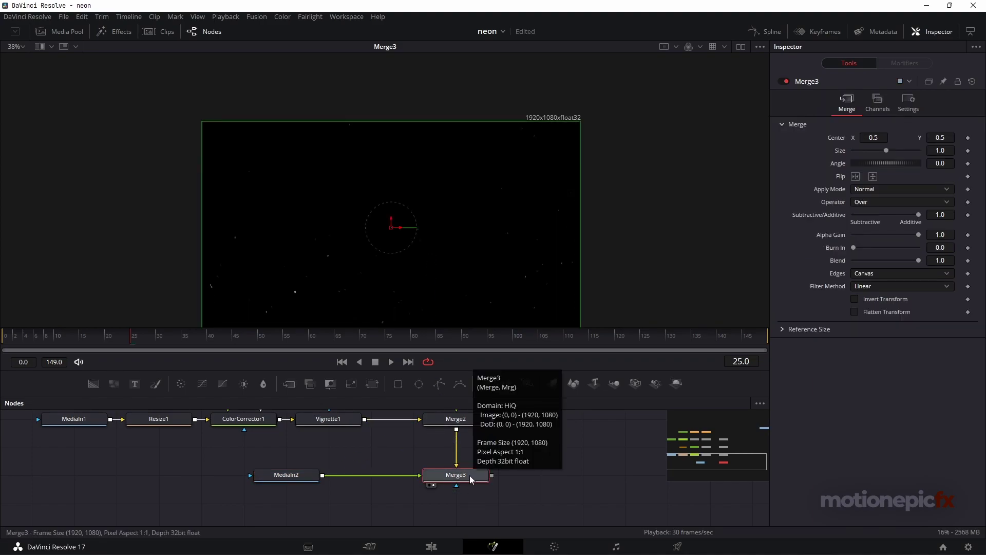
right_click(470, 479)
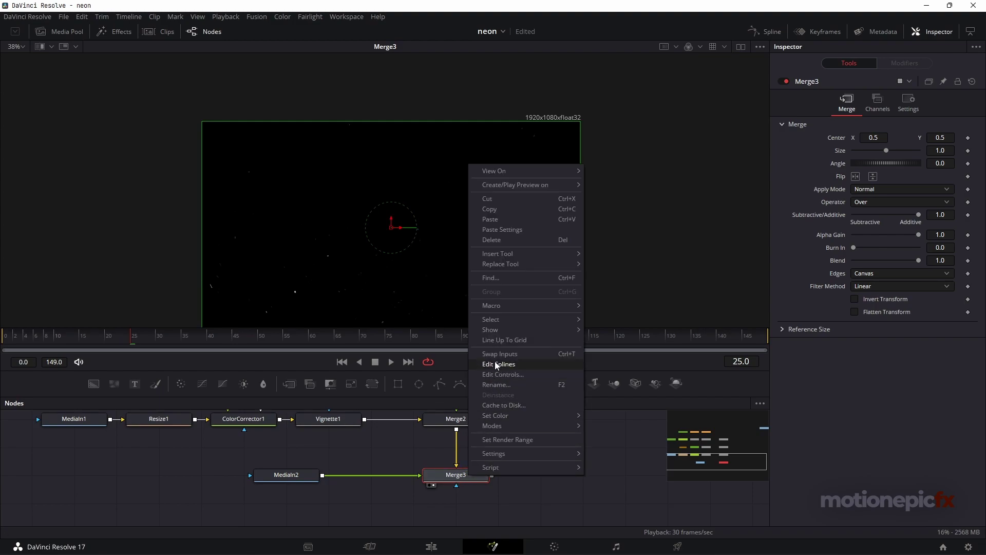
click(454, 474)
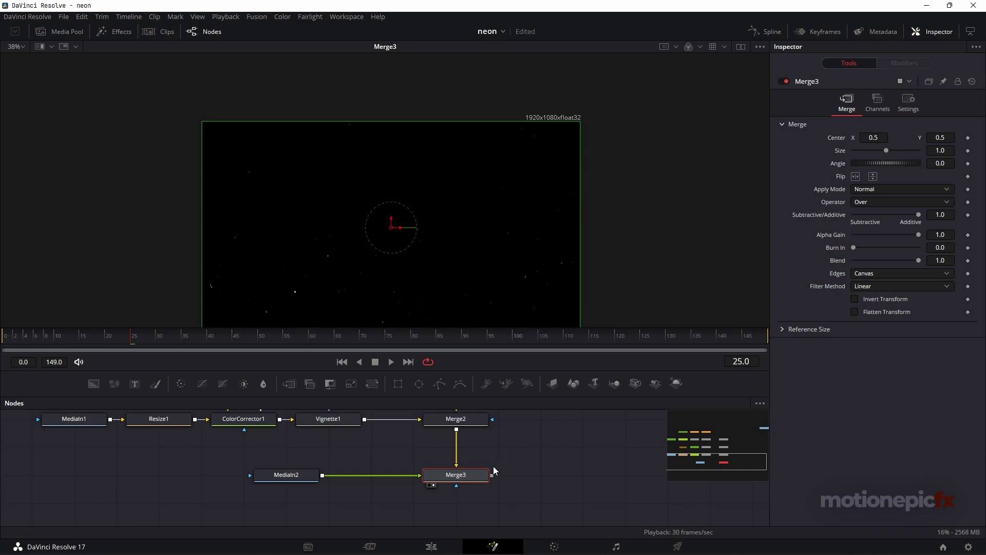
click(868, 189)
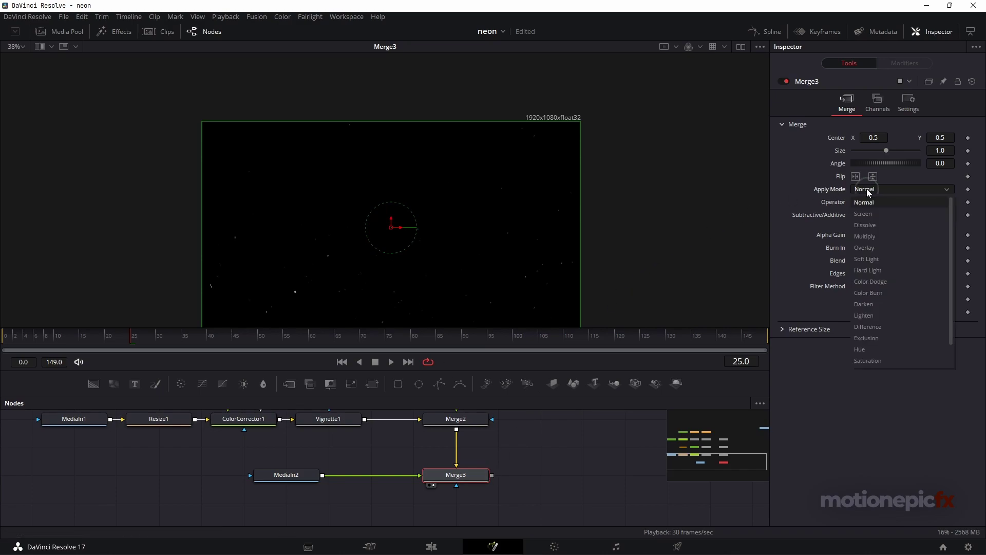
click(861, 214)
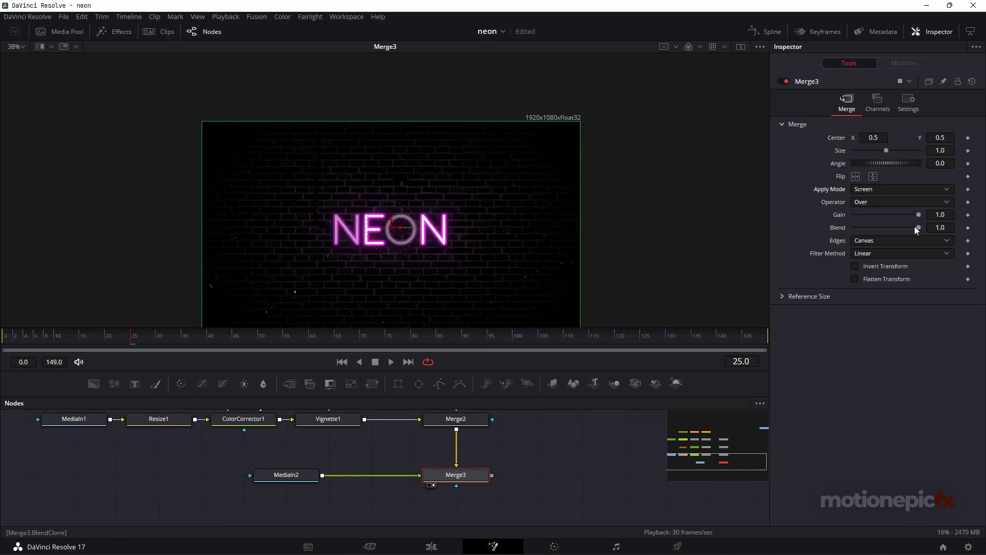
- Reduce Merge3's blend to 0.504 and play the animation to preview the particles
drag(917, 228, 885, 229)
click(46, 336)
scroll(387, 215, down, 2)
key(space)
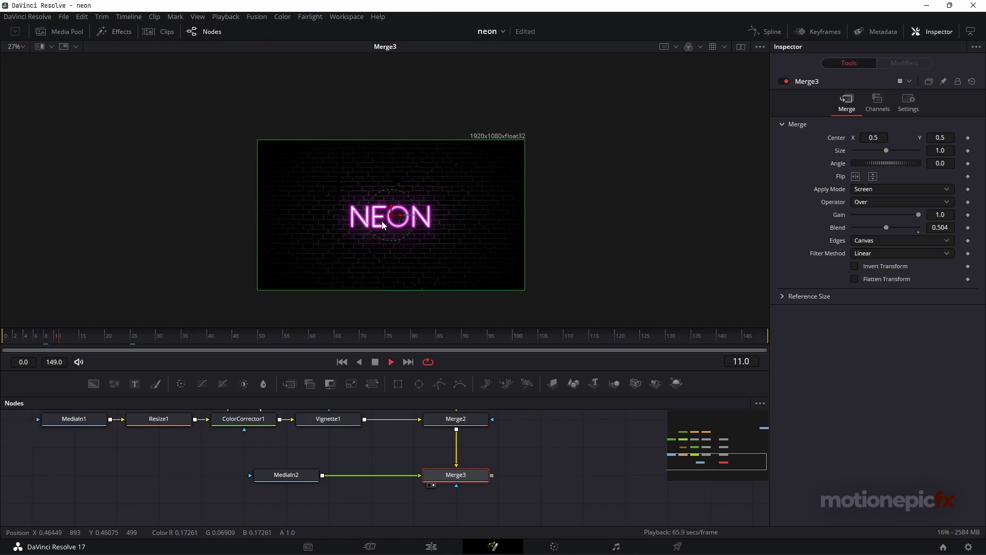
key(space)
- Add a Transform node after Merge3 and show its output in the viewer
key(shift+space)
text(dro)
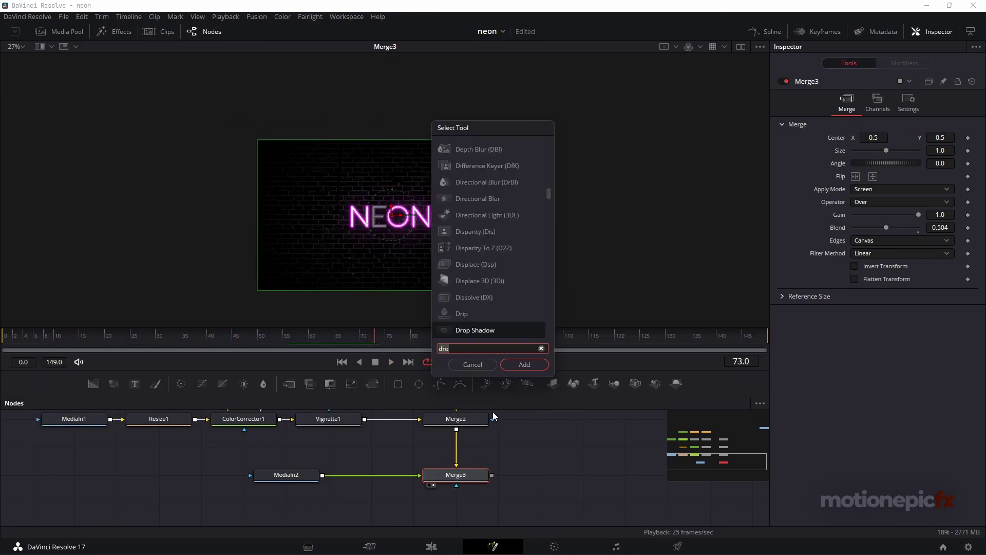
text(xf)
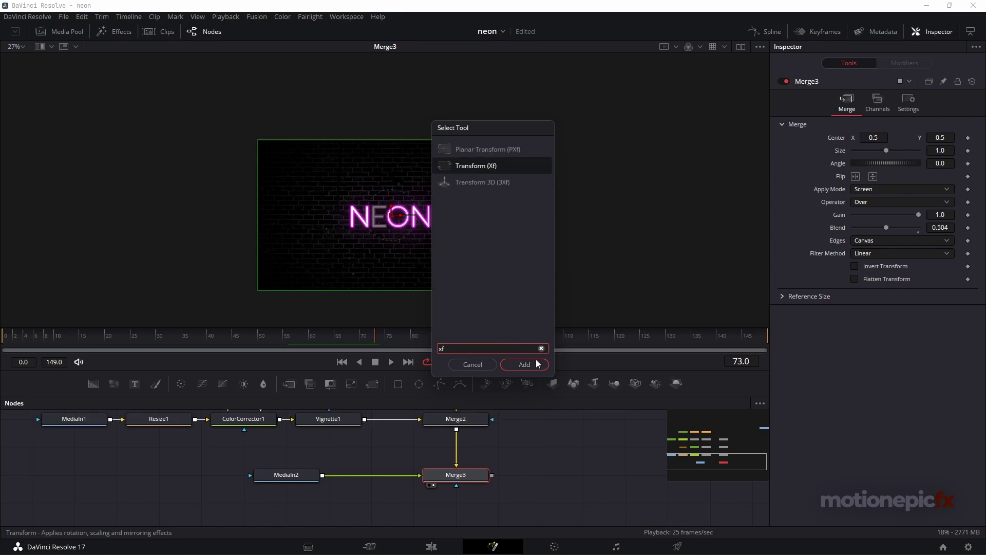
click(529, 364)
drag(541, 473, 449, 483)
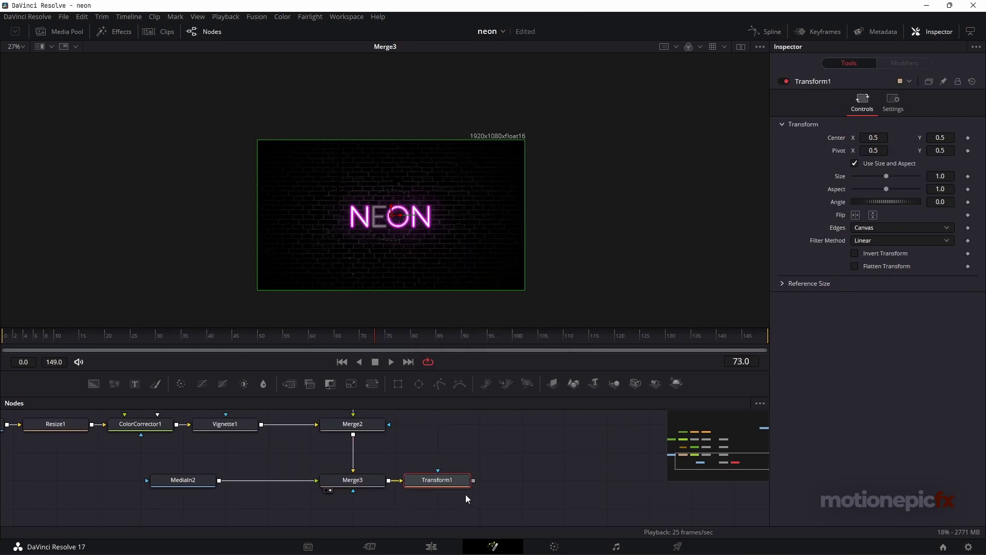
key(1)
- Keyframe Transform1's size from 1.0 at frame 0 to a slightly larger size near the end, and play back the zoom
drag(40, 334, 2, 345)
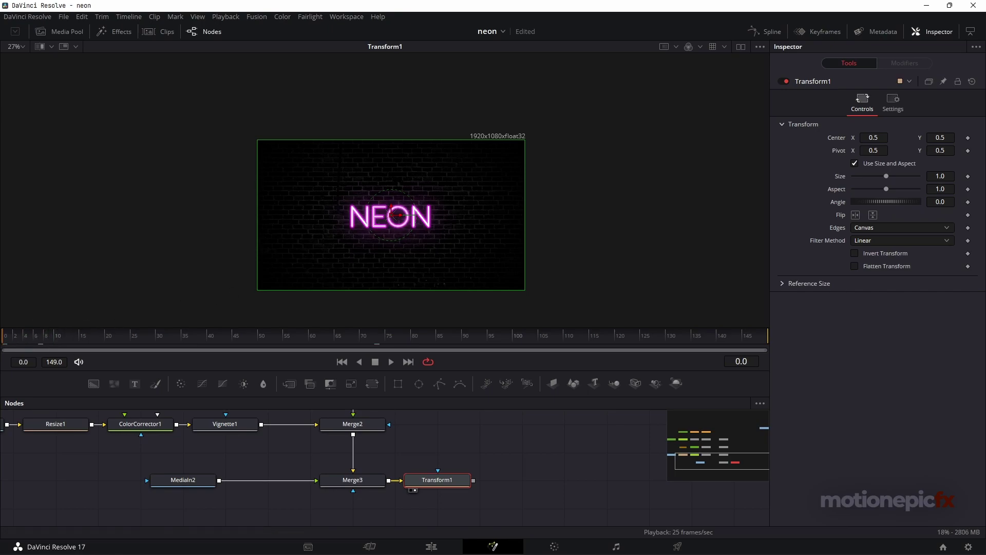
click(968, 176)
drag(734, 340, 740, 344)
drag(950, 177, 963, 177)
click(6, 343)
click(388, 362)
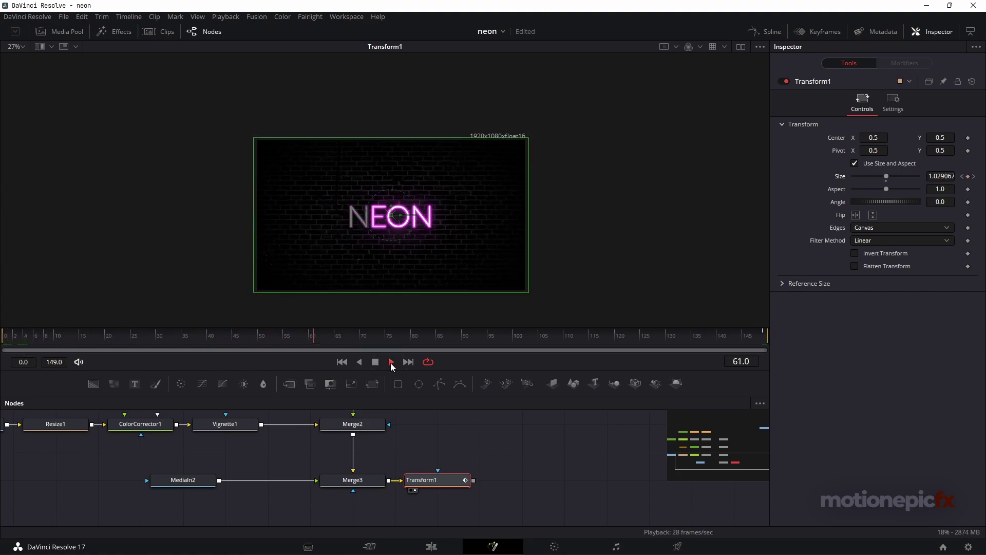
click(373, 362)
- Add a Camera Shake node after Transform1 and show its output in the viewer
drag(502, 455, 406, 442)
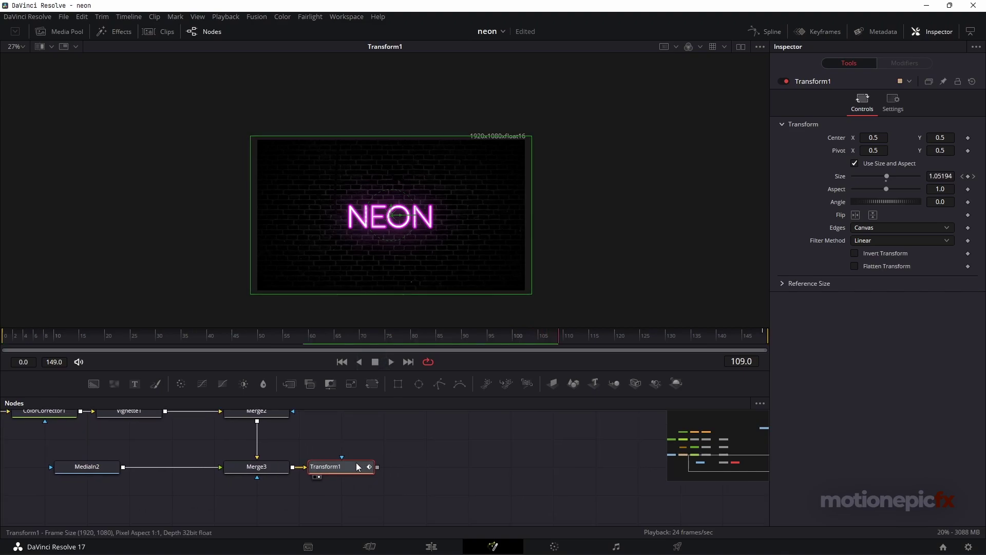
key(shift+space)
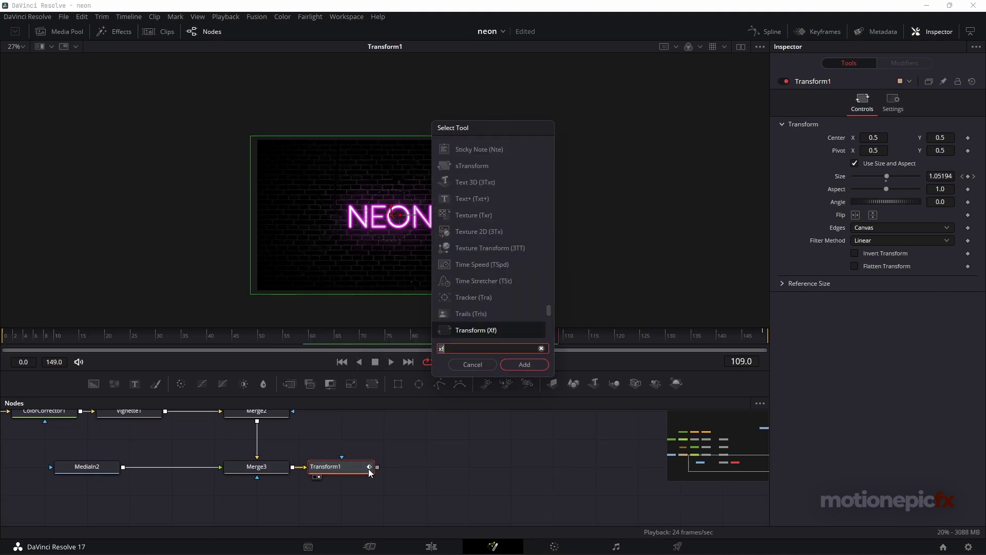
text(cam)
click(491, 165)
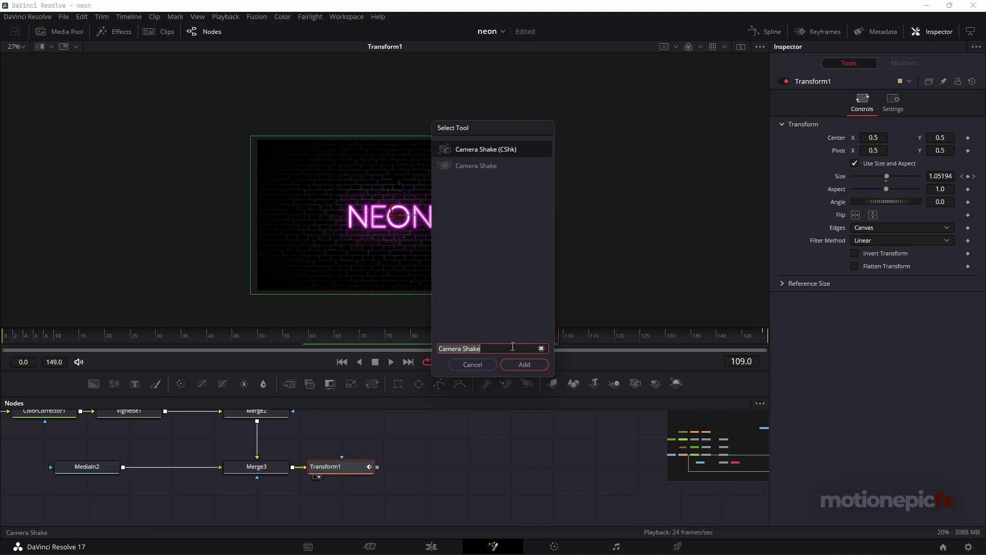
click(522, 364)
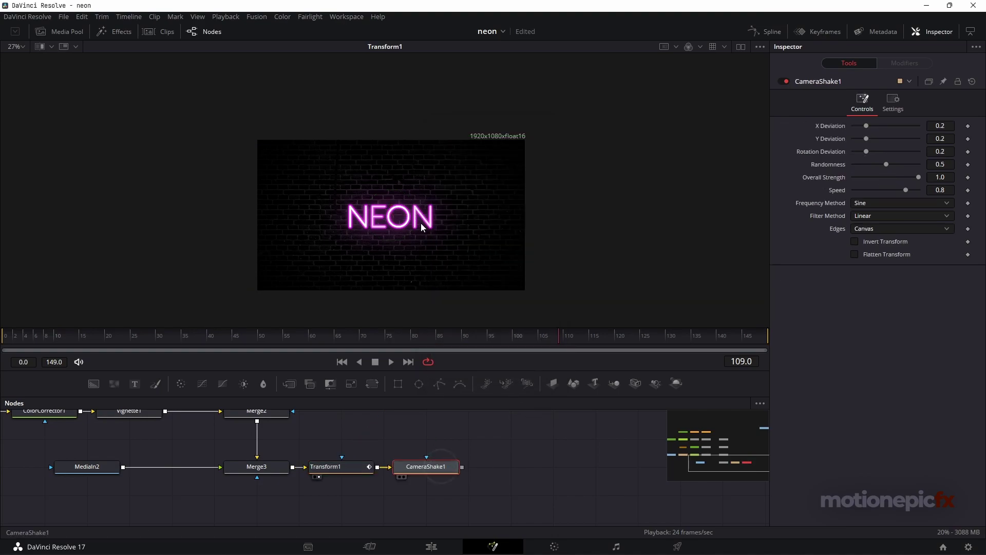
key(1)
- Preview the camera shake while lowering its overall strength to 0.055 and its speed to 0.063
click(25, 329)
key(space)
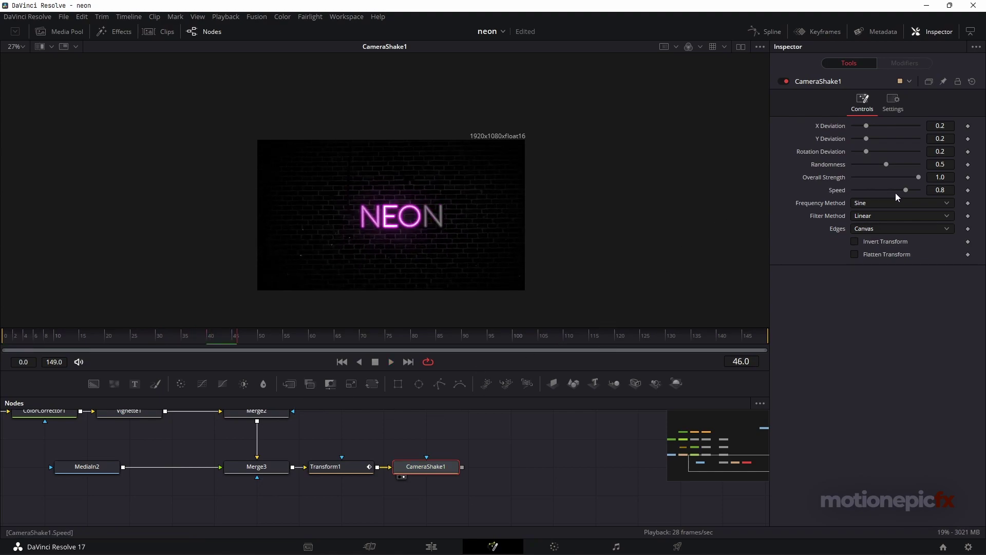
drag(917, 177, 856, 176)
key(space)
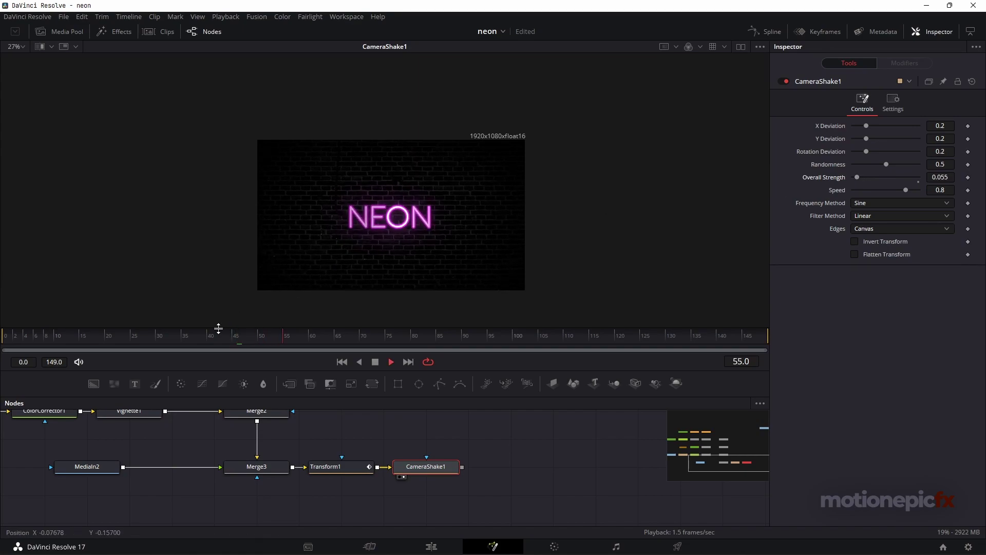
key(space)
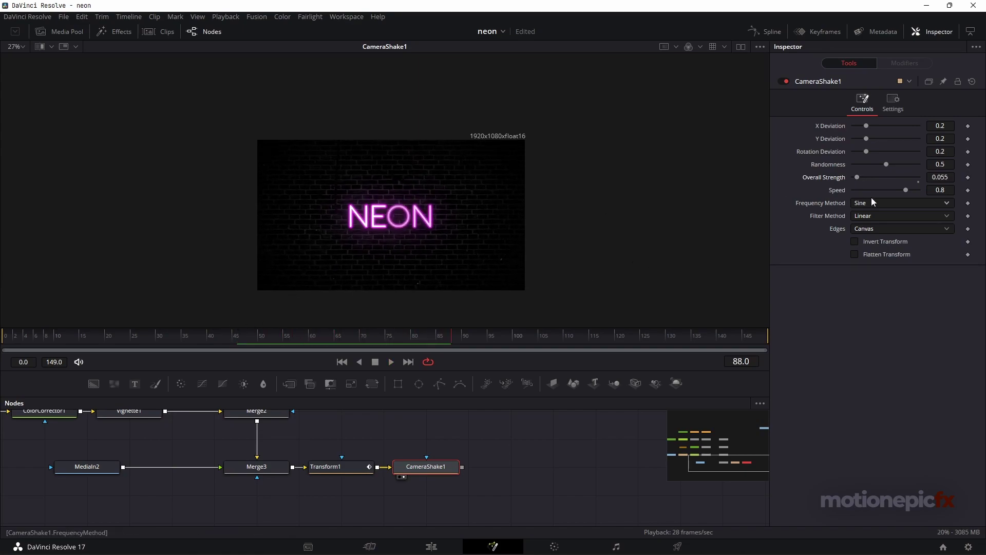
drag(904, 190, 856, 188)
key(space)
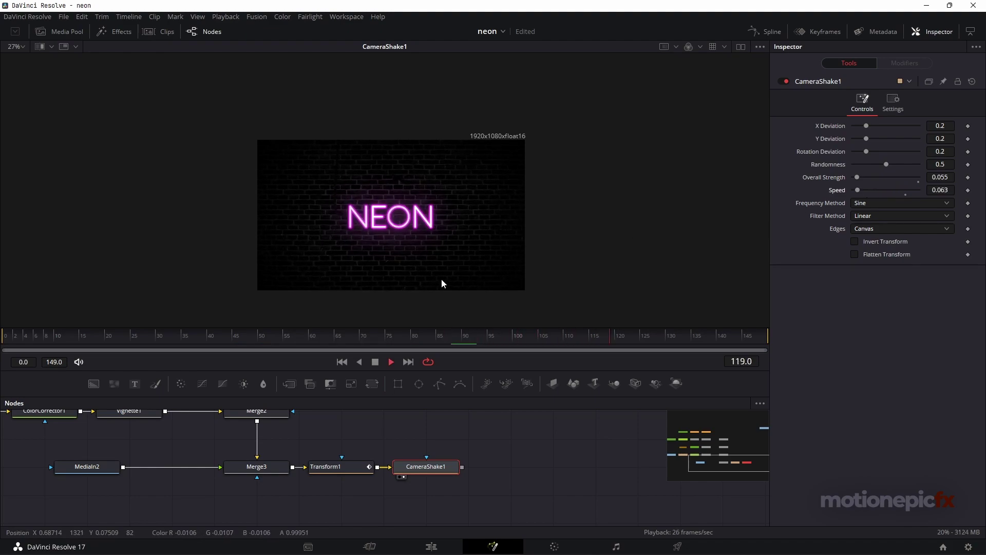
key(space)
- Set the camera shake's overall strength to 0.019 and its speed to 0.011, and play back the result
click(940, 177)
text(0.038)
drag(939, 176, 935, 190)
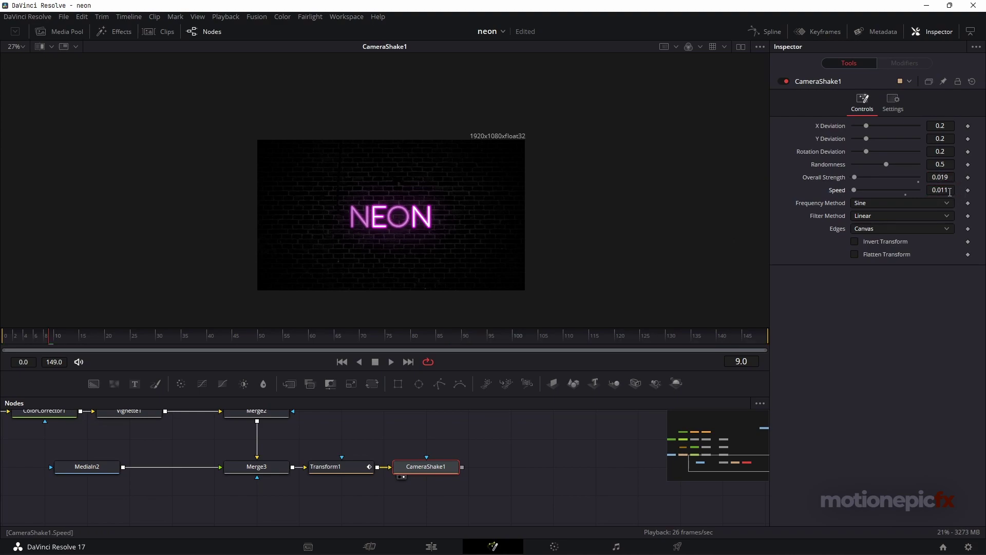
key(space)
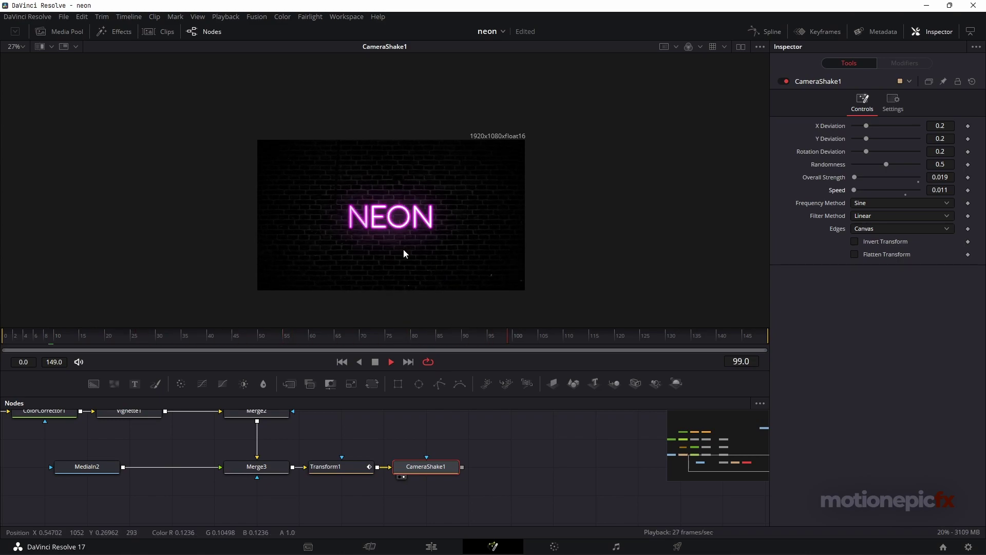
scroll(395, 243, up, 2)
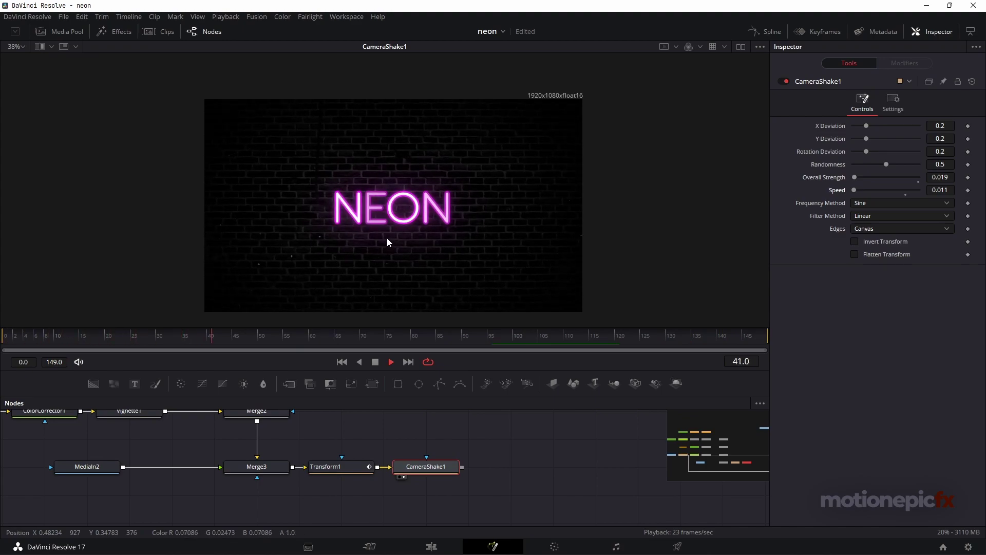
scroll(387, 238, down, 3)
key(space)
- Move MediaOut1 beside CameraShake1 and connect CameraShake1's output to it
scroll(408, 460, down, 3)
scroll(405, 458, up, 3)
scroll(405, 458, right, 5)
scroll(386, 464, down, 6)
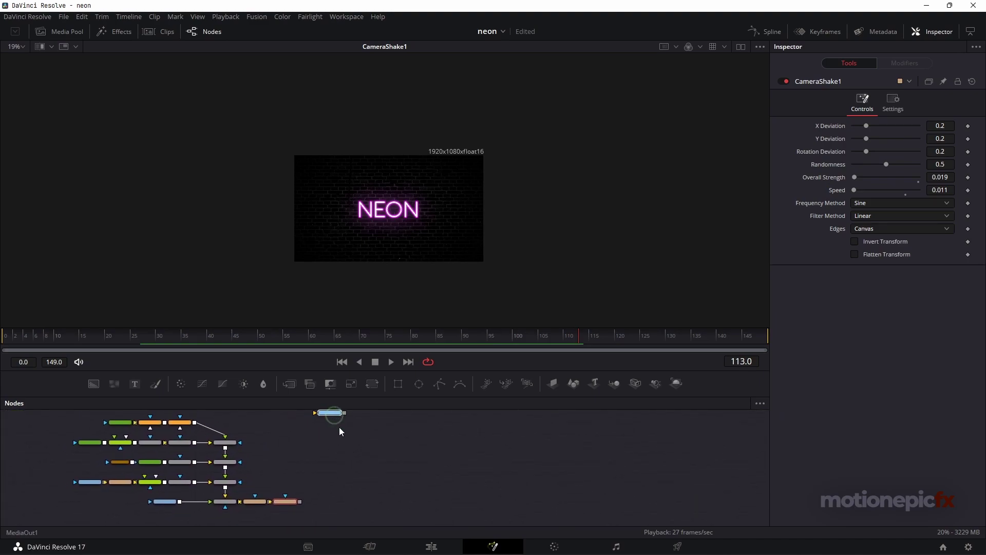
click(352, 494)
scroll(329, 501, up, 3)
drag(273, 495, 365, 497)
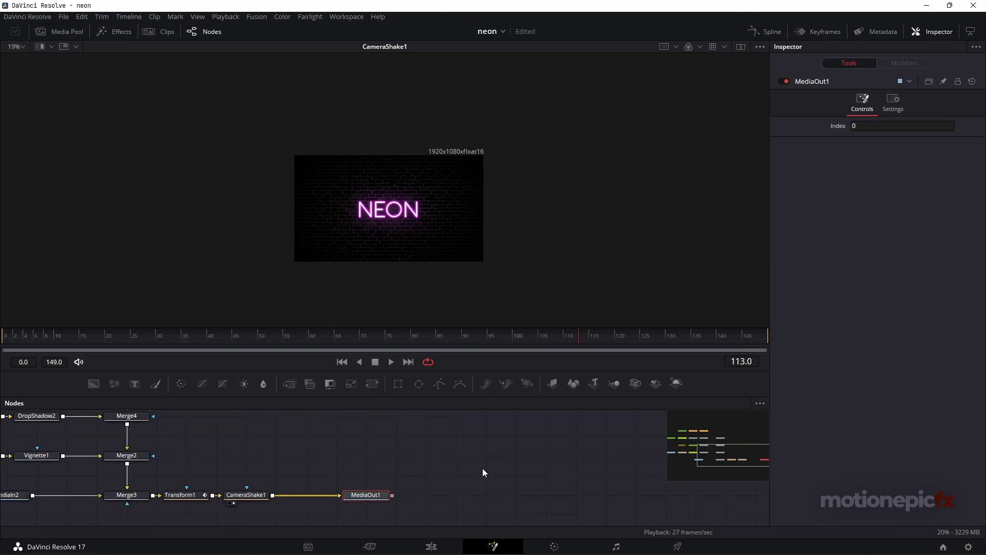